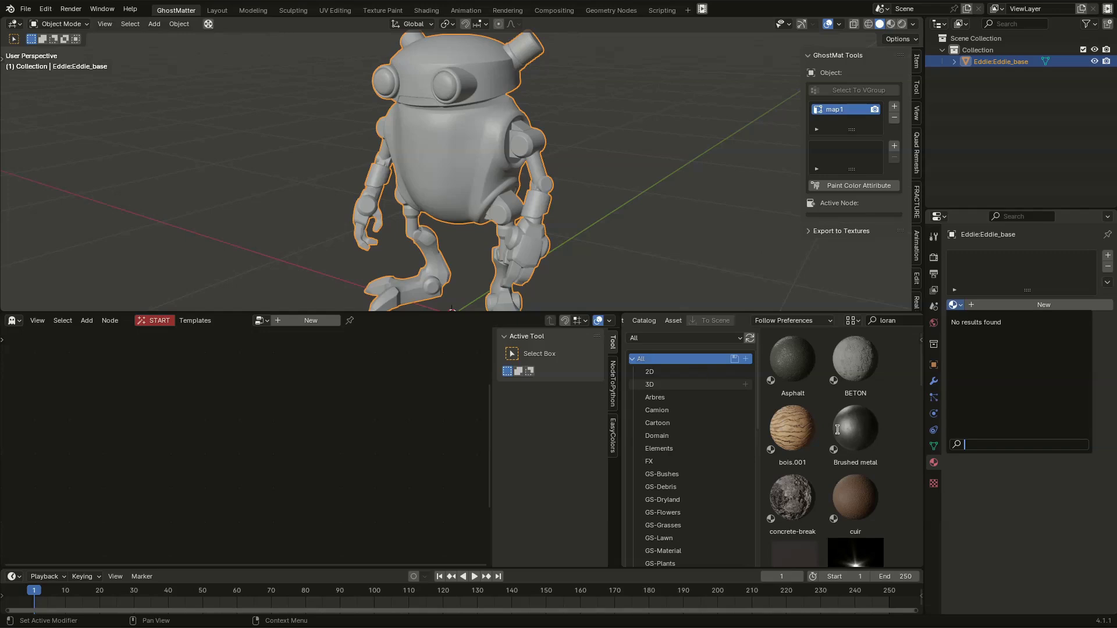
# Step: Import the Rust, simple_metal, simple_paint and simple_rust assets into the scene and check them in the object's material list
pyautogui.scroll(-8, 875, 509)
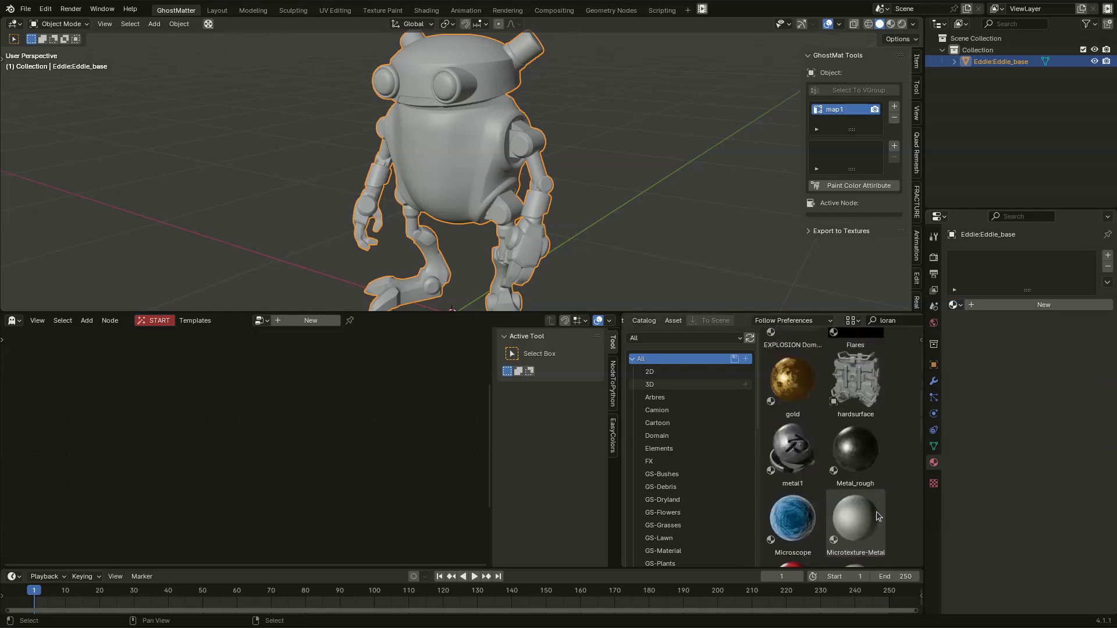
pyautogui.scroll(-3, 867, 489)
pyautogui.click(860, 448)
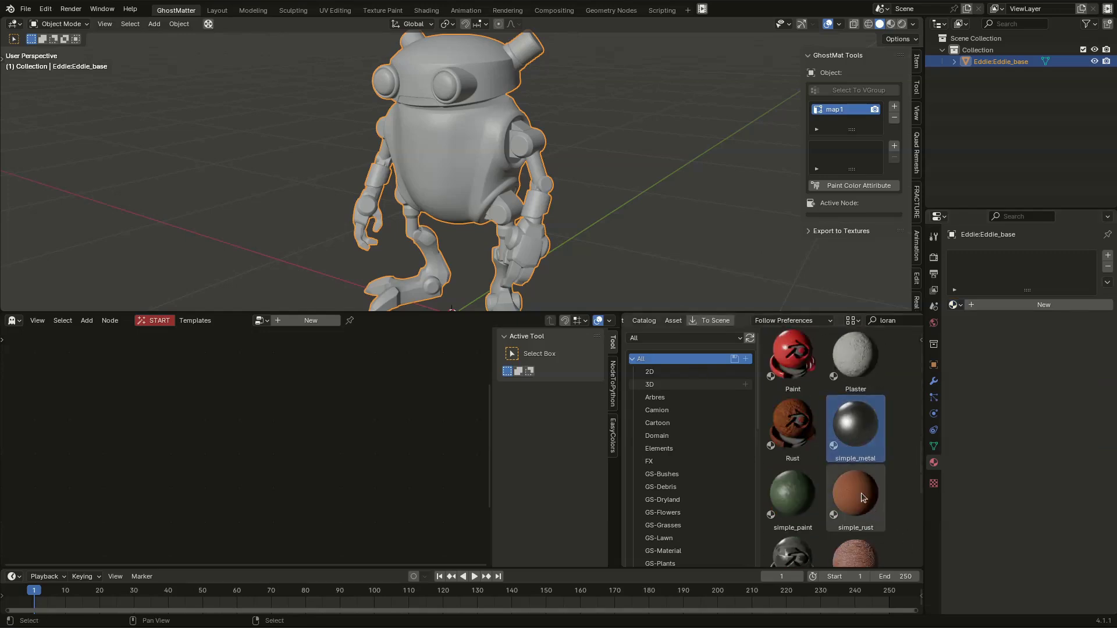
pyautogui.keyDown('shift'); pyautogui.click(852, 488); pyautogui.keyUp('shift')
pyautogui.scroll(-3, 855, 508)
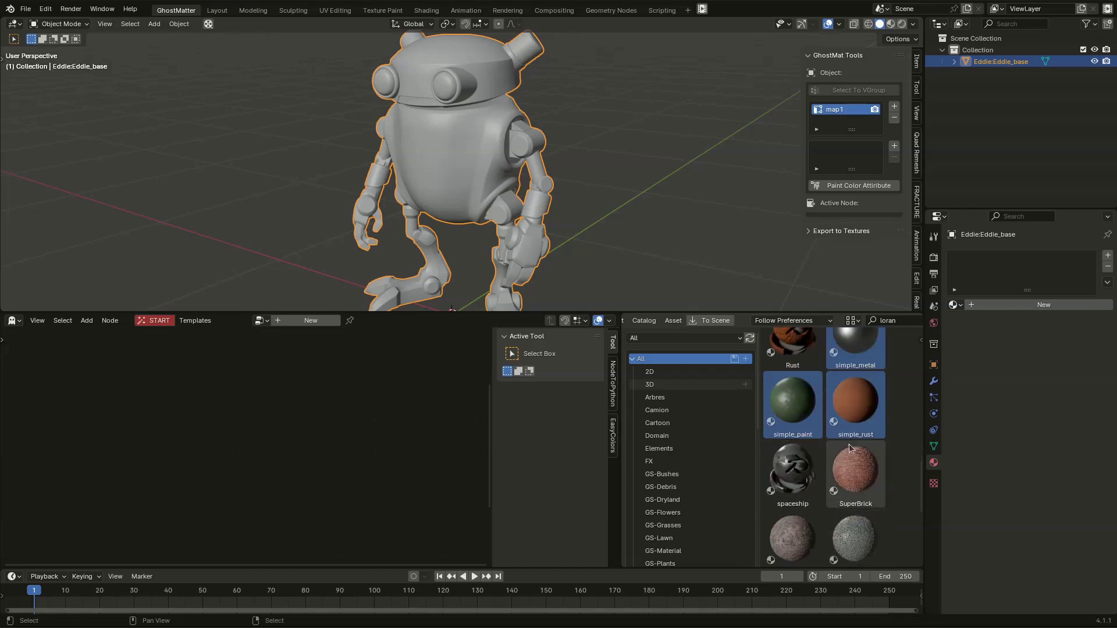
pyautogui.scroll(3, 857, 465)
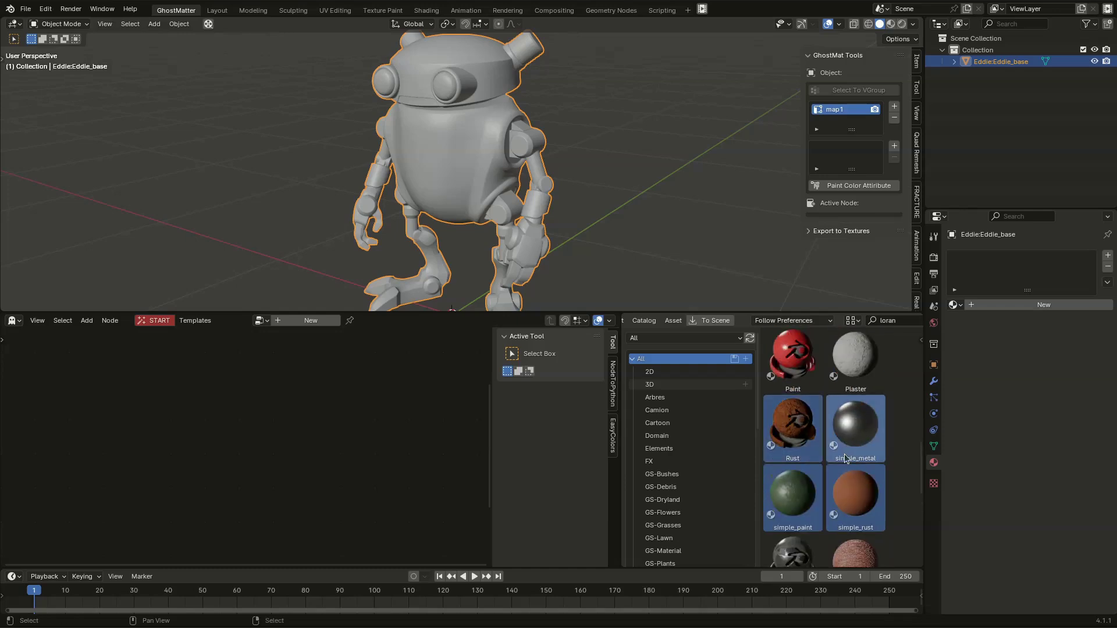
pyautogui.scroll(3, 854, 456)
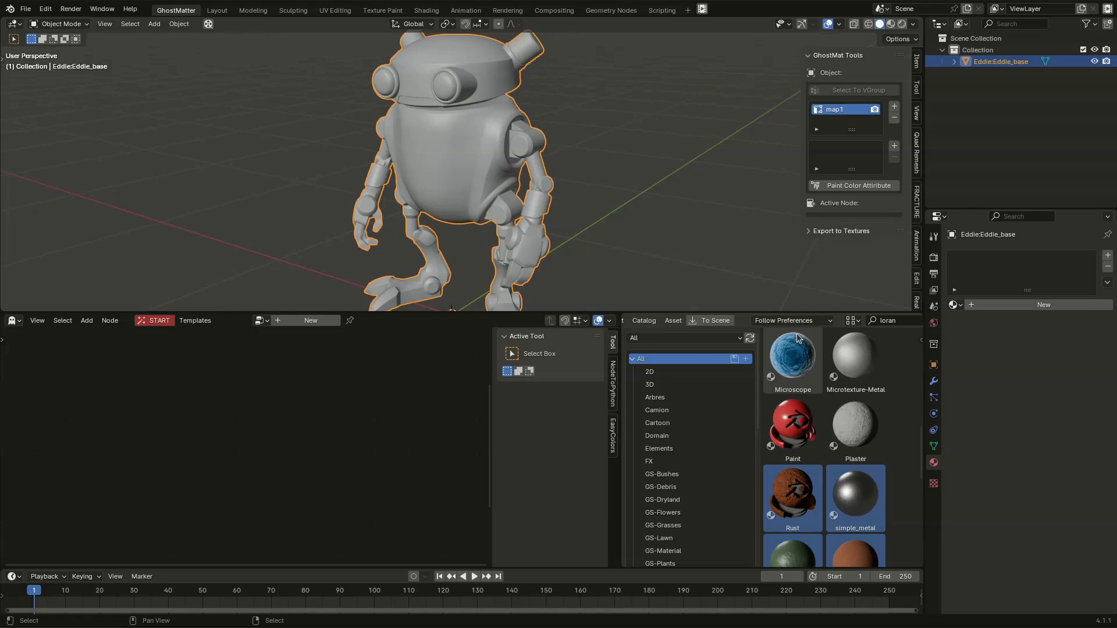
pyautogui.click(721, 322)
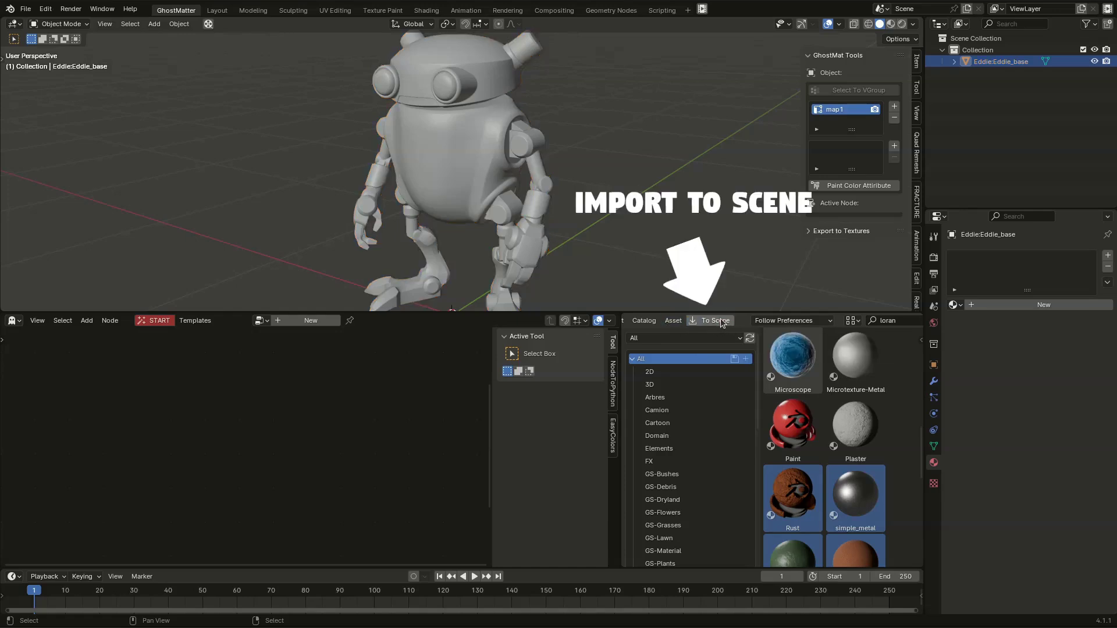
pyautogui.click(952, 305)
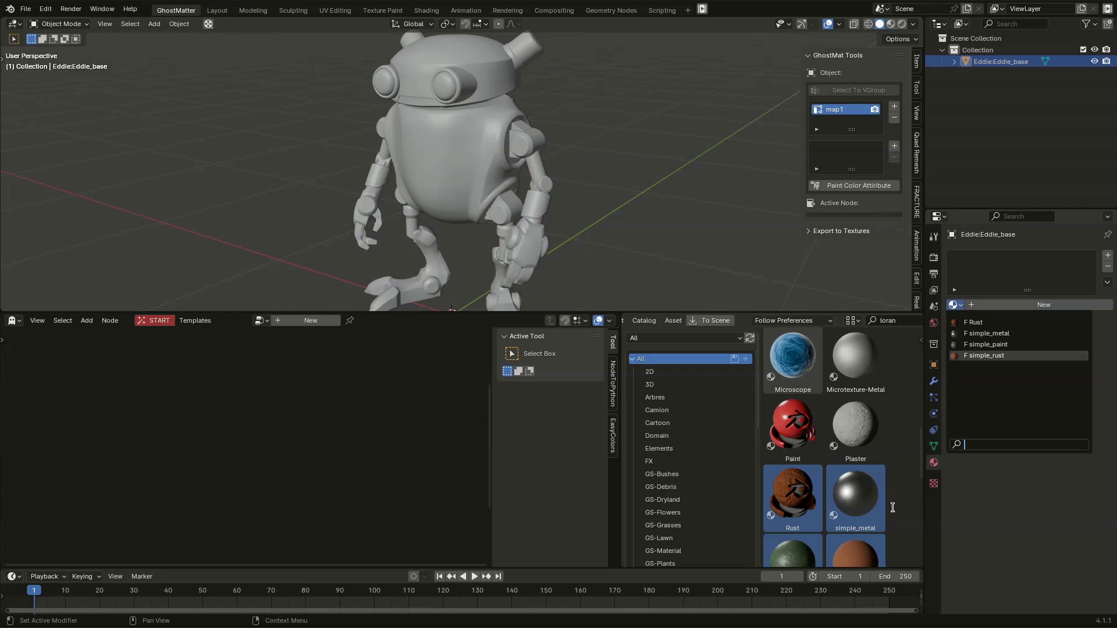
pyautogui.press('Up')
pyautogui.press('Up')
pyautogui.press('Up')
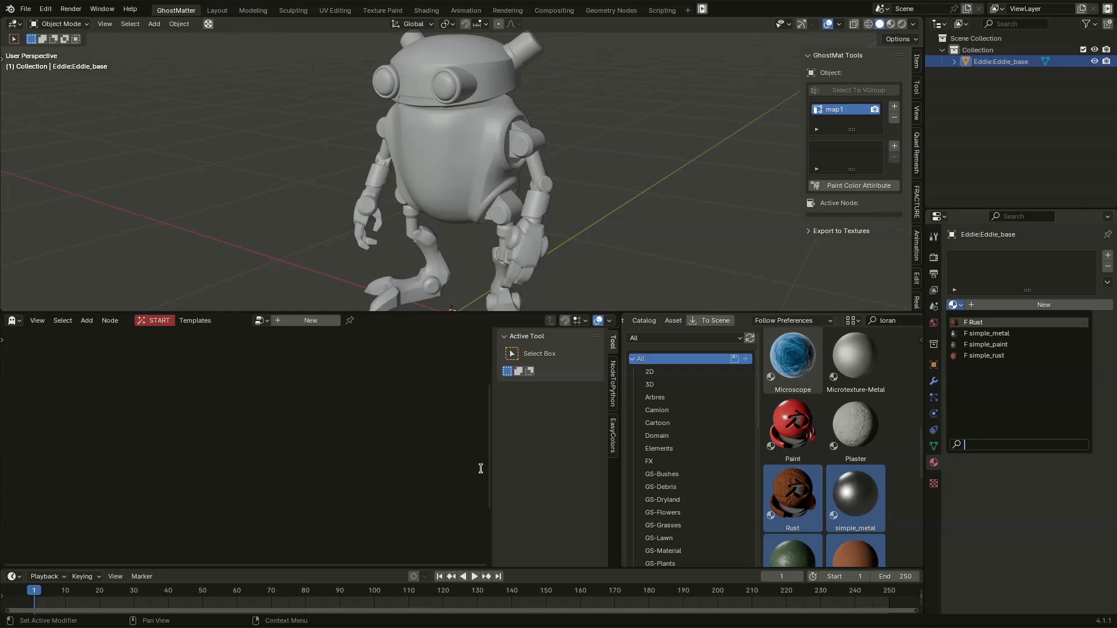
# Step: Switch the asset browser to the Materials library and clear its search filter
pyautogui.scroll(4, 838, 384)
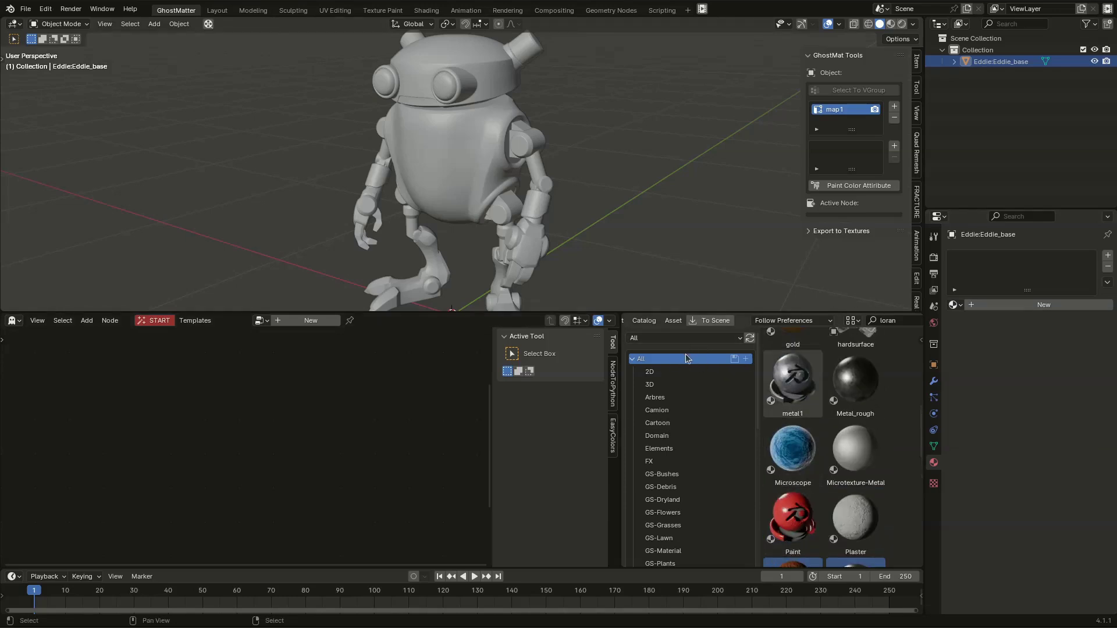
pyautogui.click(683, 339)
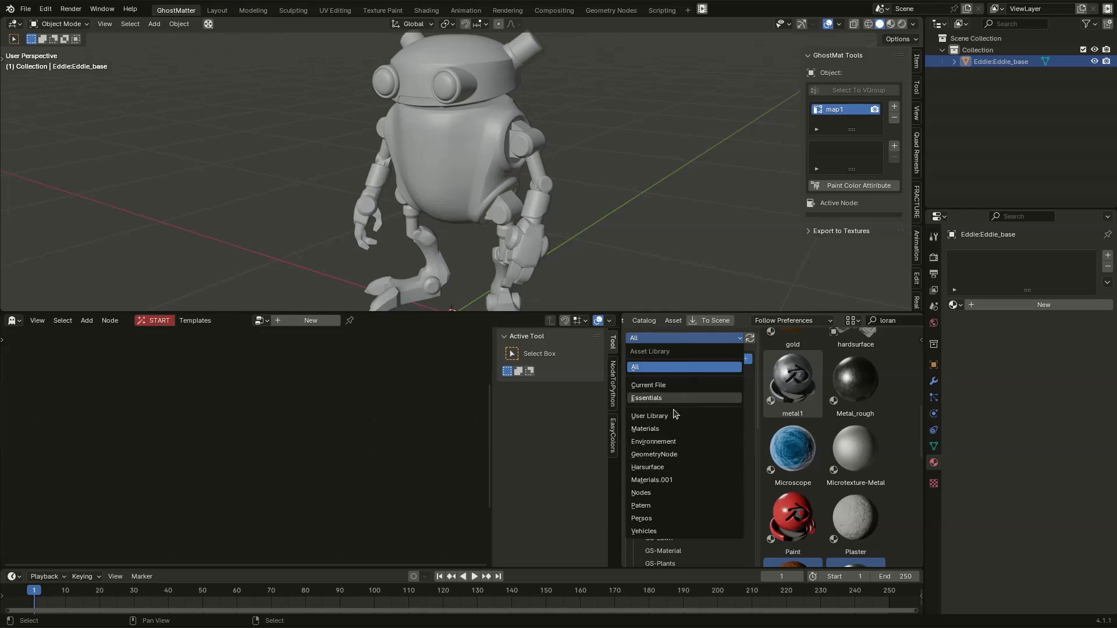
pyautogui.click(669, 429)
pyautogui.scroll(-5, 813, 414)
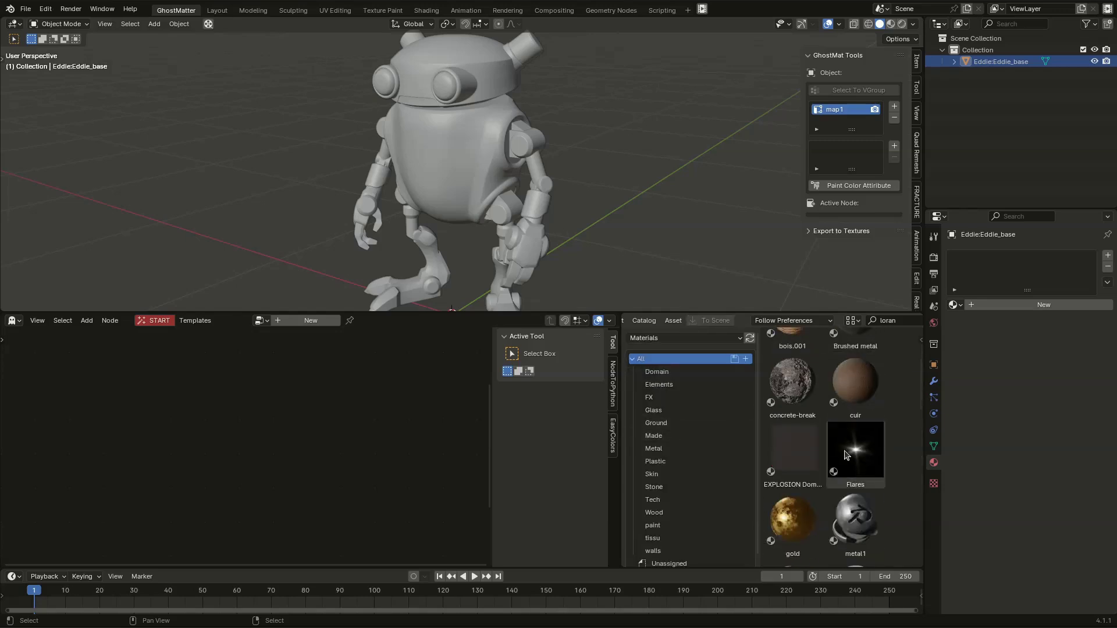
pyautogui.scroll(4, 849, 431)
pyautogui.click(897, 320)
pyautogui.press('BackSpace')
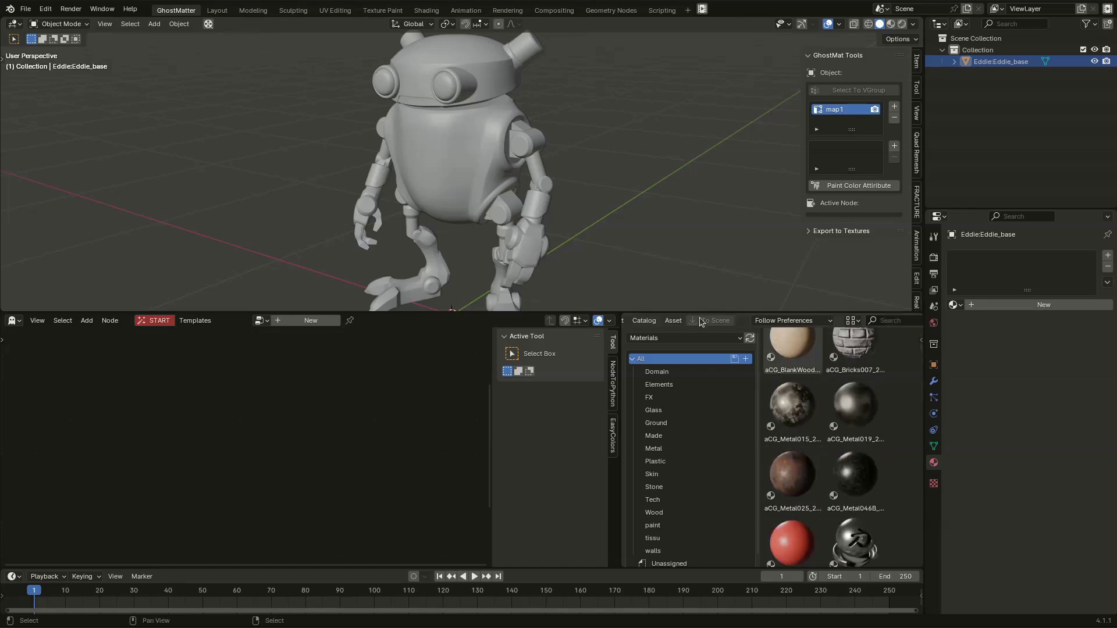
# Step: Import the aCG_Metal025_2K_JPG material into the scene, then close the asset browser area by expanding the node editor over it
pyautogui.click(797, 484)
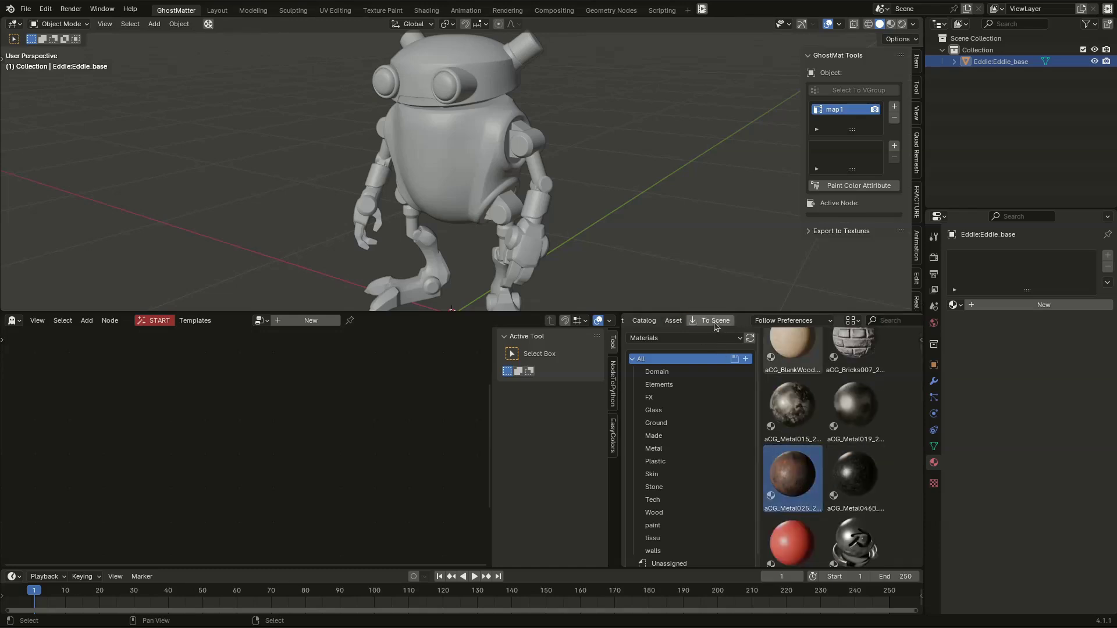
pyautogui.click(954, 305)
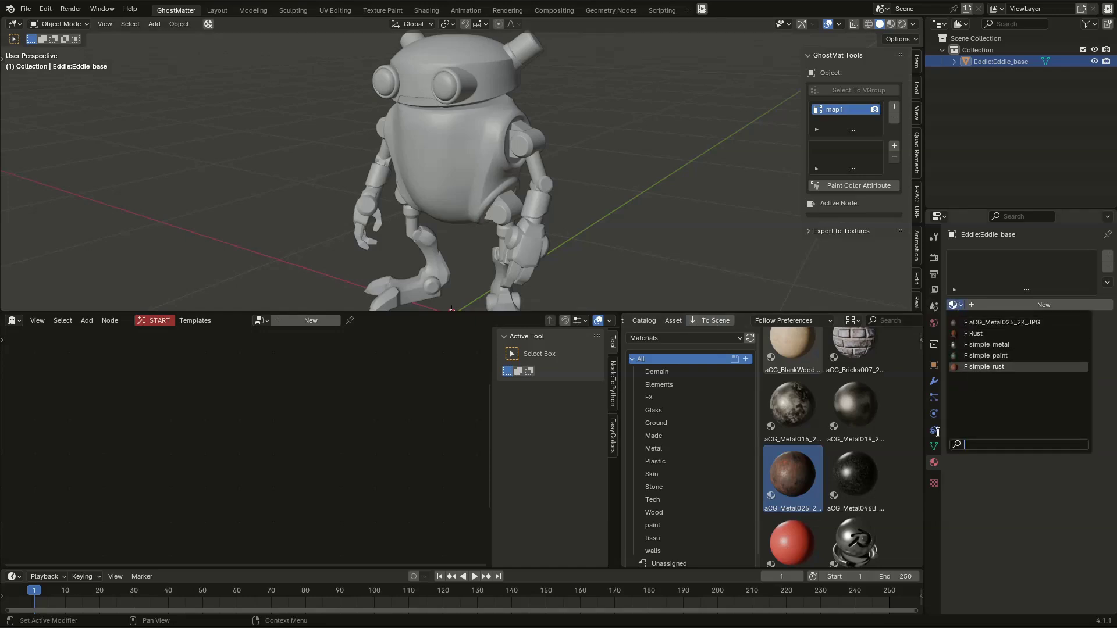
pyautogui.click(437, 380)
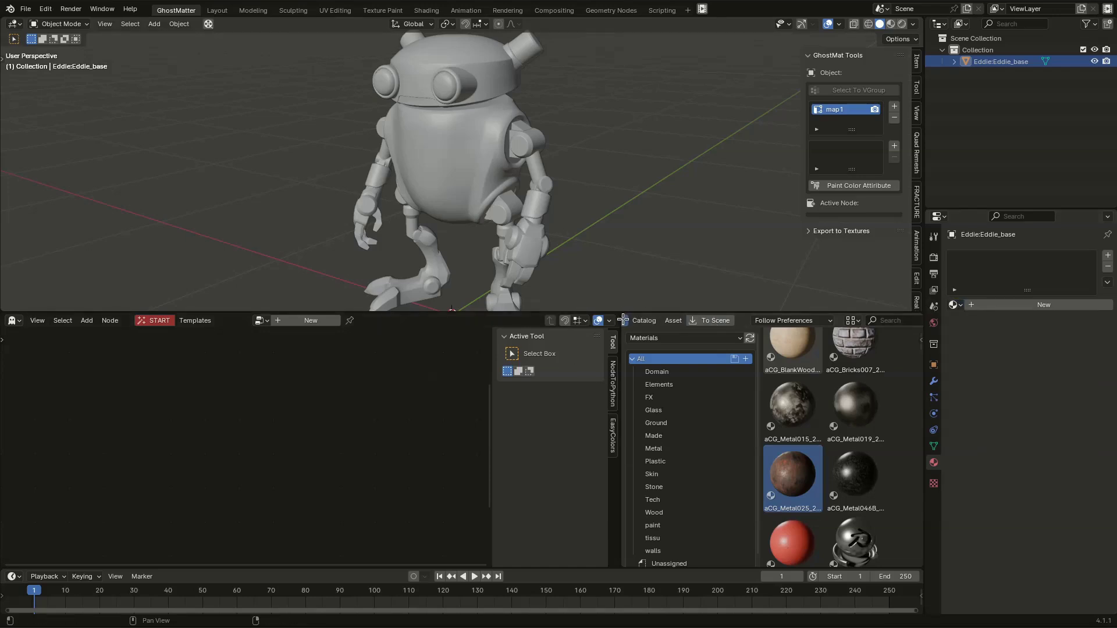
pyautogui.moveTo(618, 319); pyautogui.dragTo(666, 321)
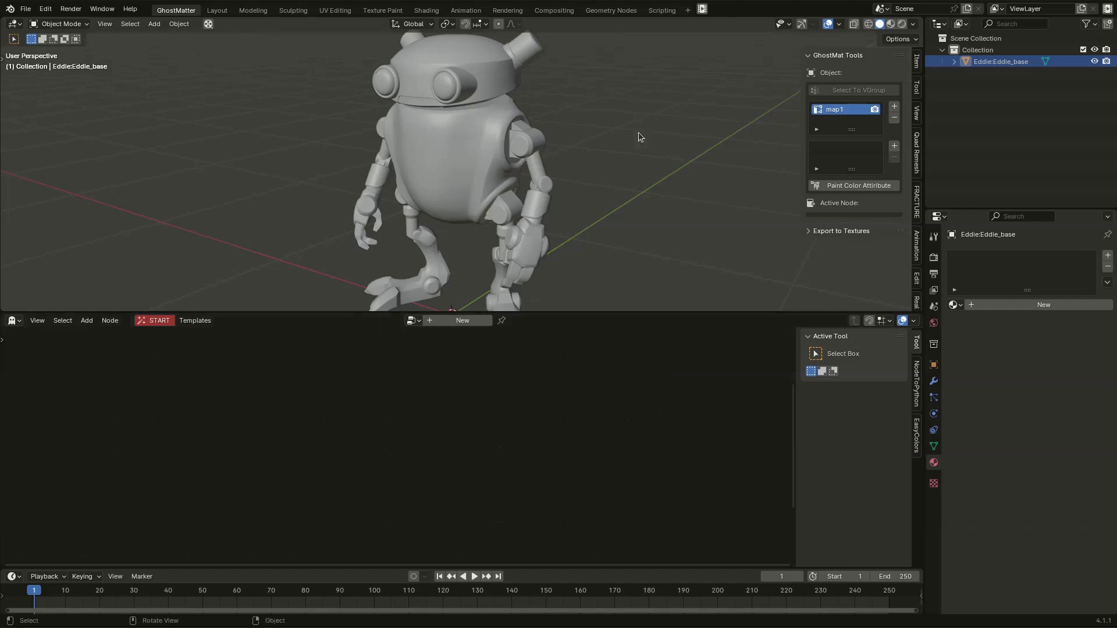
# Step: Select the Eddie robot mesh and start a new GhostTree for it
pyautogui.click(486, 153)
pyautogui.moveTo(466, 192); pyautogui.dragTo(482, 166, button='middle')
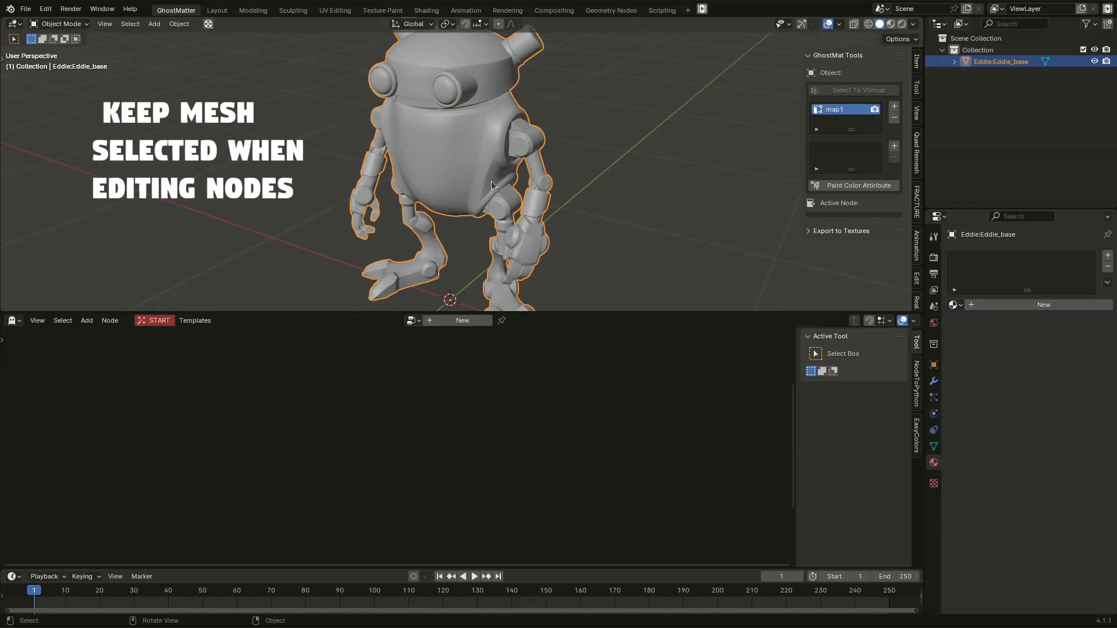
pyautogui.scroll(-2, 465, 152)
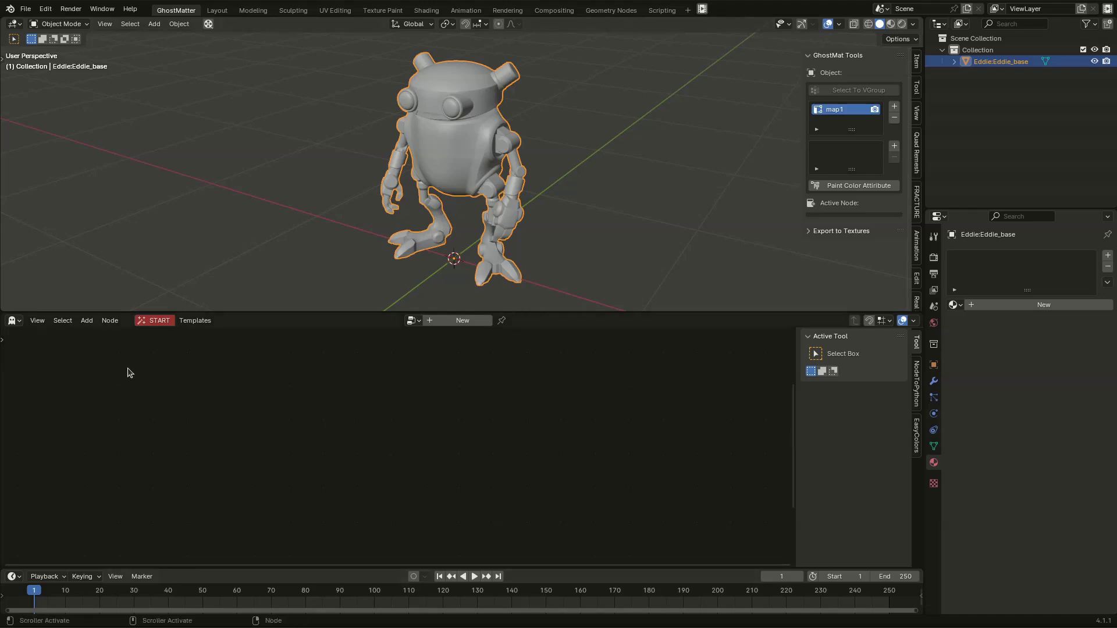
pyautogui.click(159, 320)
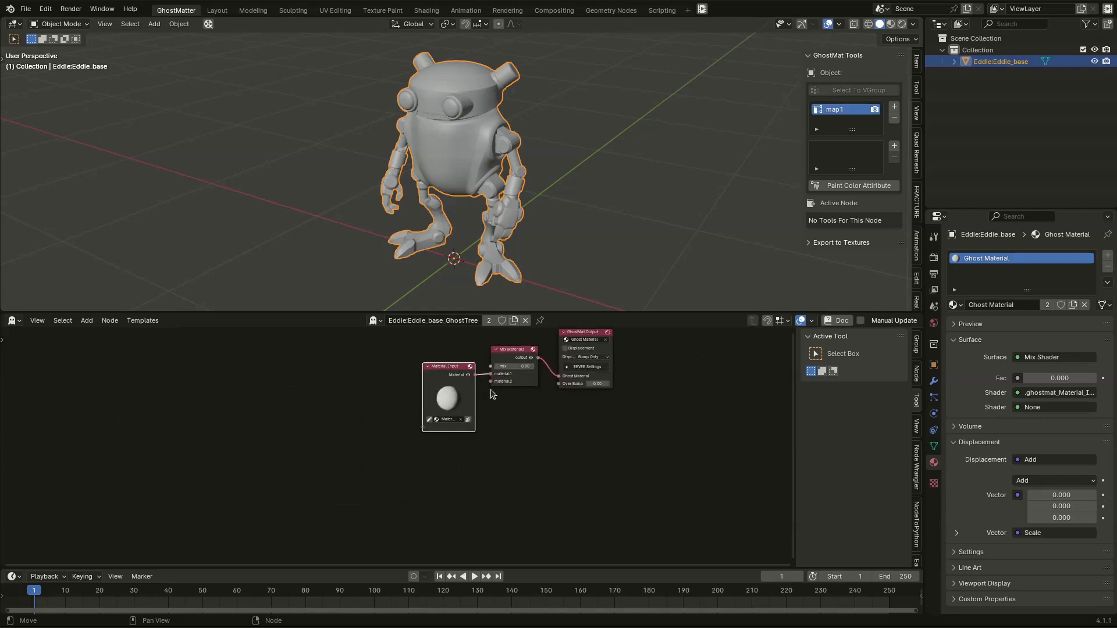
# Step: Duplicate the Material Input node below the original and connect the copy to the material2 input of Mix Materials
pyautogui.moveTo(503, 406); pyautogui.dragTo(497, 465, button='middle')
pyautogui.scroll(-1, 509, 494)
pyautogui.scroll(4, 509, 494)
pyautogui.click(510, 491)
pyautogui.moveTo(390, 406); pyautogui.dragTo(274, 378)
pyautogui.hotkey('shift', 'd')
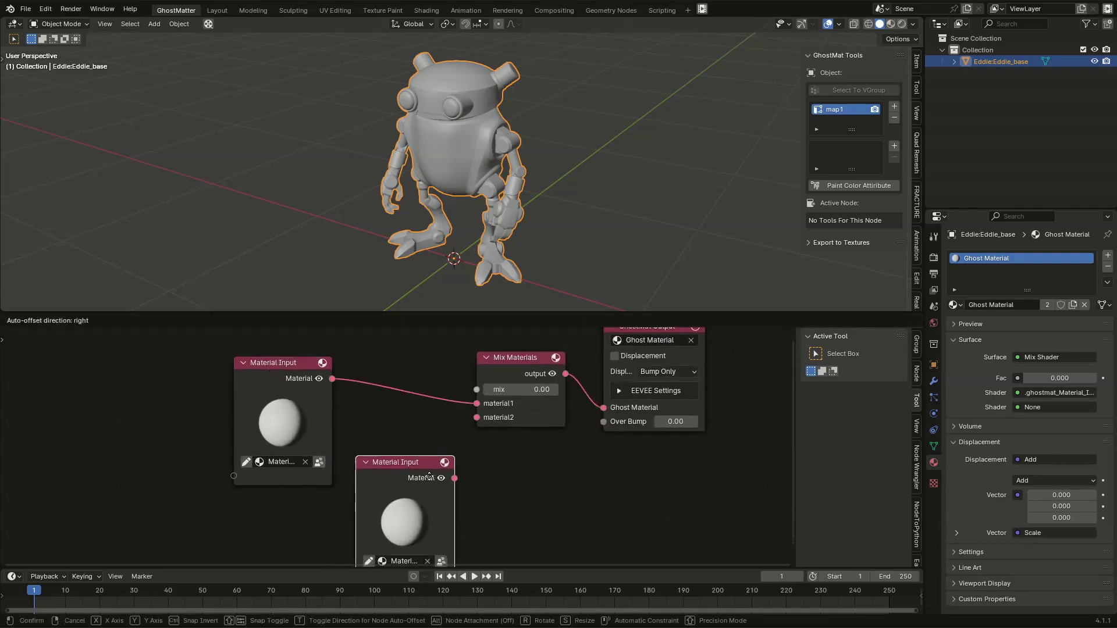
pyautogui.click(433, 473)
pyautogui.moveTo(456, 477); pyautogui.dragTo(476, 417)
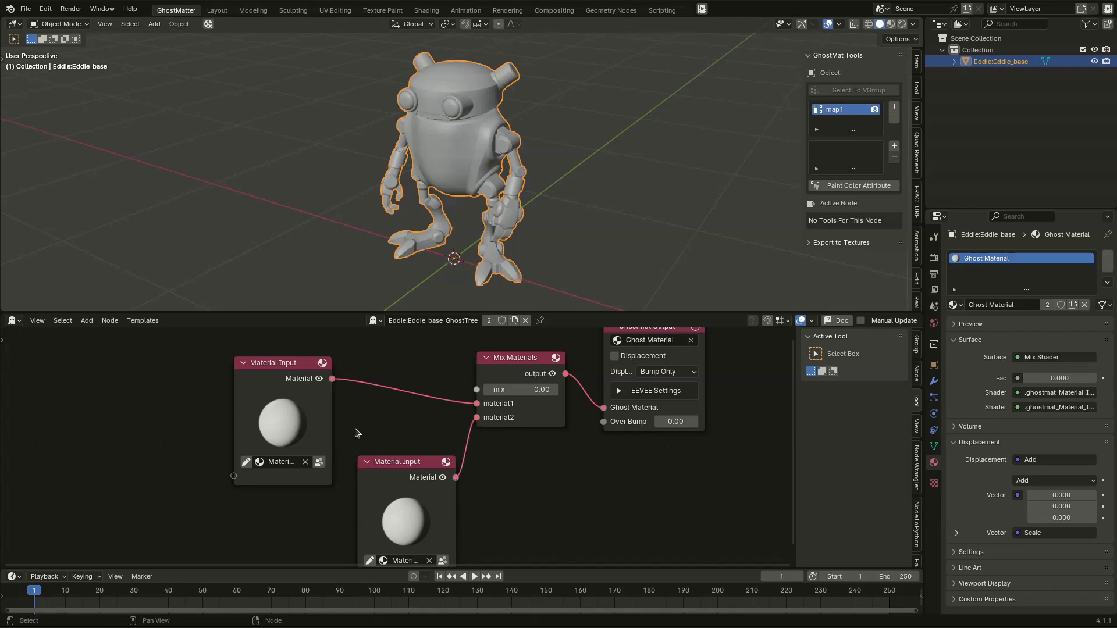
# Step: Widen both Material Input nodes so their full material names can be read
pyautogui.moveTo(358, 410); pyautogui.dragTo(411, 407, button='middle')
pyautogui.scroll(2, 362, 476)
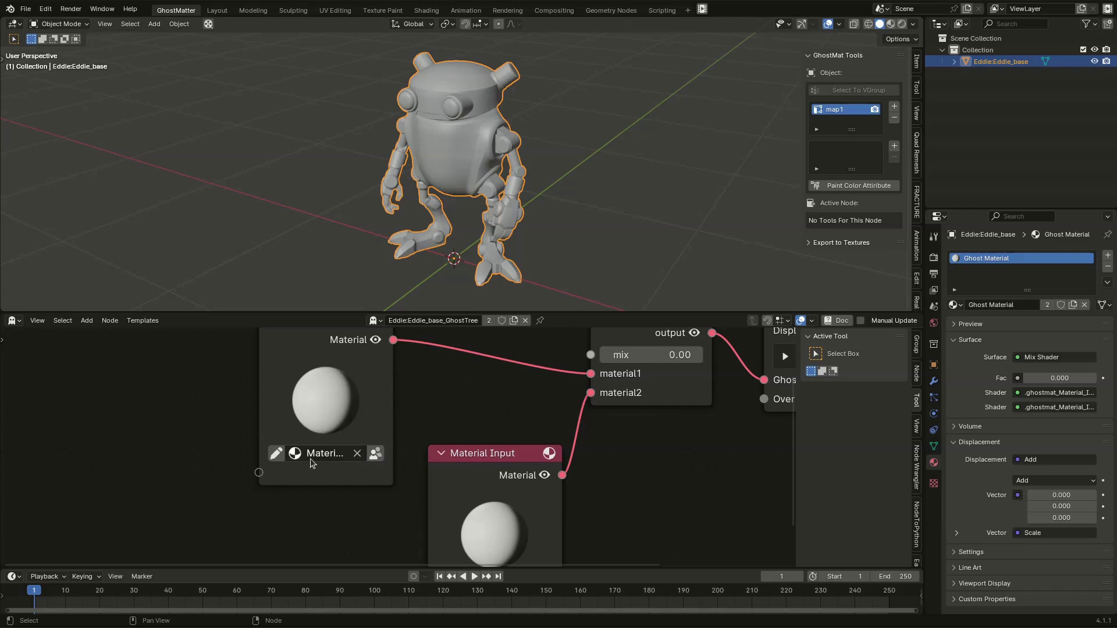
pyautogui.moveTo(259, 428); pyautogui.dragTo(180, 429)
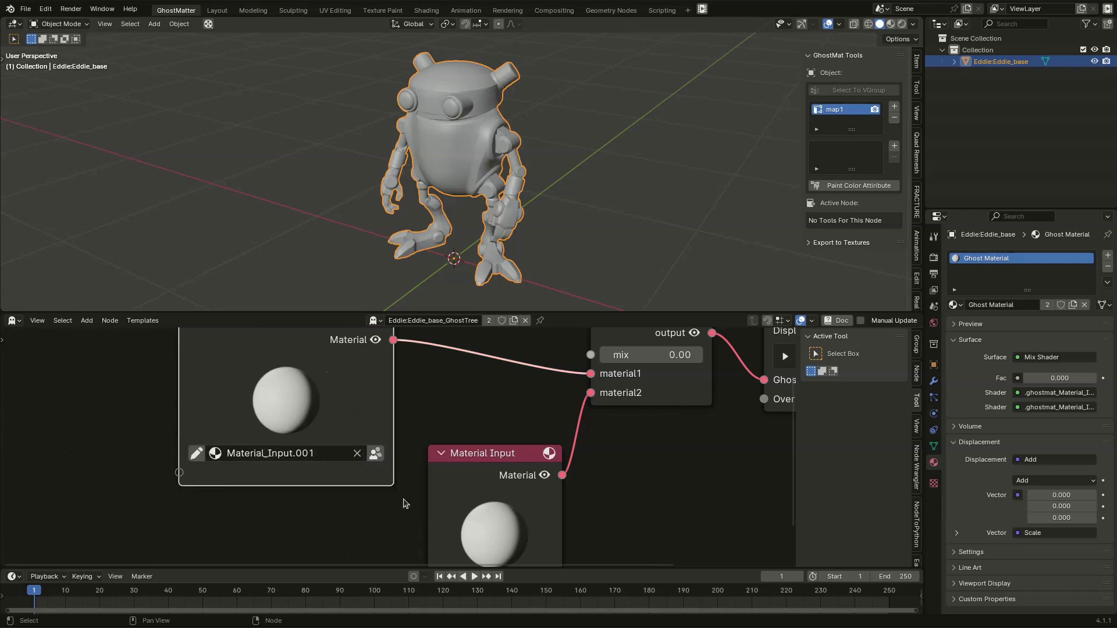
pyautogui.moveTo(428, 500); pyautogui.dragTo(368, 501)
pyautogui.moveTo(479, 467); pyautogui.dragTo(445, 413, button='middle')
pyautogui.moveTo(445, 410); pyautogui.dragTo(480, 429)
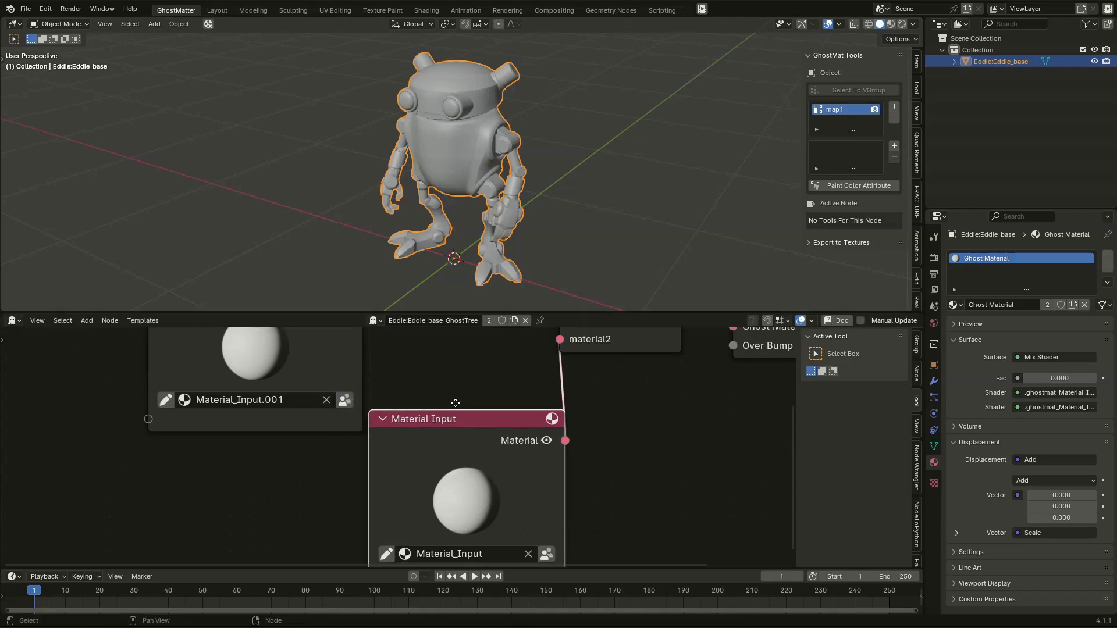
# Step: Open the Material_Input.001 shader from its Material Input node and set the Principled BSDF base color to golden yellow
pyautogui.moveTo(387, 390); pyautogui.dragTo(473, 449, button='middle')
pyautogui.scroll(1, 376, 443)
pyautogui.scroll(-2, 377, 446)
pyautogui.moveTo(377, 446); pyautogui.dragTo(361, 476, button='middle')
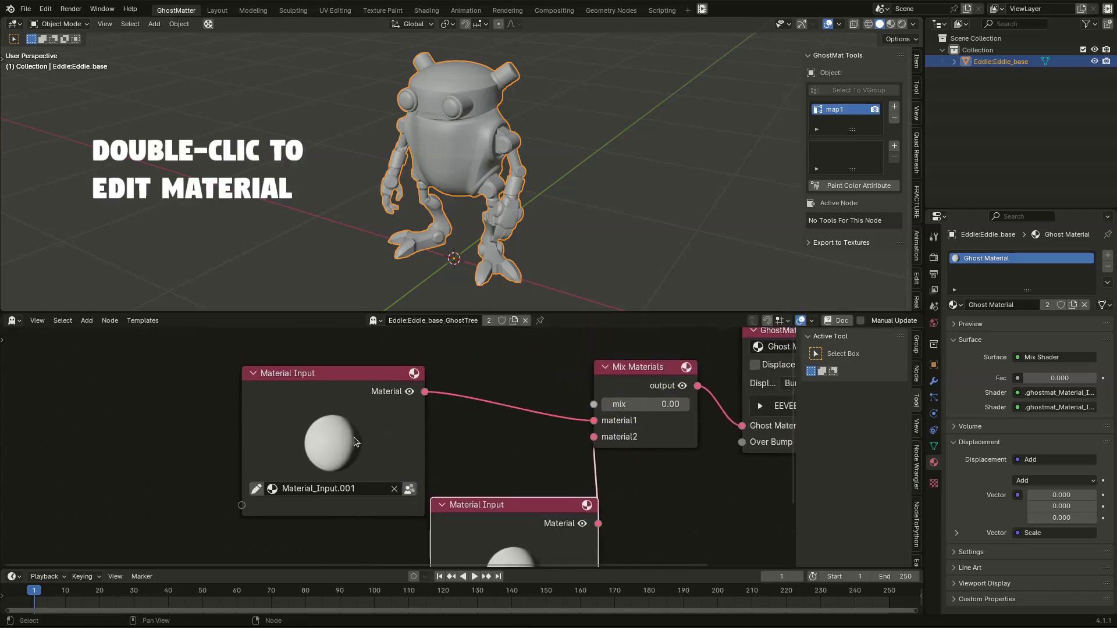
pyautogui.doubleClick(337, 445)
pyautogui.moveTo(453, 451); pyautogui.dragTo(375, 585, button='middle')
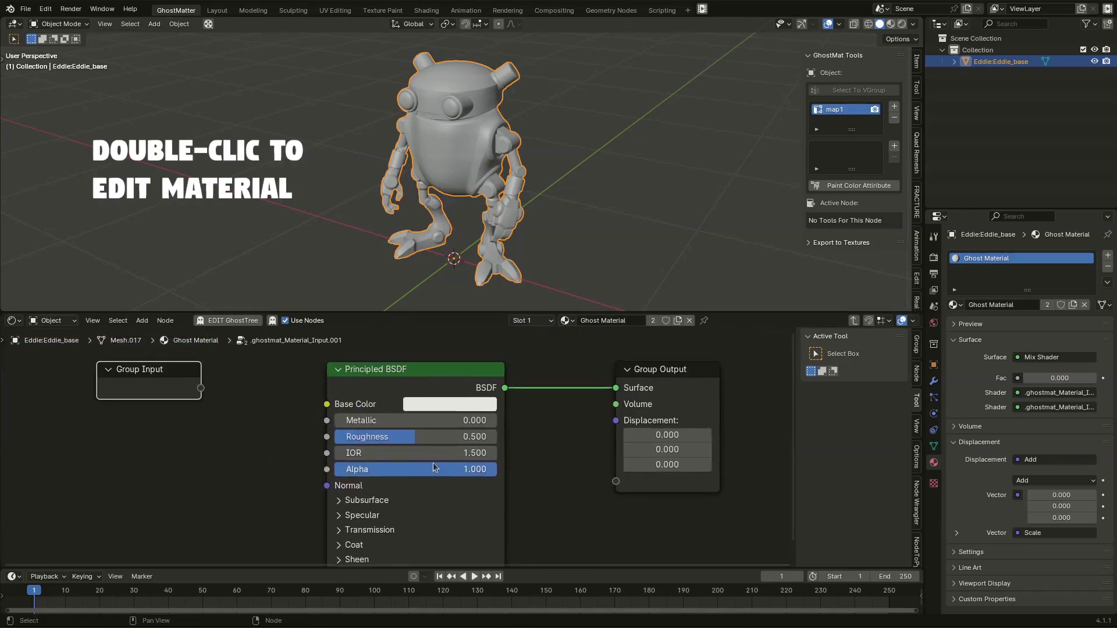
pyautogui.scroll(2, 452, 415)
pyautogui.click(452, 404)
pyautogui.moveTo(459, 201); pyautogui.dragTo(447, 229)
pyautogui.click(577, 138)
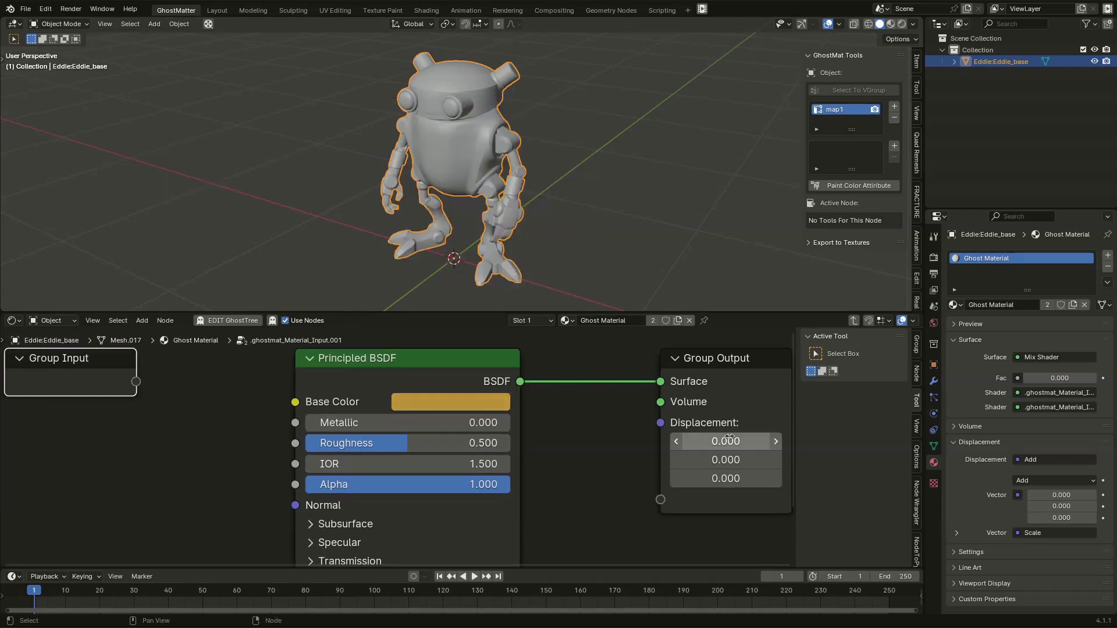
# Step: Compare the robot in Material Preview and Rendered viewport shading, ending in Rendered
pyautogui.click(893, 25)
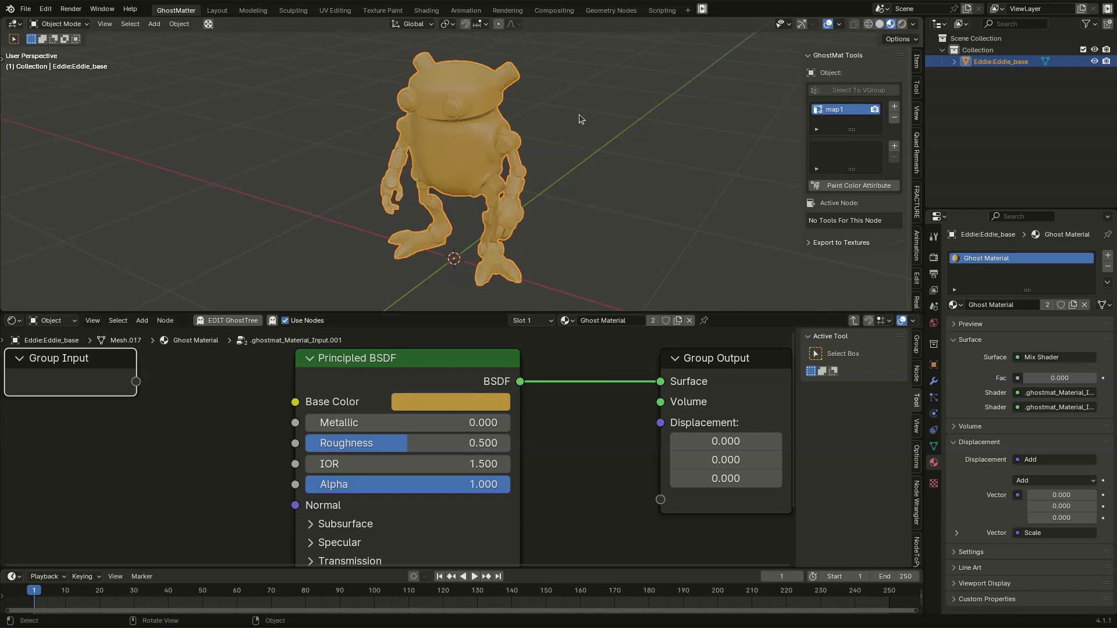
pyautogui.click(902, 24)
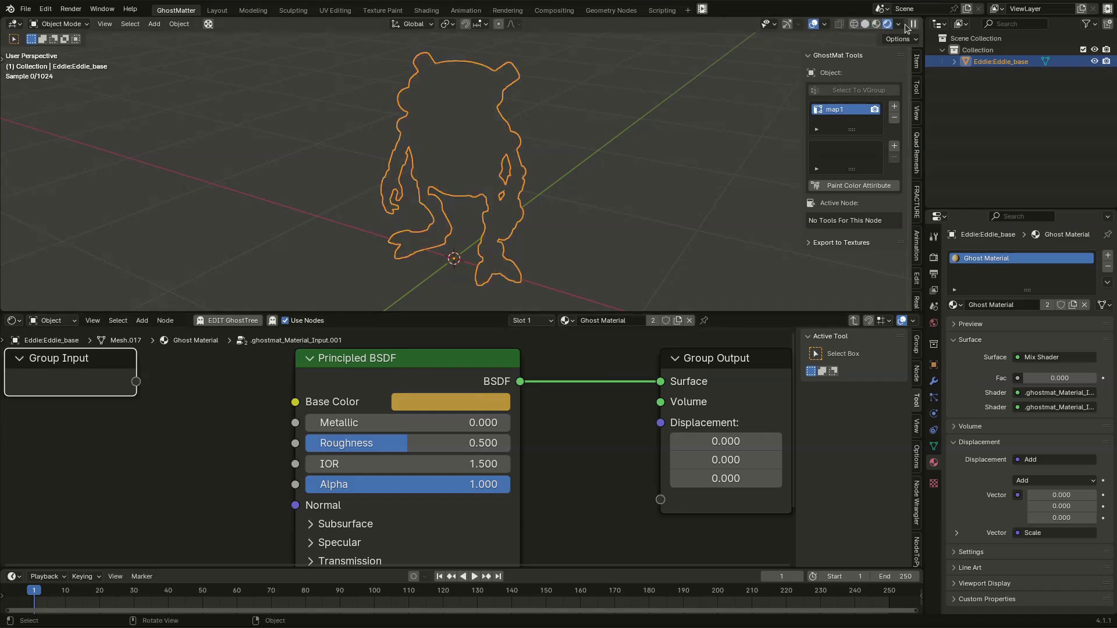
pyautogui.moveTo(432, 168); pyautogui.dragTo(474, 238, button='middle')
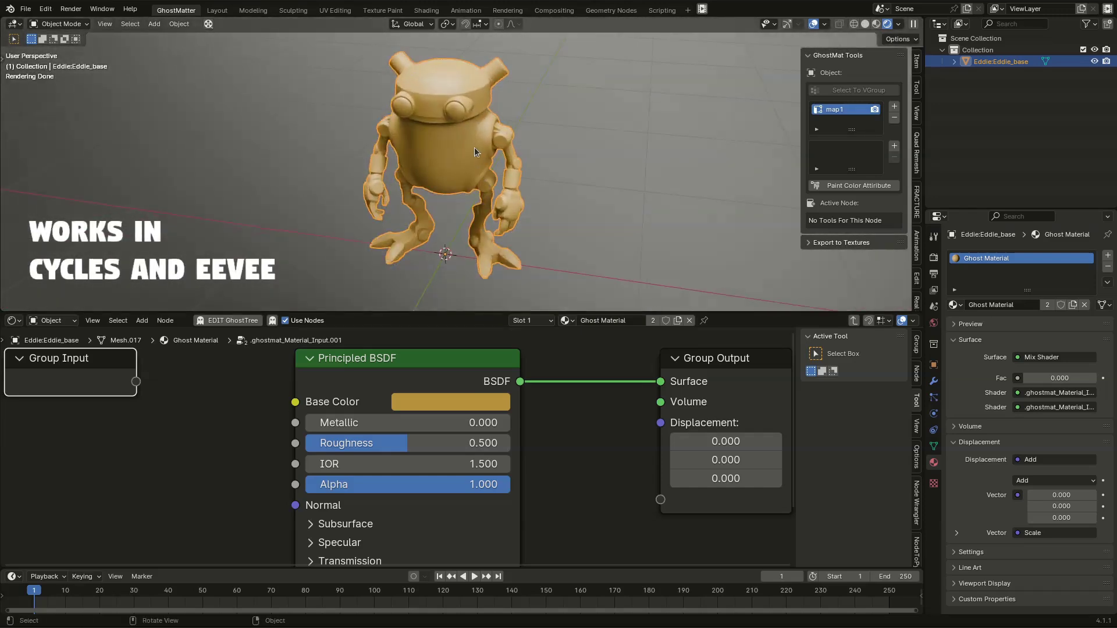
pyautogui.scroll(3, 473, 148)
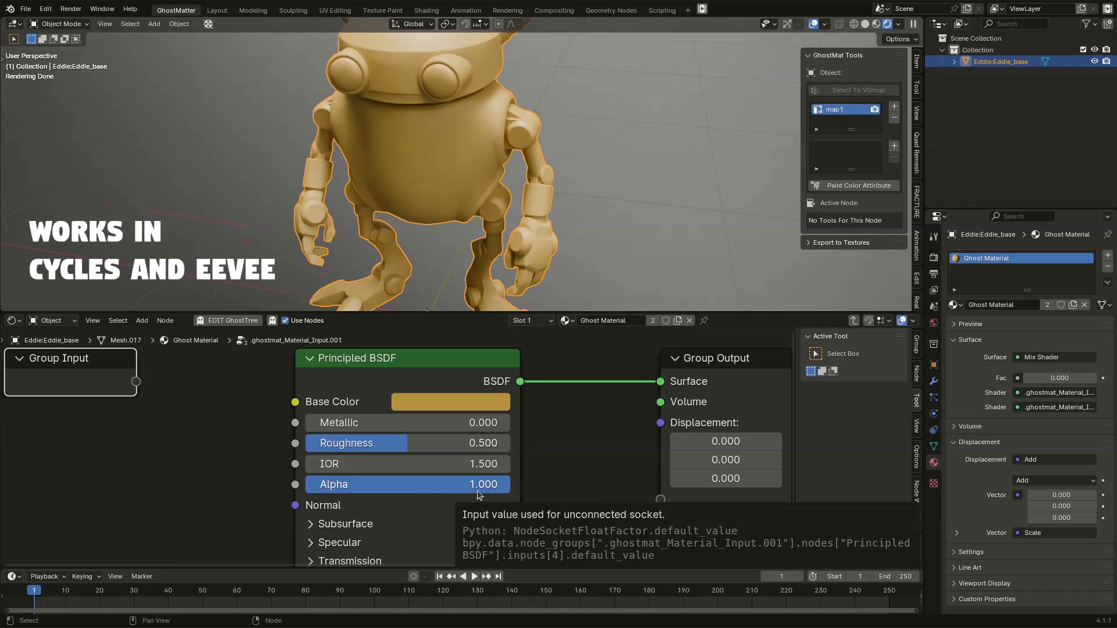
pyautogui.click(877, 24)
pyautogui.moveTo(356, 154); pyautogui.dragTo(650, 150, button='middle')
pyautogui.click(902, 24)
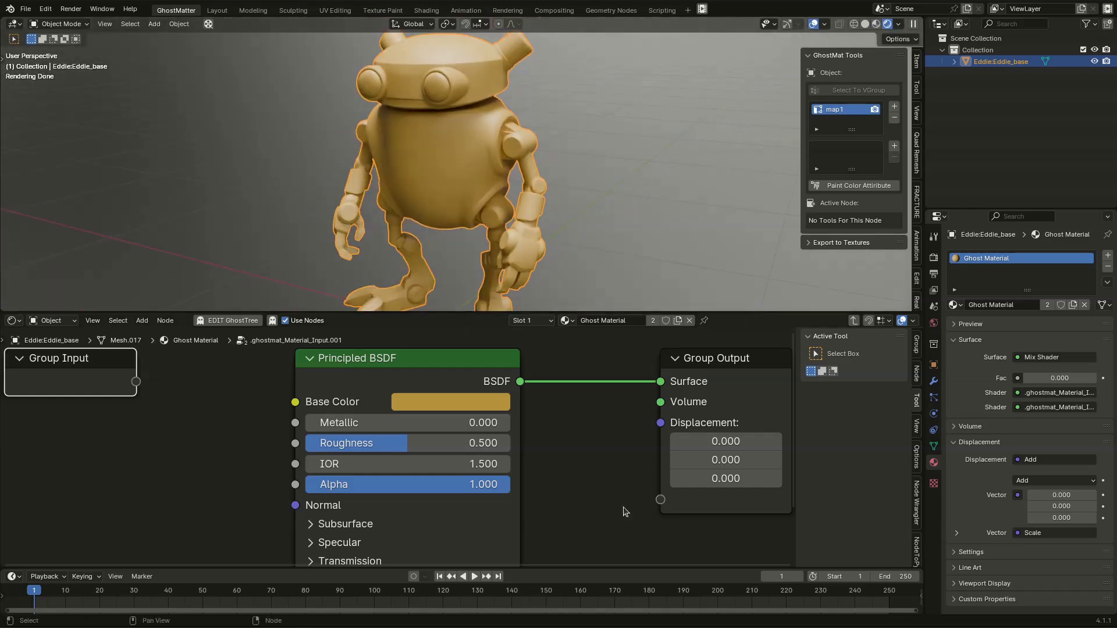
# Step: Change the Principled BSDF base color to a deeper orange and set its roughness to 0.095
pyautogui.click(470, 403)
pyautogui.moveTo(464, 260); pyautogui.dragTo(446, 244)
pyautogui.moveTo(383, 445); pyautogui.dragTo(325, 442)
pyautogui.scroll(-5, 586, 515)
pyautogui.moveTo(354, 397); pyautogui.dragTo(365, 296, button='middle')
pyautogui.moveTo(343, 364); pyautogui.dragTo(330, 431, button='middle')
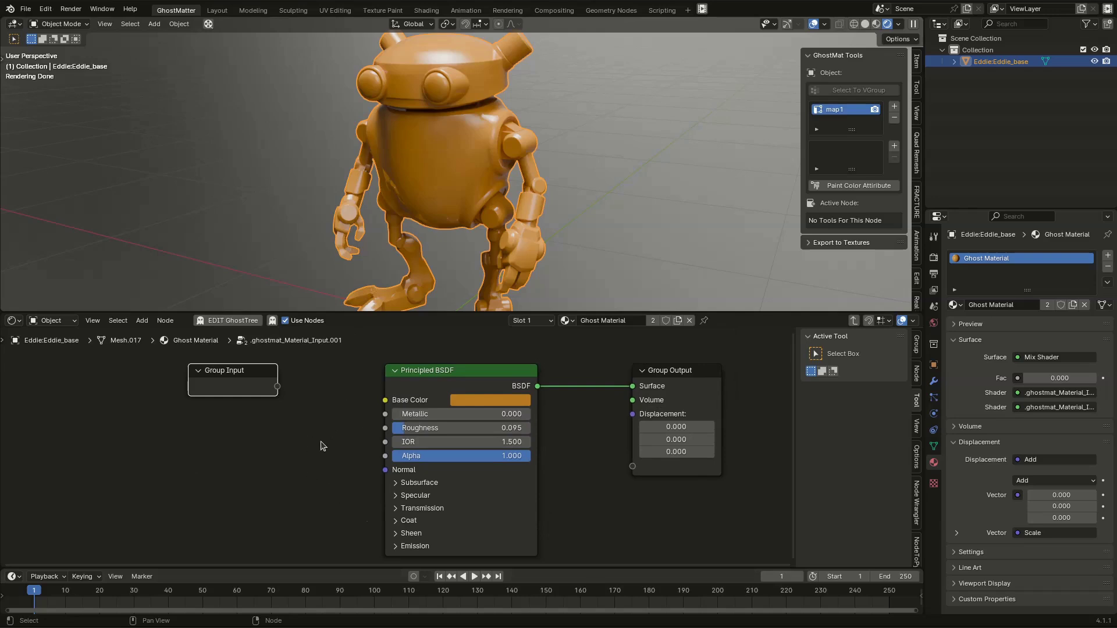
# Step: Show Material_Input.001 on its own on the robot and switch back to the Ghost Material
pyautogui.click(272, 322)
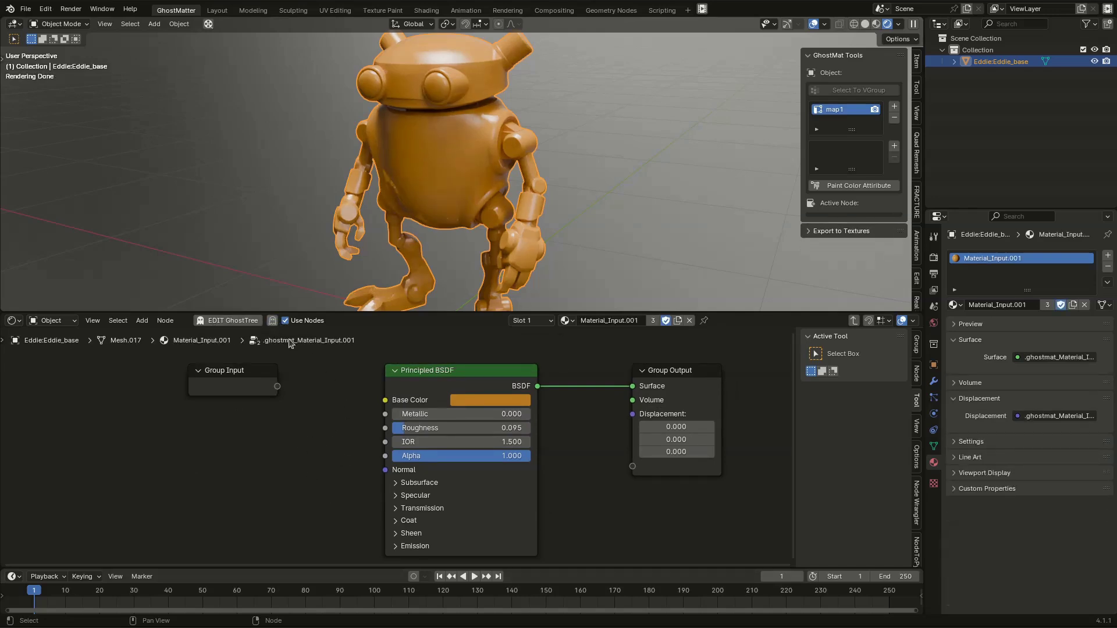
pyautogui.click(272, 322)
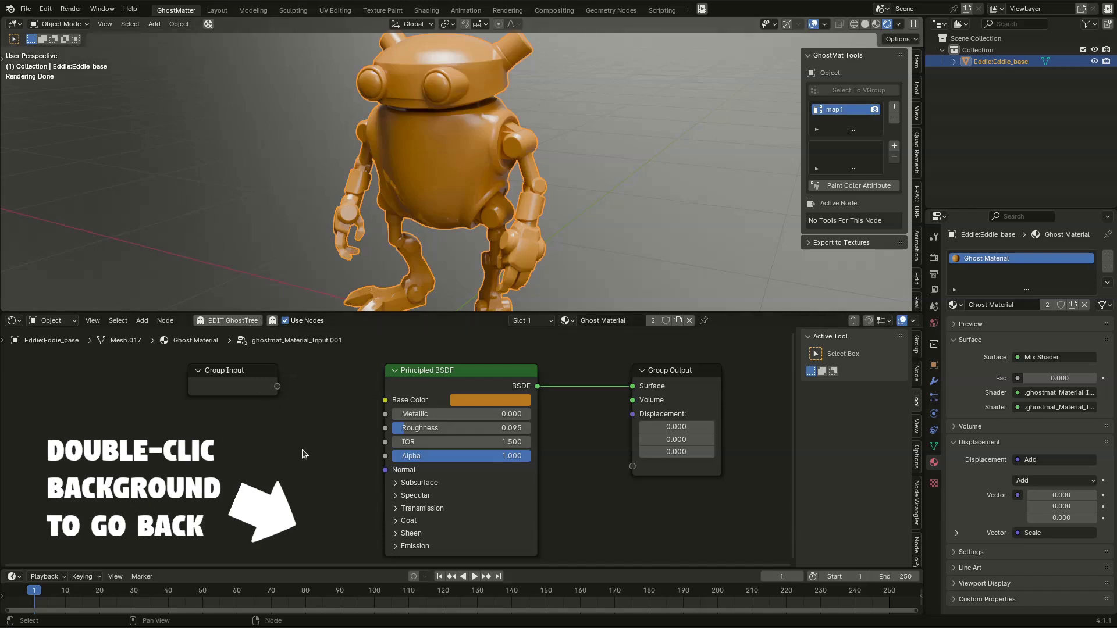
# Step: Return to the GhostTree and set the Mix Materials node's mix factor to 0.63
pyautogui.doubleClick(314, 436)
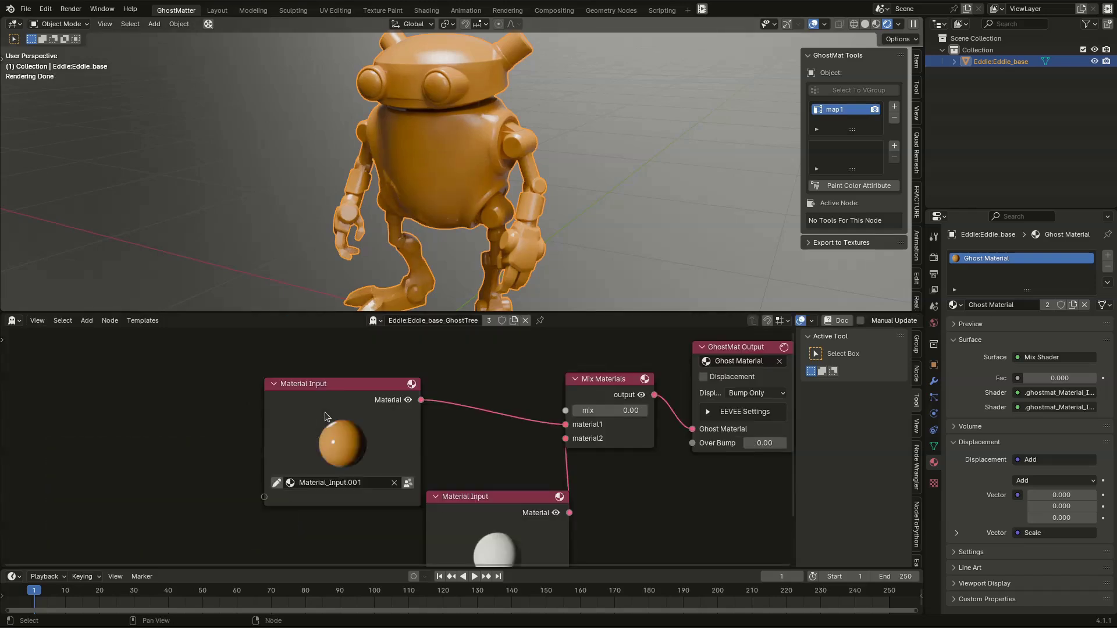
pyautogui.moveTo(605, 410); pyautogui.dragTo(653, 411)
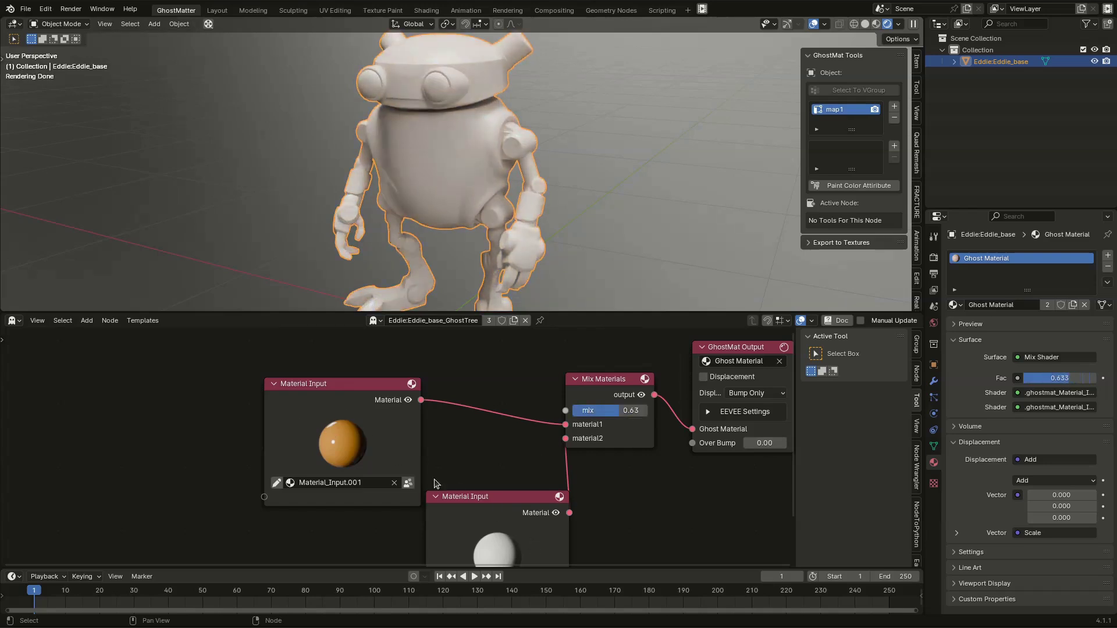
# Step: Enlarge the node editor over the timeline and reposition both Material Input nodes in front of the Mix Materials node
pyautogui.moveTo(5, 563); pyautogui.dragTo(4, 613)
pyautogui.scroll(-2, 477, 465)
pyautogui.moveTo(489, 459); pyautogui.dragTo(493, 463, button='middle')
pyautogui.scroll(1, 494, 463)
pyautogui.moveTo(386, 432); pyautogui.dragTo(341, 412)
pyautogui.moveTo(466, 524); pyautogui.dragTo(437, 470)
pyautogui.scroll(-3, 588, 456)
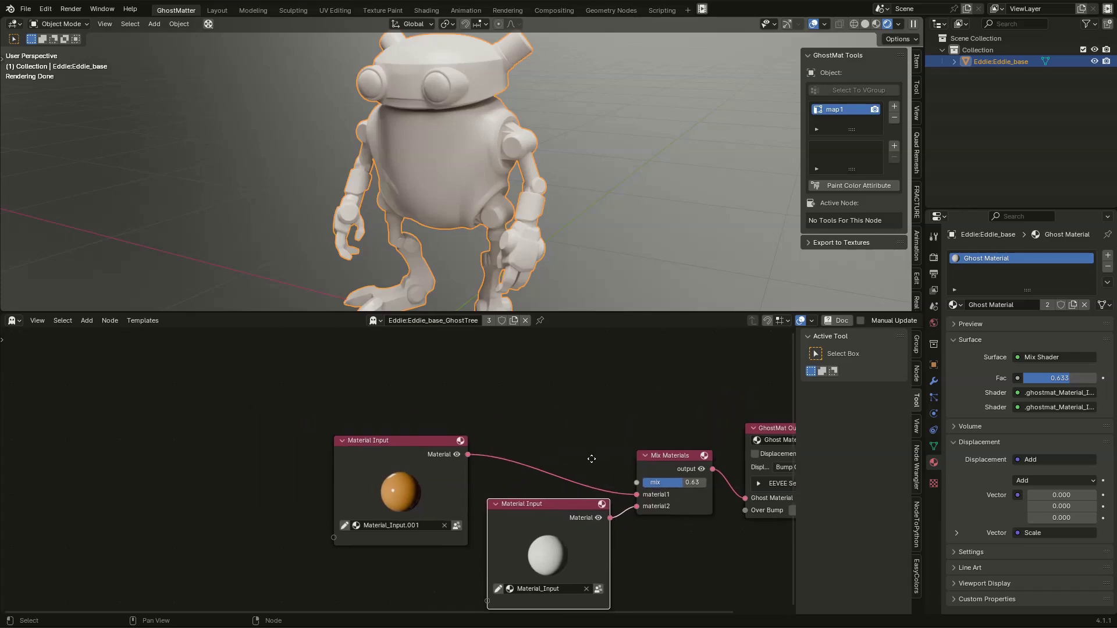
# Step: Add a Smart Mask node in the empty area left of the Material Input nodes
pyautogui.hotkey('shift', 'a')
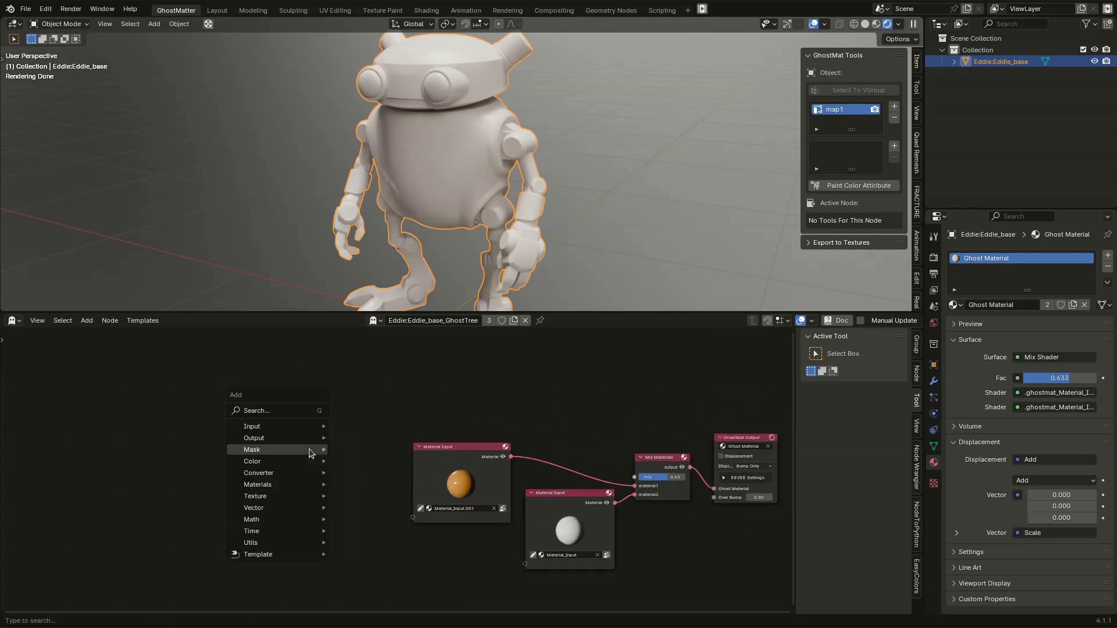
pyautogui.moveTo(298, 536)
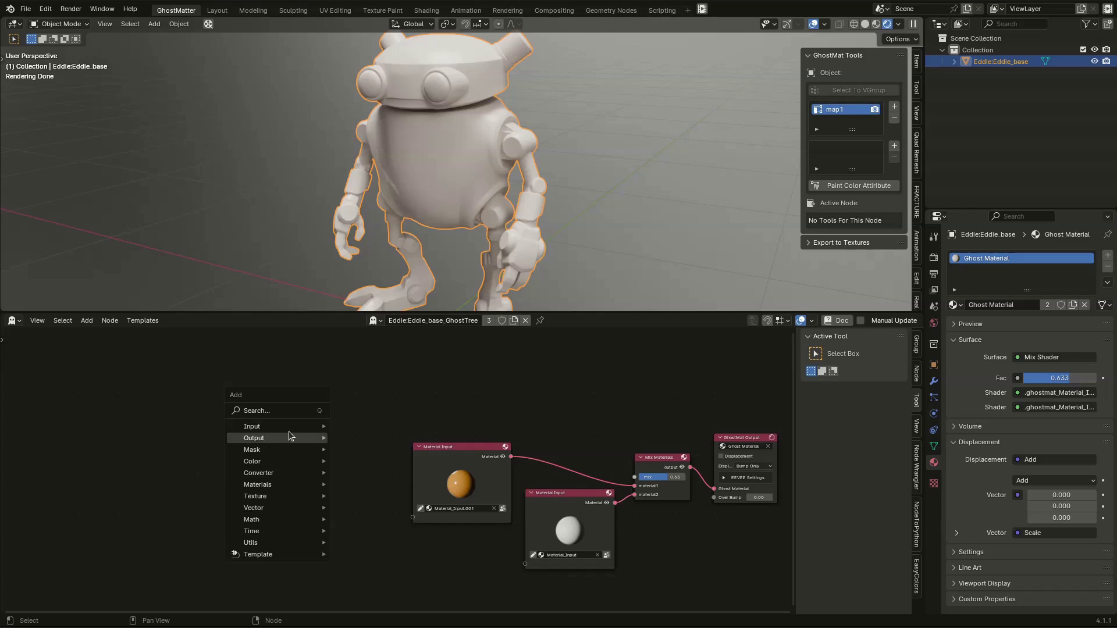
pyautogui.moveTo(302, 432)
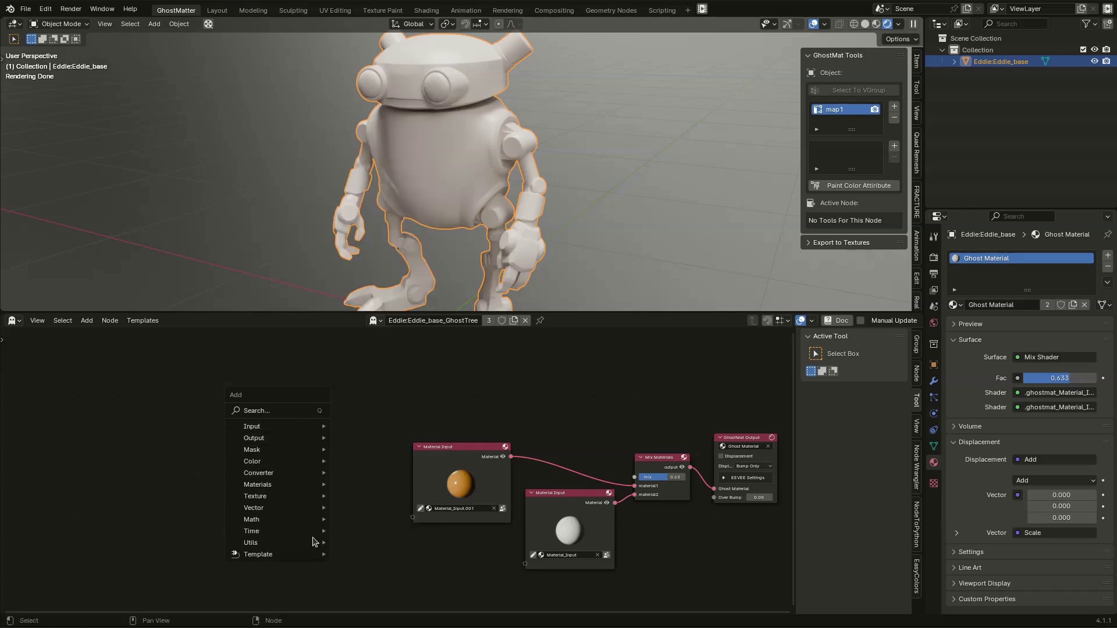
pyautogui.moveTo(285, 455)
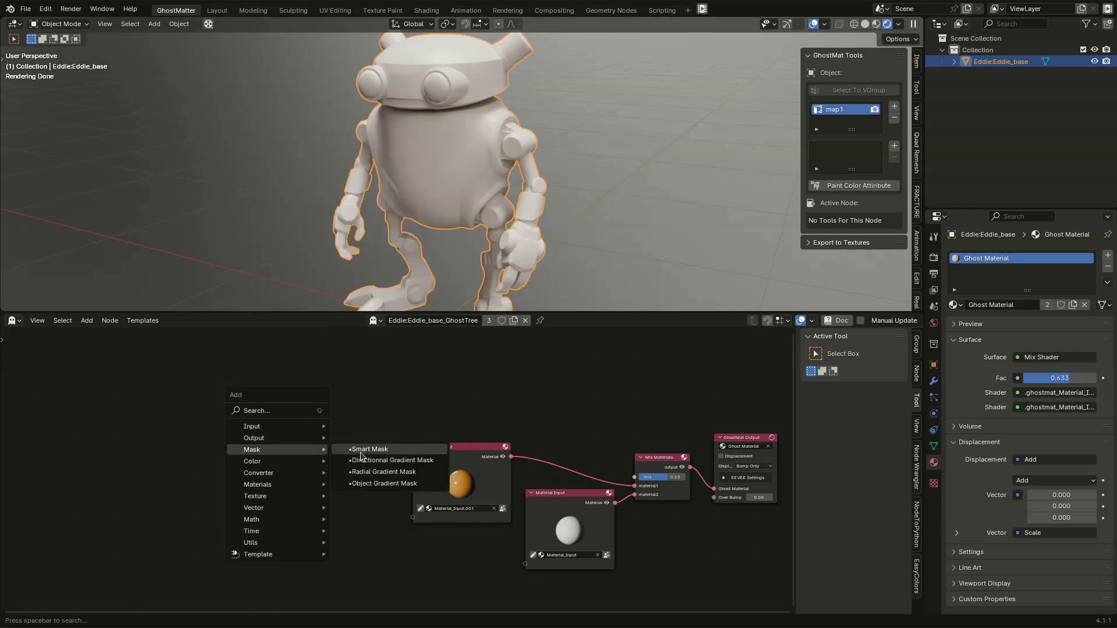
pyautogui.click(390, 455)
pyautogui.click(228, 423)
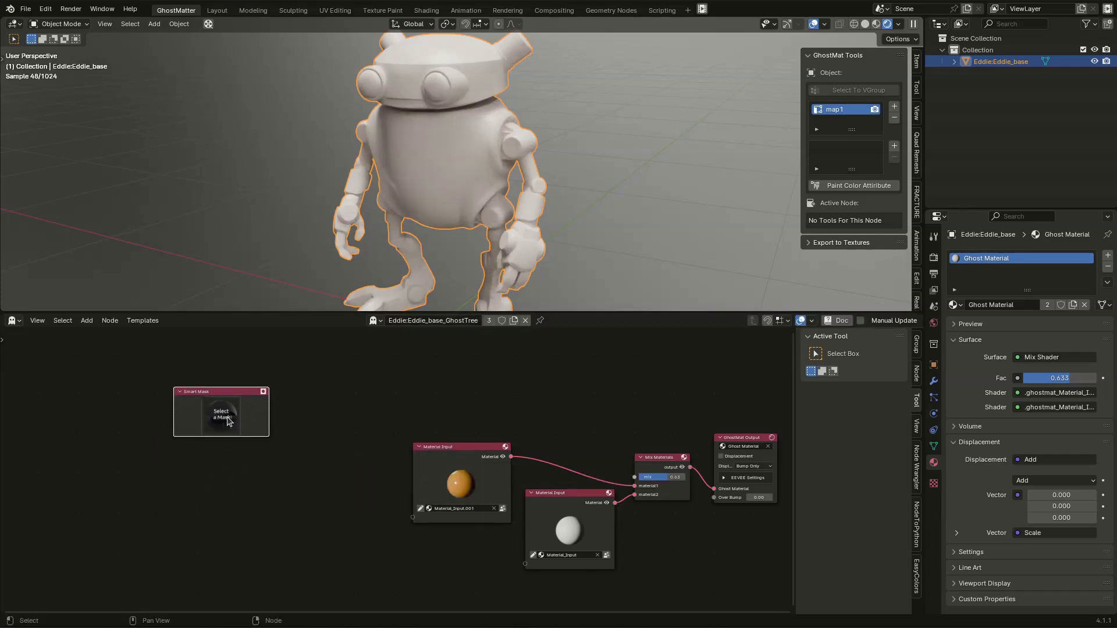
# Step: Choose Edges as the mask for the Smart Mask node
pyautogui.click(227, 423)
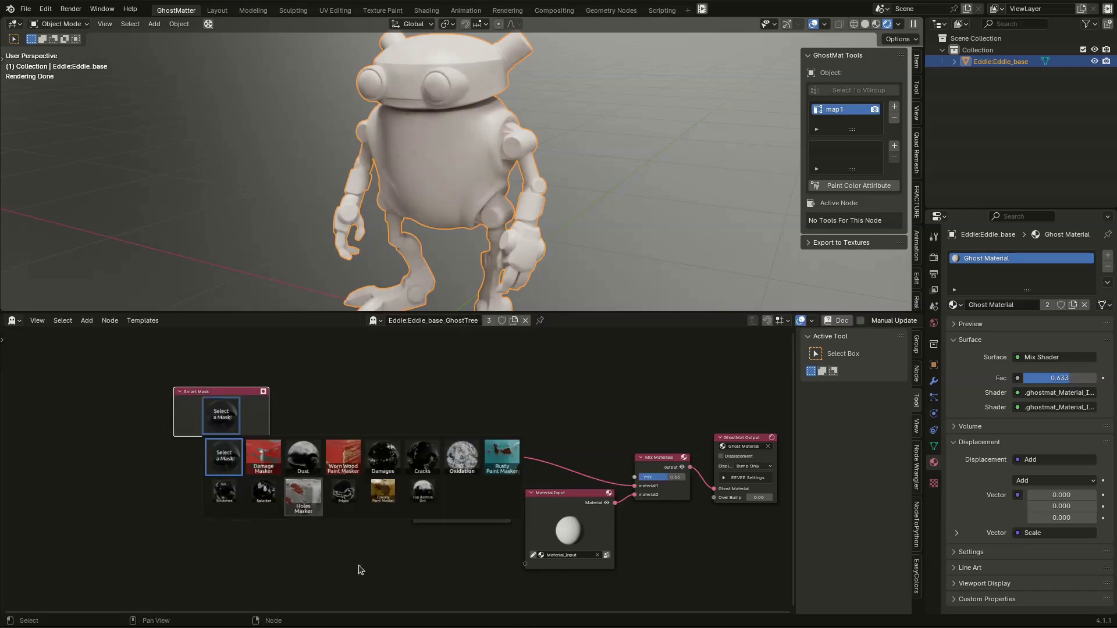
pyautogui.scroll(2, 268, 465)
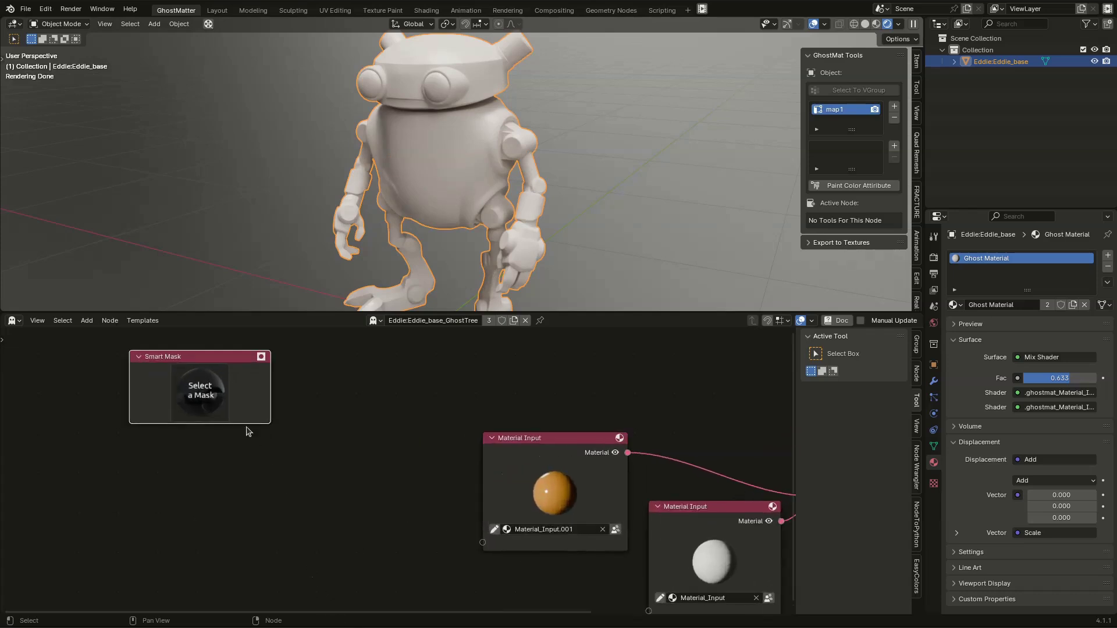
pyautogui.click(201, 394)
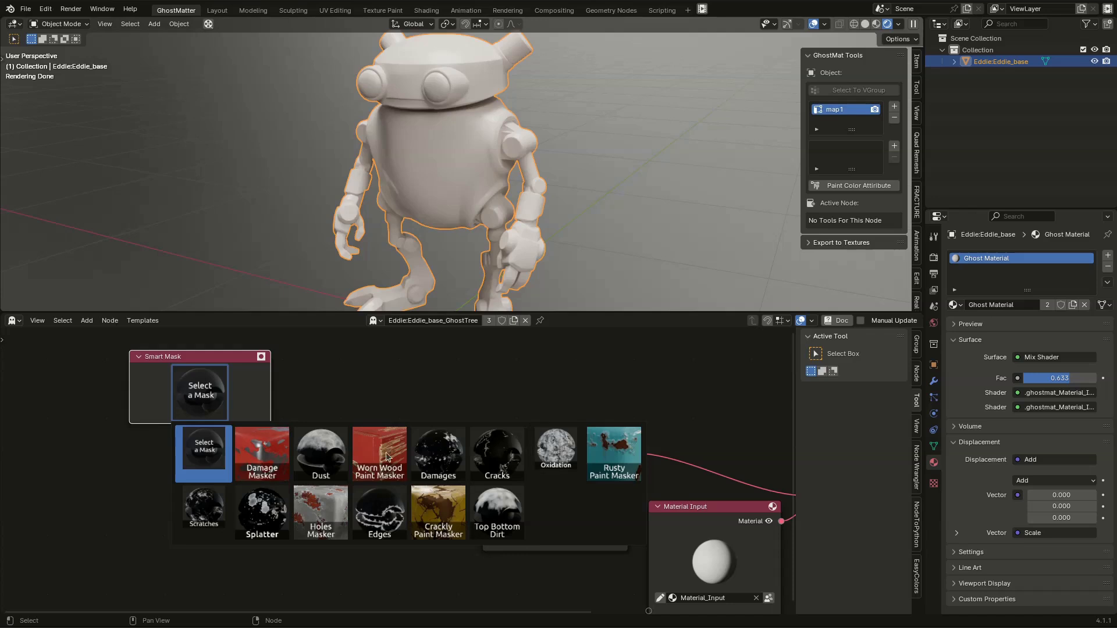
pyautogui.click(379, 513)
pyautogui.moveTo(333, 397); pyautogui.dragTo(386, 386, button='middle')
pyautogui.scroll(3, 376, 374)
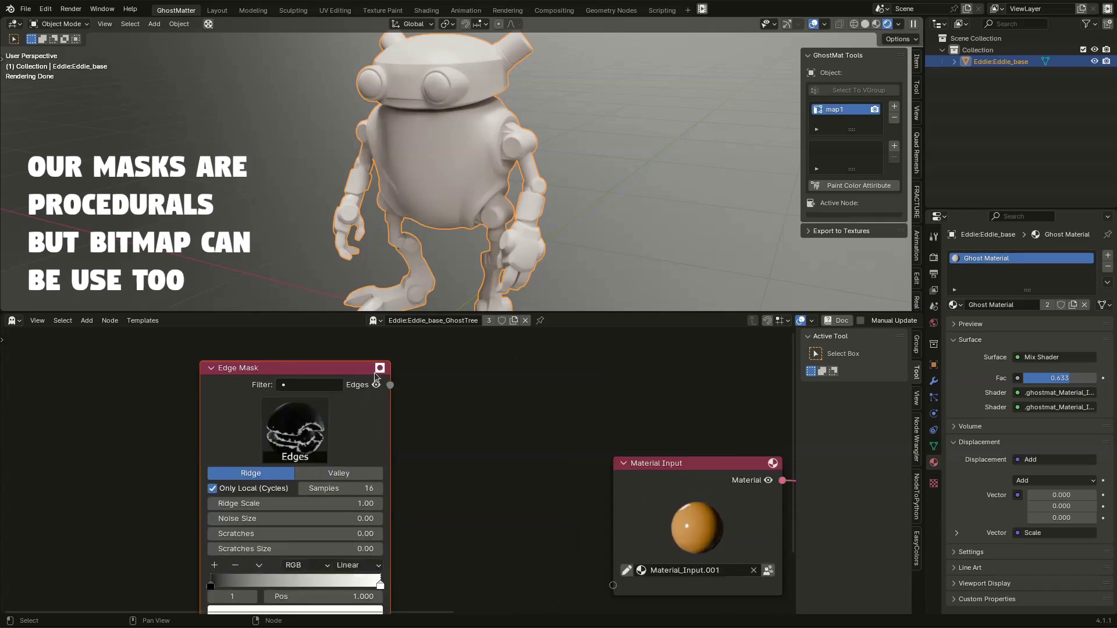
# Step: Preview the Edge Mask and each Material Input on the robot in turn, ending with the Edge Mask
pyautogui.click(376, 385)
pyautogui.moveTo(435, 426); pyautogui.dragTo(169, 395, button='middle')
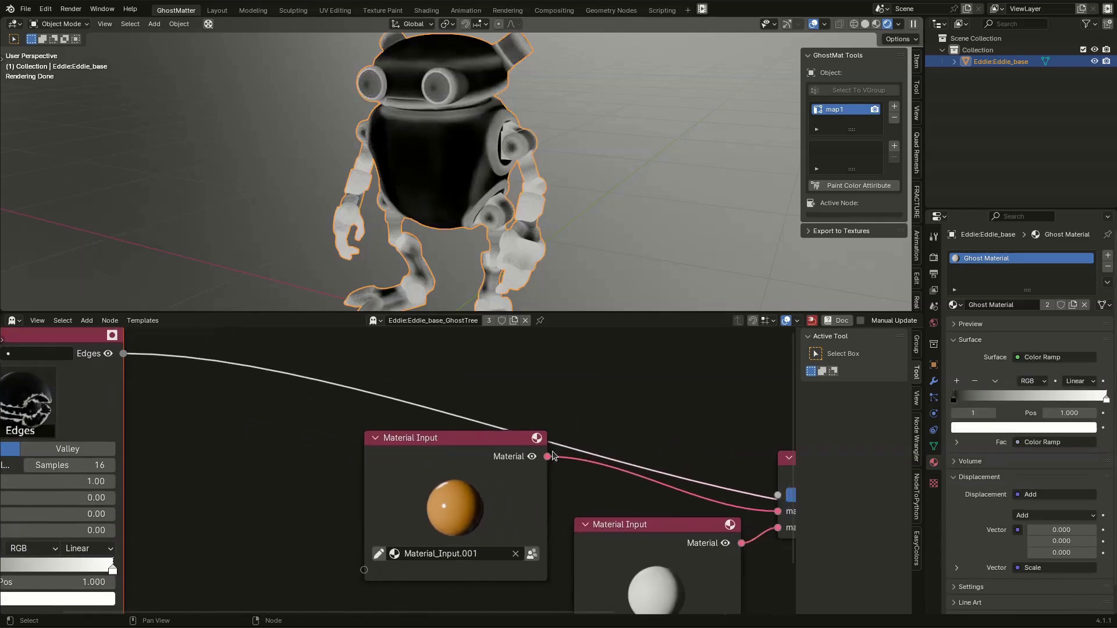
pyautogui.click(533, 457)
pyautogui.click(725, 543)
pyautogui.click(525, 459)
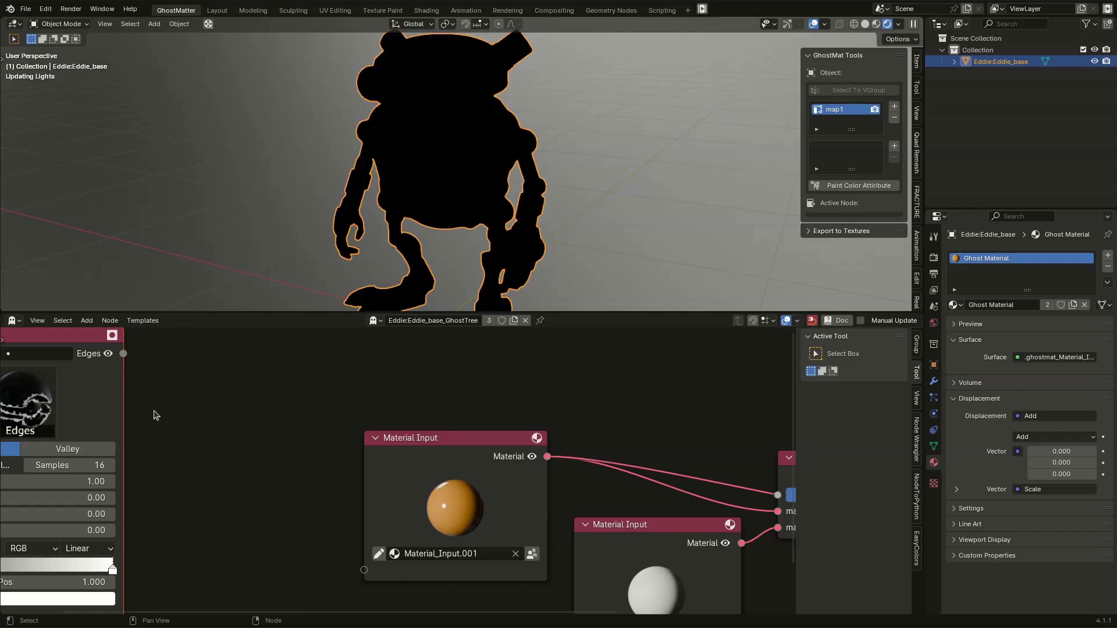
pyautogui.moveTo(209, 402); pyautogui.dragTo(303, 428, button='middle')
pyautogui.click(201, 379)
# Step: Move the orange Material Input node further left and the white one down and left in the GhostTree
pyautogui.scroll(-2, 256, 403)
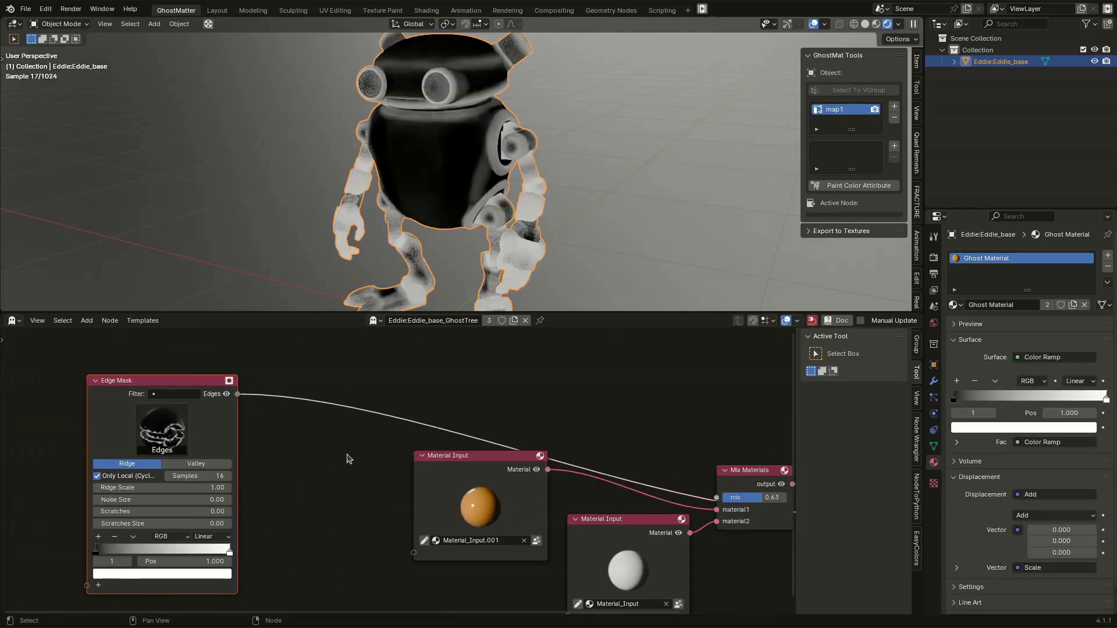
pyautogui.moveTo(425, 457); pyautogui.dragTo(358, 463)
pyautogui.moveTo(581, 512); pyautogui.dragTo(545, 534)
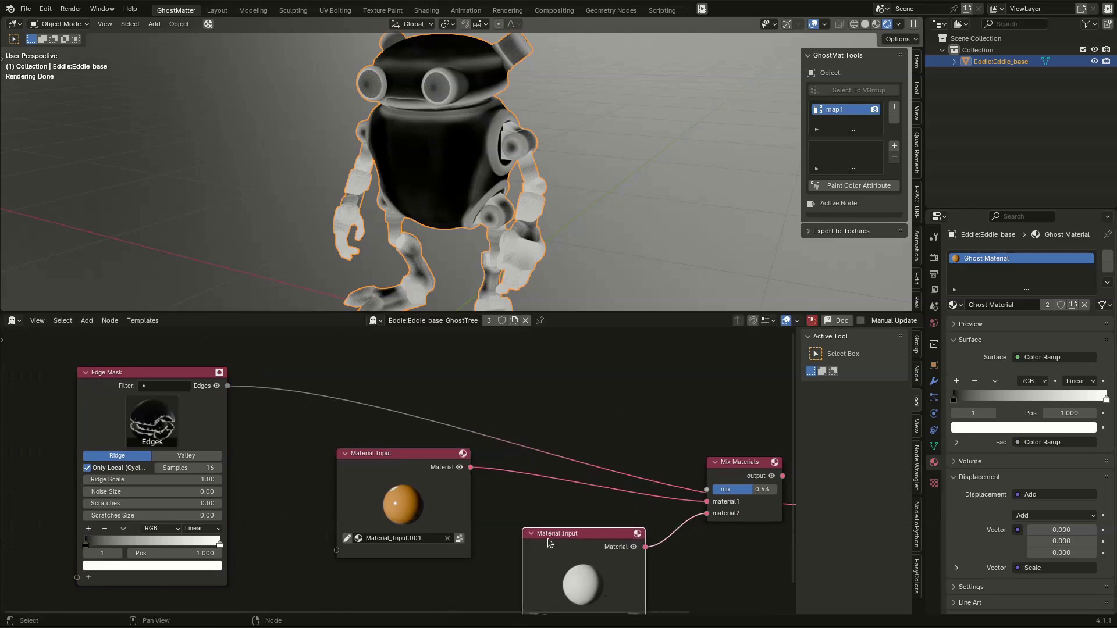
pyautogui.moveTo(305, 424); pyautogui.dragTo(210, 401, button='middle')
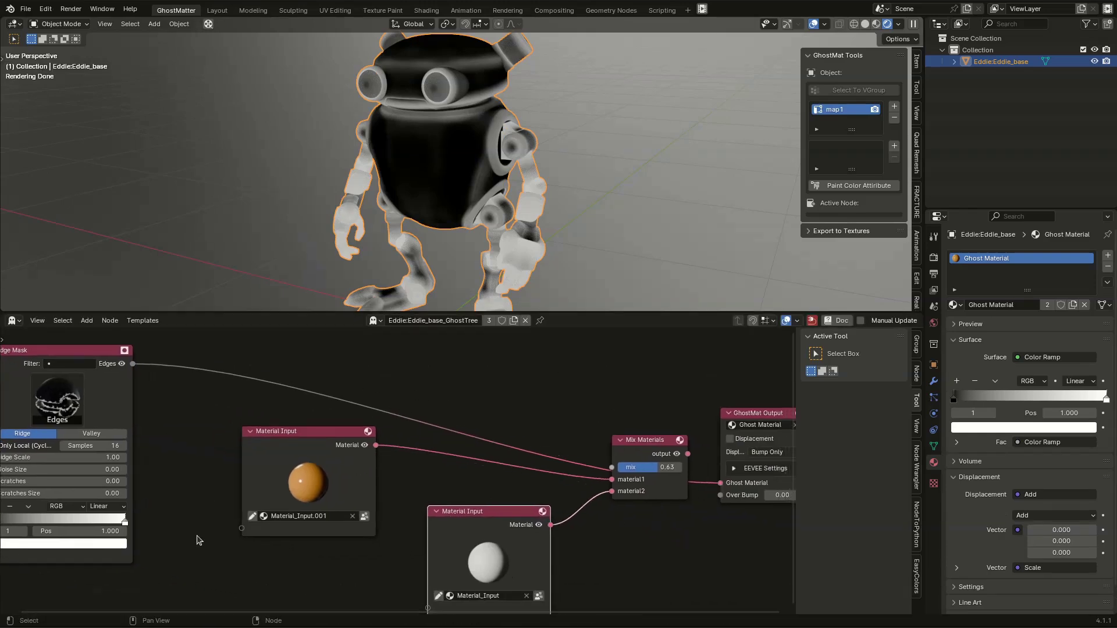
# Step: Preview the Mix Materials output and the Edge Mask on the robot, rebuilding the entire Ghost Material after the previews
pyautogui.click(677, 454)
pyautogui.click(121, 363)
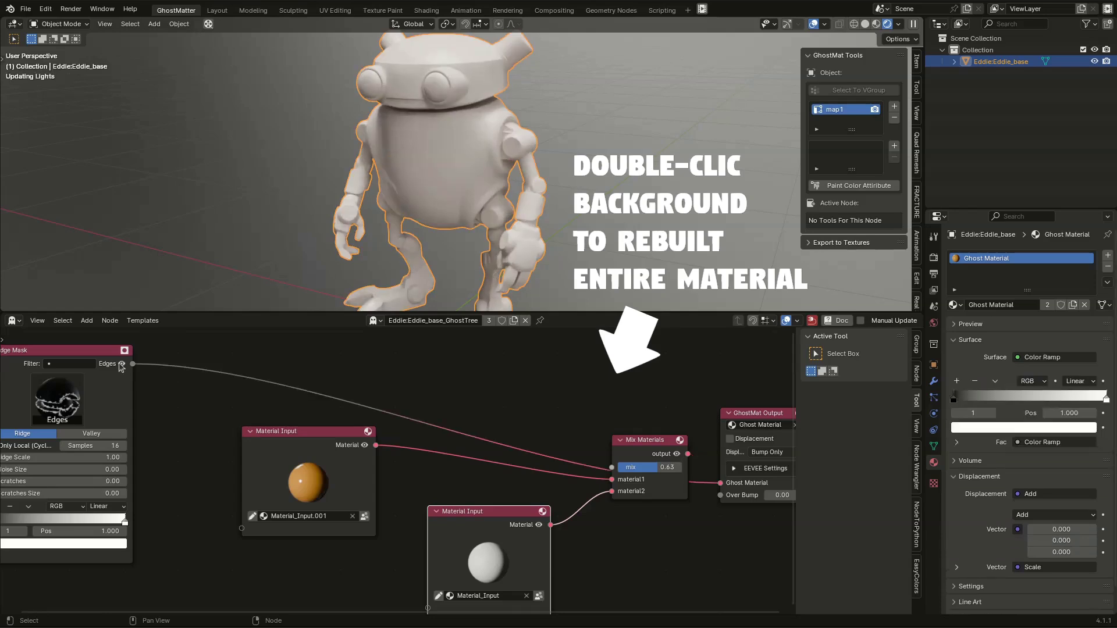
pyautogui.doubleClick(188, 429)
pyautogui.moveTo(187, 429); pyautogui.dragTo(453, 466, button='middle')
pyautogui.scroll(11, 349, 400)
pyautogui.click(380, 403)
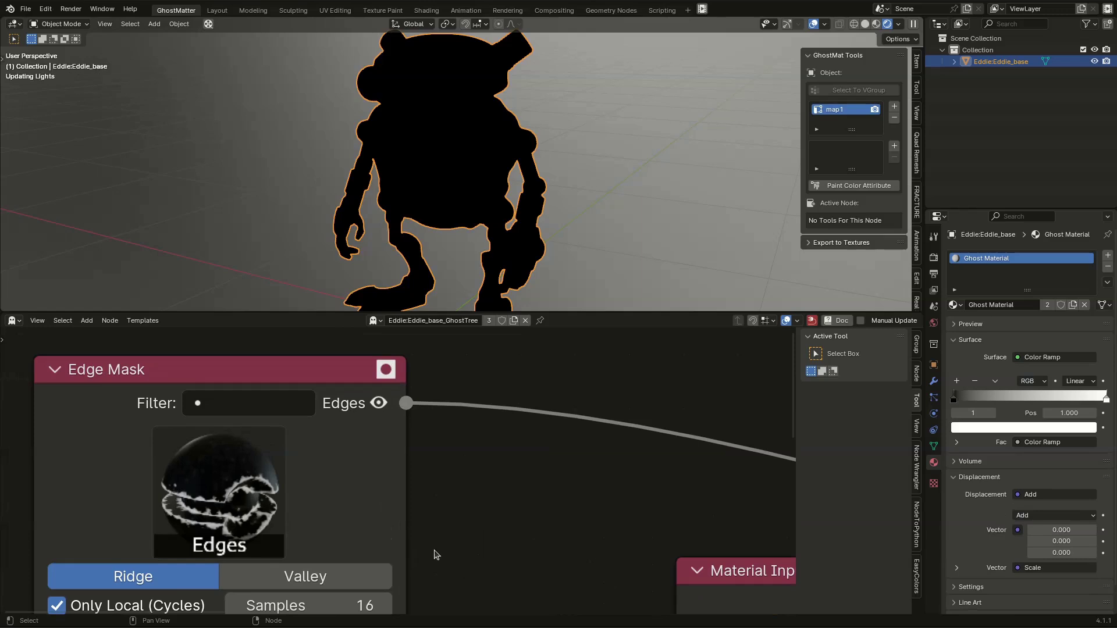
pyautogui.doubleClick(452, 497)
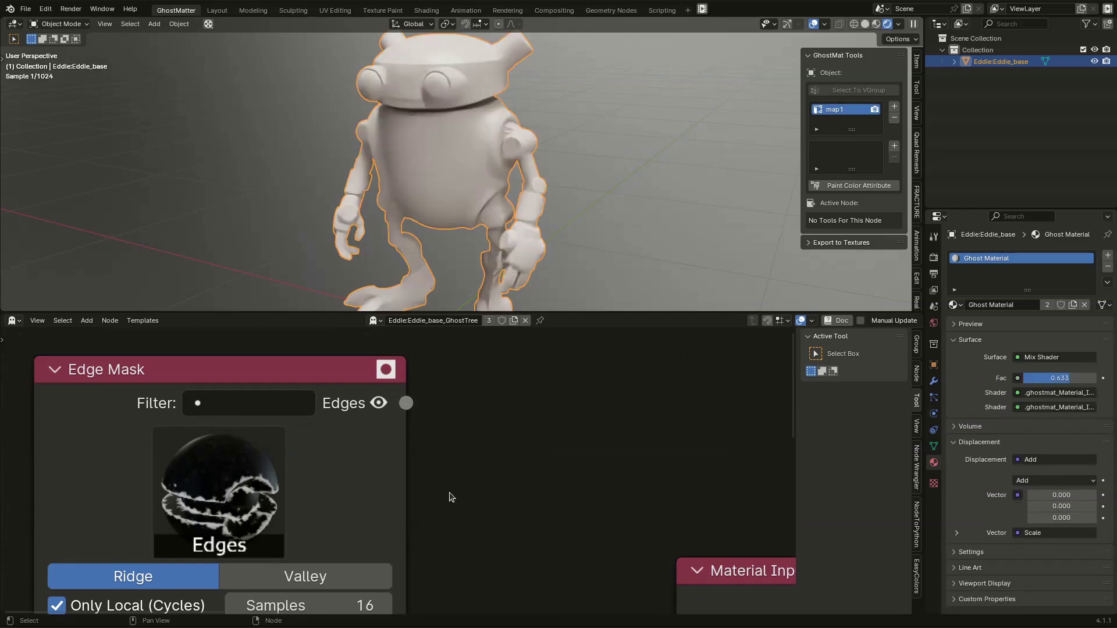
# Step: Preview the Edge Mask and compare its Ridge and Valley options on the robot, ending with only Ridge enabled
pyautogui.scroll(-1, 452, 497)
pyautogui.scroll(-8, 451, 496)
pyautogui.moveTo(463, 503); pyautogui.dragTo(435, 423, button='middle')
pyautogui.scroll(4, 471, 506)
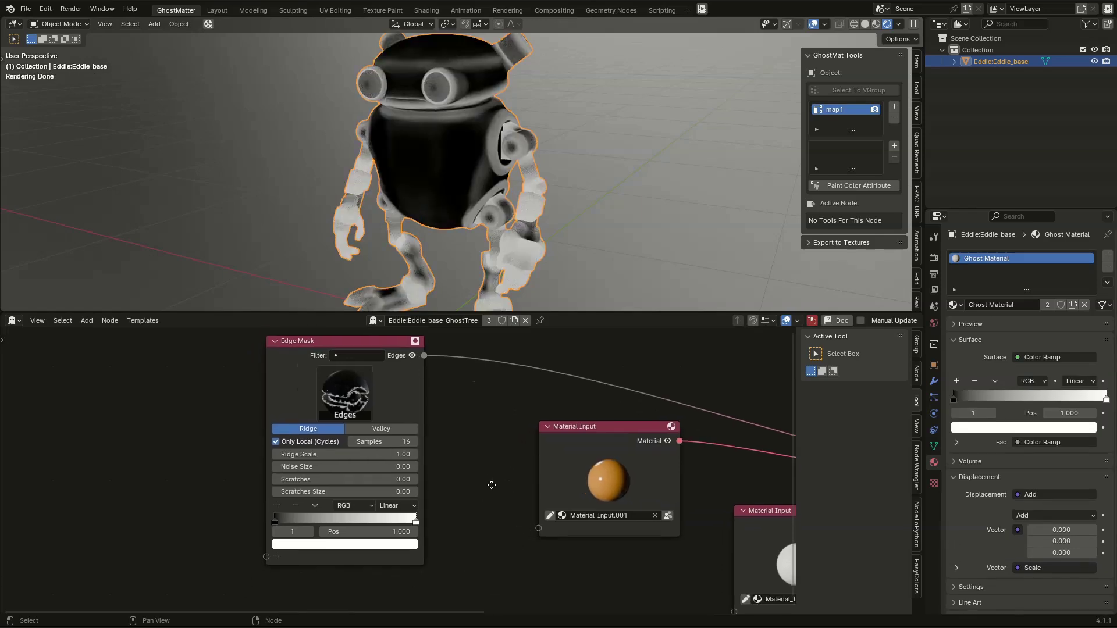
pyautogui.click(320, 408)
pyautogui.click(304, 407)
pyautogui.keyDown('shift'); pyautogui.click(339, 407); pyautogui.keyUp('shift')
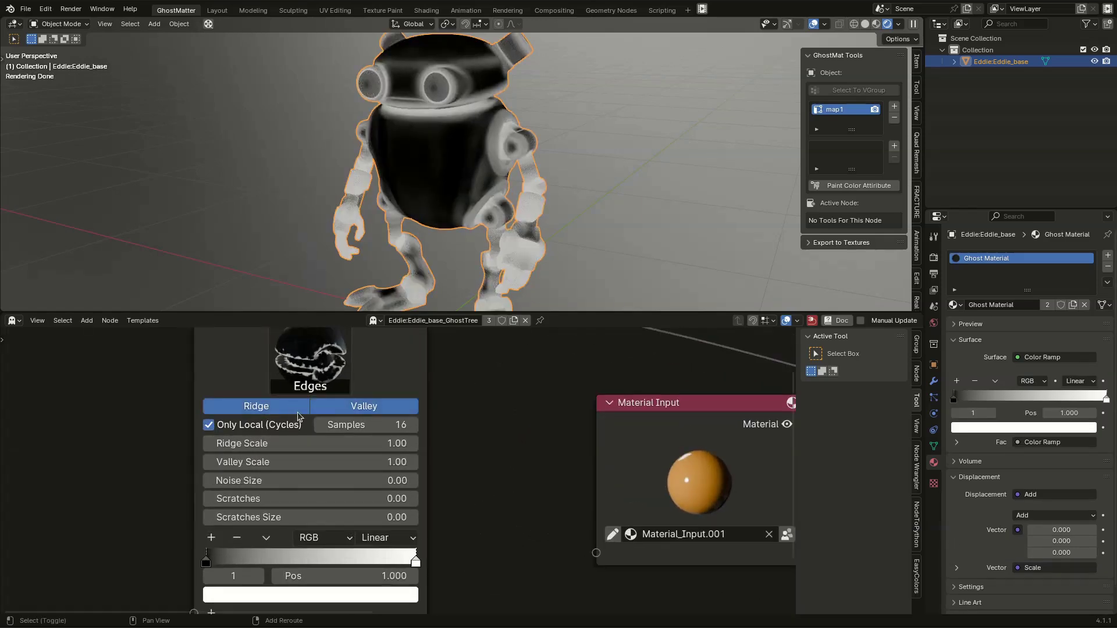
pyautogui.keyDown('shift'); pyautogui.click(357, 407); pyautogui.keyUp('shift')
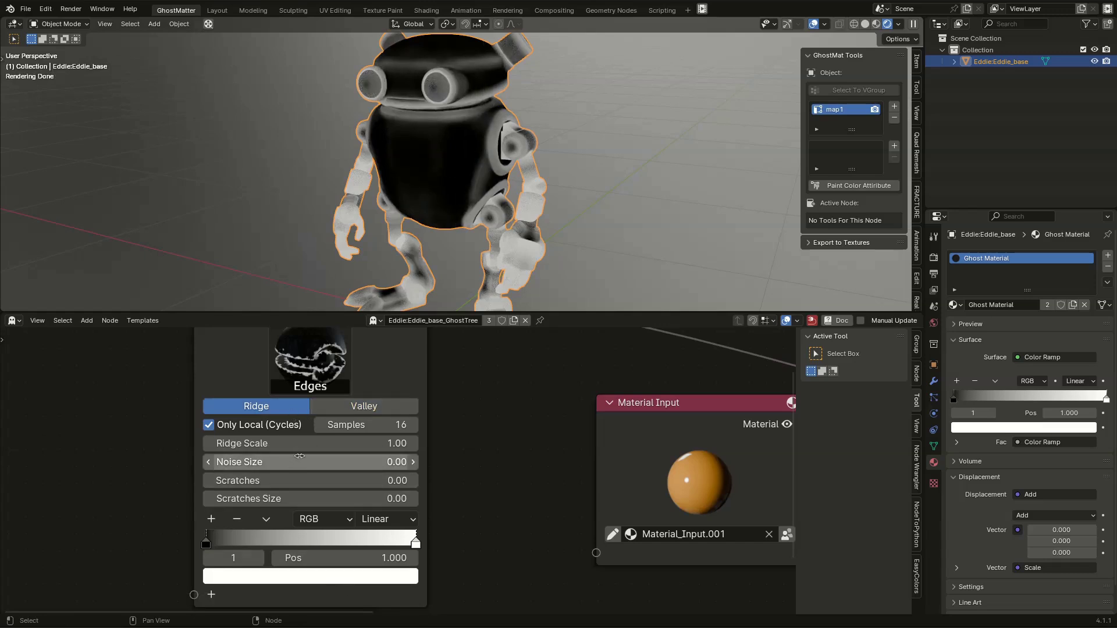
# Step: Set the Edge Mask's Ridge Scale to 0.10 and move its color ramp's white stop to position 0.195
pyautogui.moveTo(299, 444); pyautogui.dragTo(203, 481)
pyautogui.moveTo(349, 462); pyautogui.dragTo(285, 462)
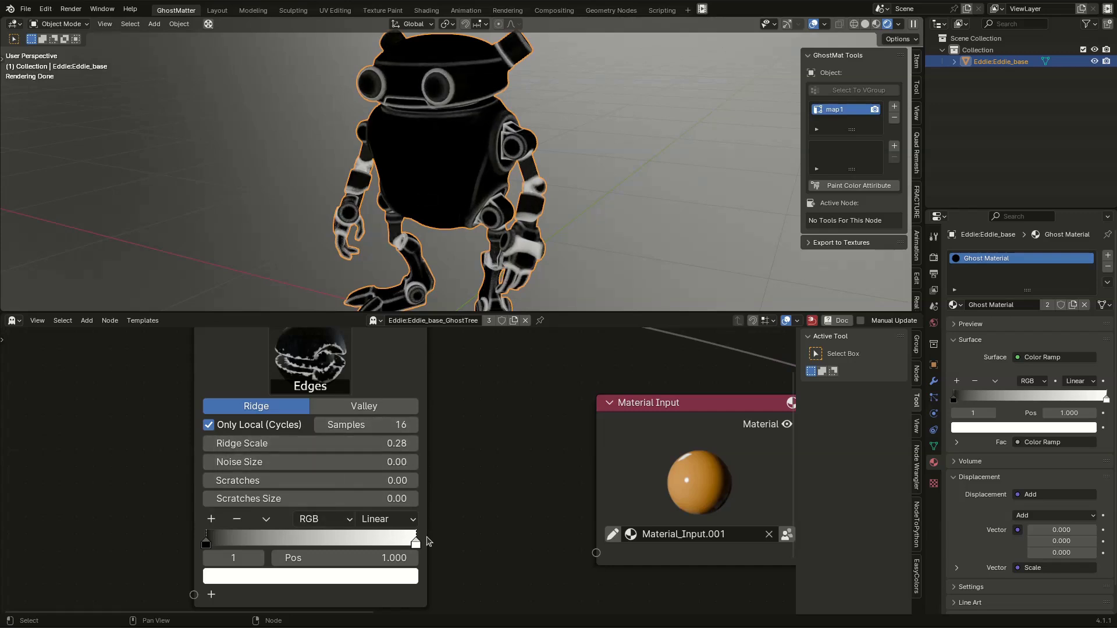
pyautogui.moveTo(394, 542); pyautogui.dragTo(247, 542)
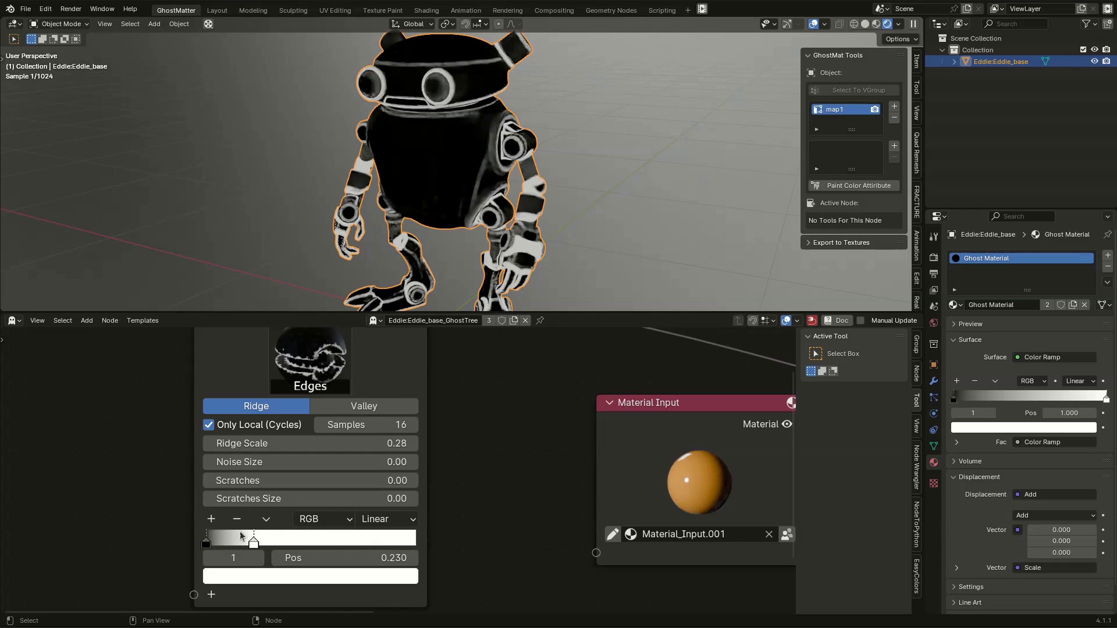
pyautogui.moveTo(346, 444); pyautogui.dragTo(294, 444)
# Step: Connect the Edge Mask's Edges output to the mix input of the Mix Materials node
pyautogui.scroll(-3, 488, 431)
pyautogui.press('Home')
pyautogui.moveTo(148, 353); pyautogui.dragTo(588, 399)
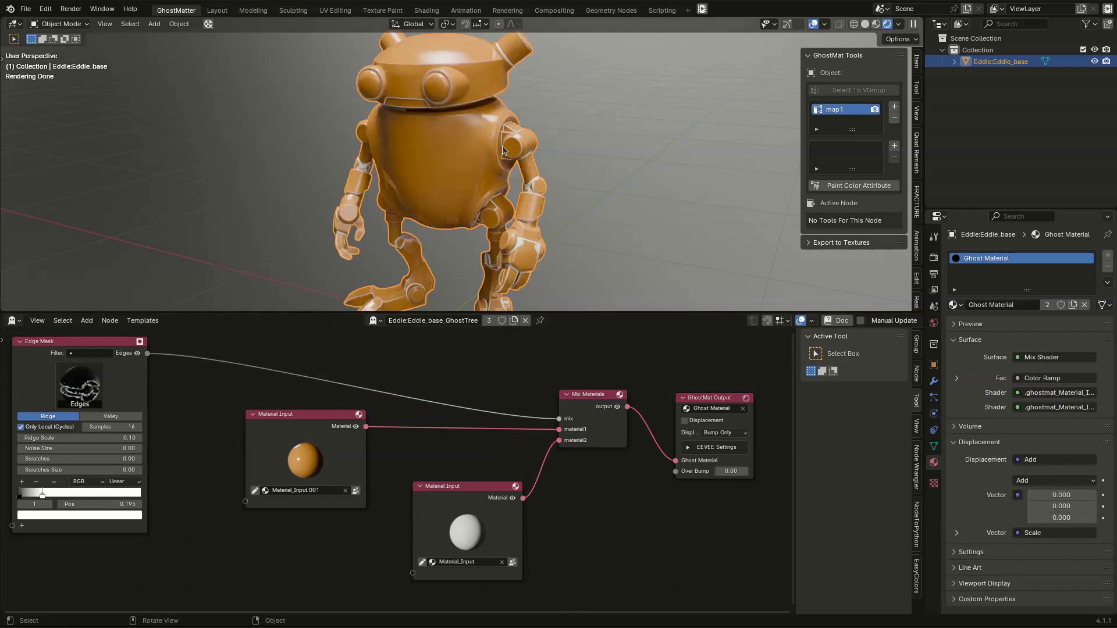
# Step: Open the Material_Input shader from its white Material Input node and darken the Principled BSDF base color slightly to light grey
pyautogui.click(459, 531)
pyautogui.press('Tab')
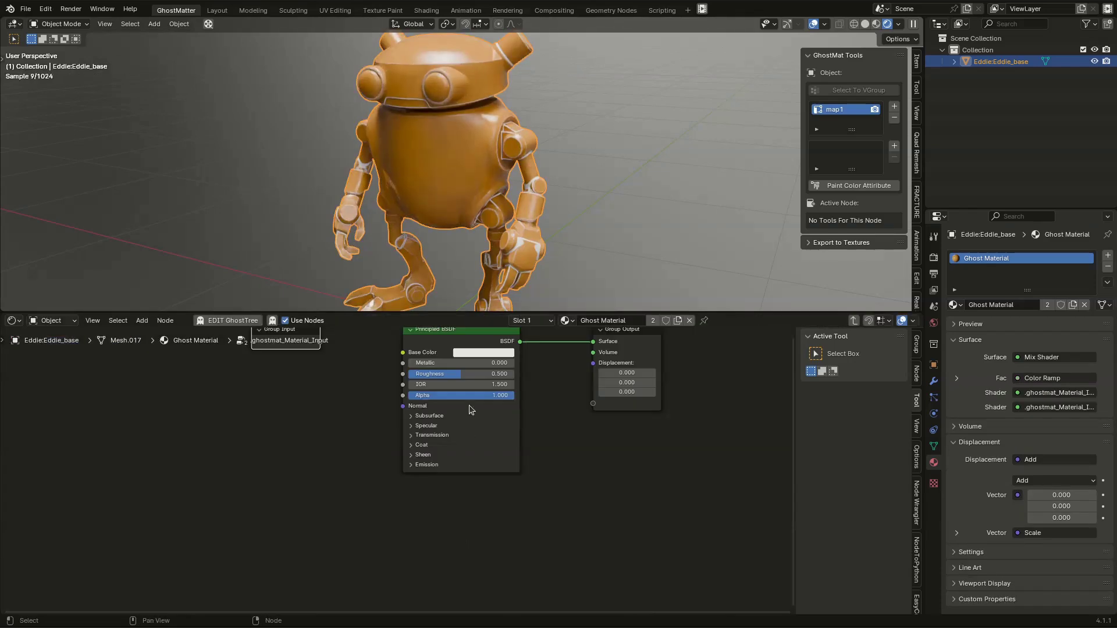
pyautogui.click(487, 353)
pyautogui.moveTo(551, 205); pyautogui.dragTo(551, 211)
pyautogui.press('Home')
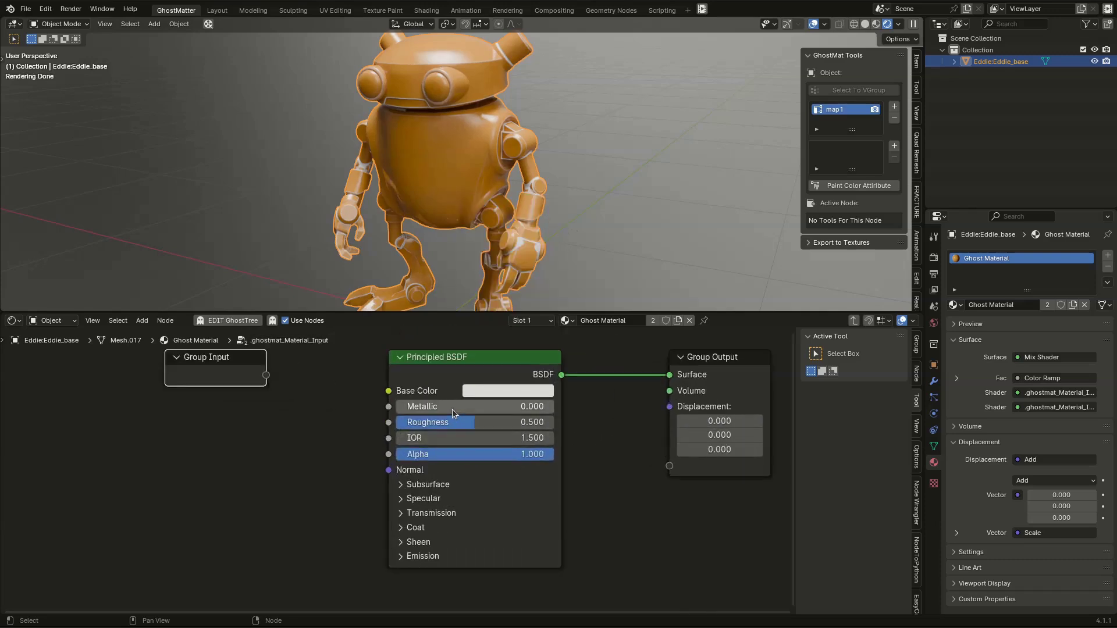
# Step: Raise the Principled BSDF's Metallic and lower its Roughness for a mirror-like metal, and return to the GhostTree
pyautogui.moveTo(487, 405); pyautogui.dragTo(591, 405)
pyautogui.moveTo(489, 426); pyautogui.dragTo(375, 427)
pyautogui.click(284, 487)
pyautogui.press('Tab')
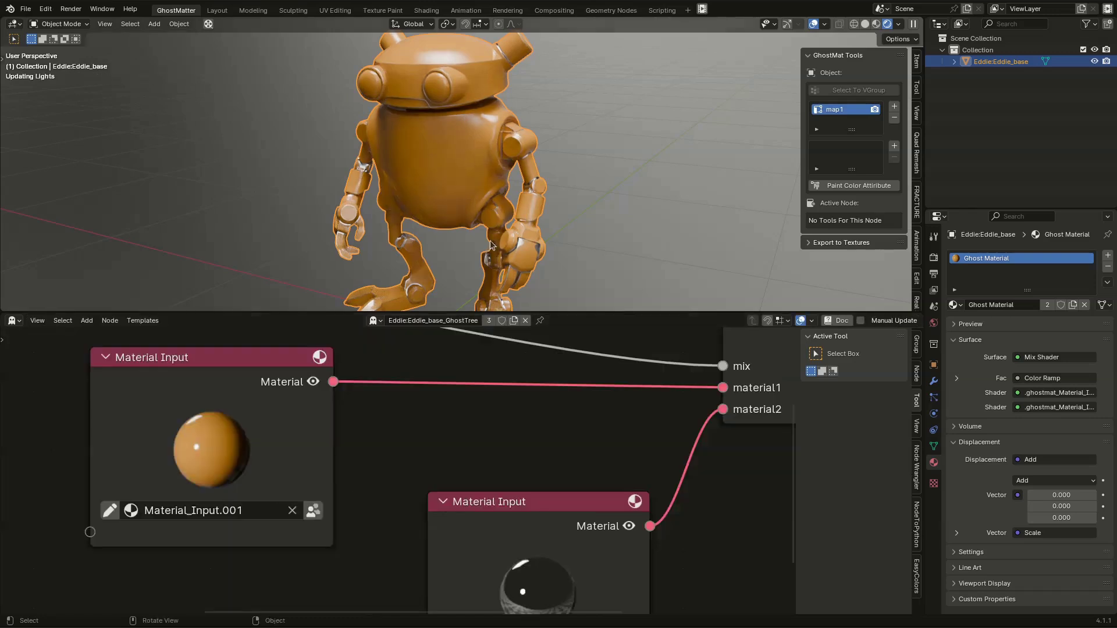
# Step: Replace Material_Input.001 with simple_paint in the Material Input node feeding material1
pyautogui.scroll(4, 505, 217)
pyautogui.moveTo(520, 231); pyautogui.dragTo(487, 407, button='middle')
pyautogui.moveTo(529, 235); pyautogui.dragTo(471, 210, button='middle')
pyautogui.scroll(-4, 466, 204)
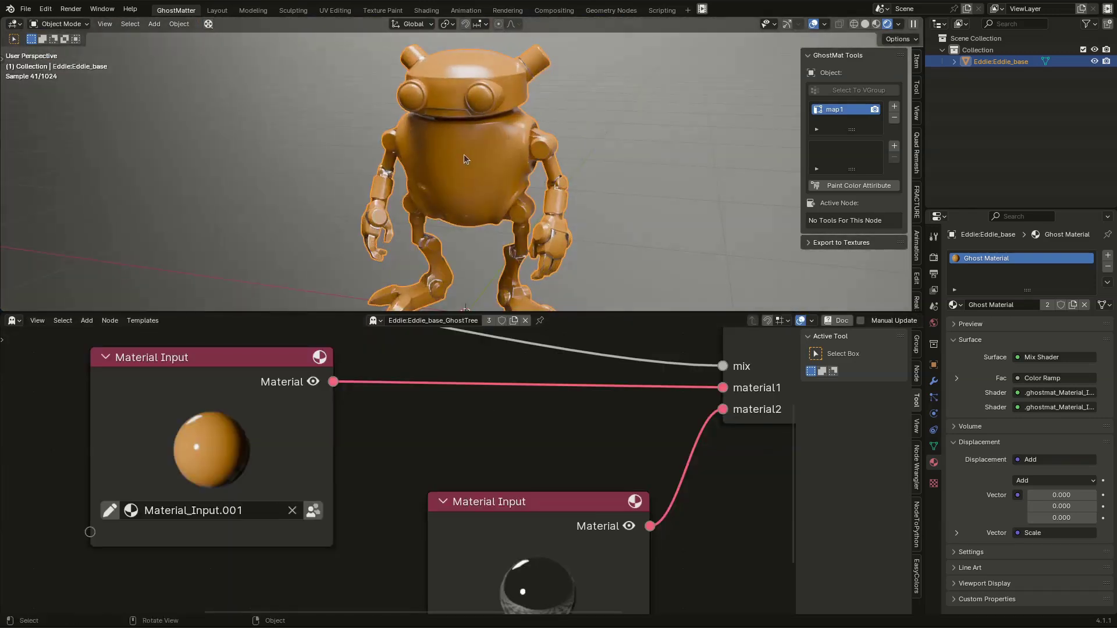
pyautogui.scroll(-3, 518, 465)
pyautogui.click(327, 442)
pyautogui.click(278, 493)
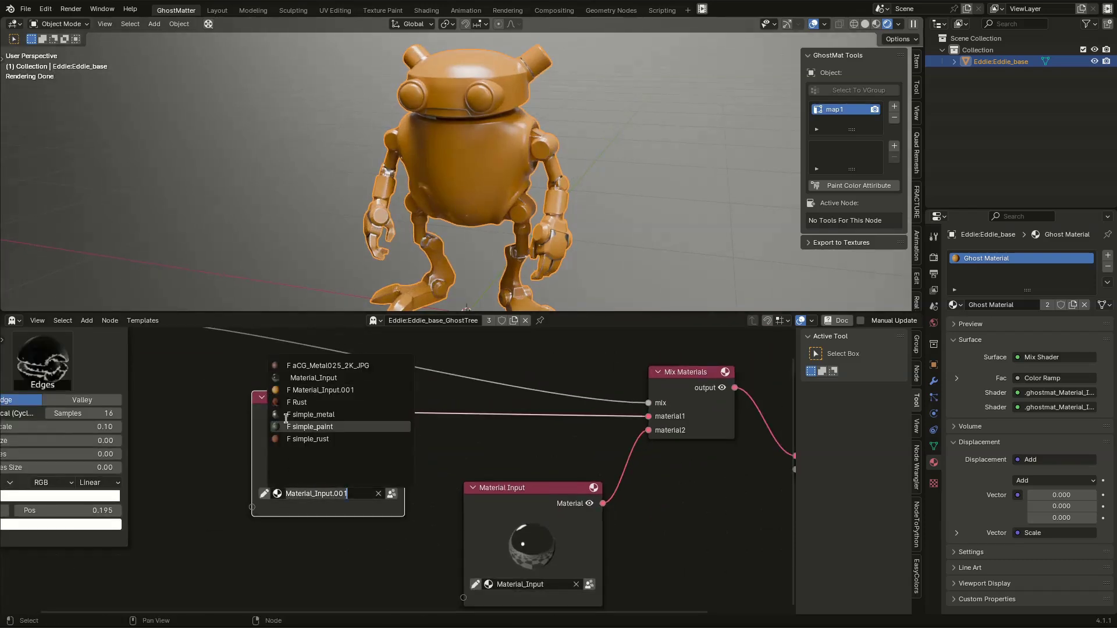
pyautogui.click(322, 428)
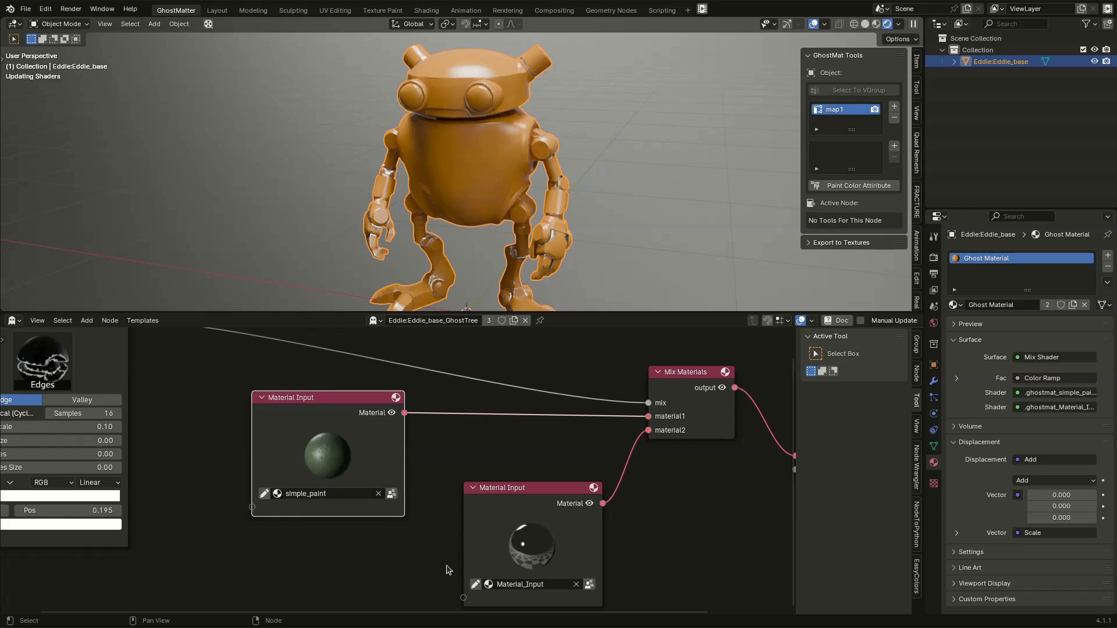
# Step: Examine the paint and metal edges on the robot up close and from a distance
pyautogui.scroll(8, 483, 221)
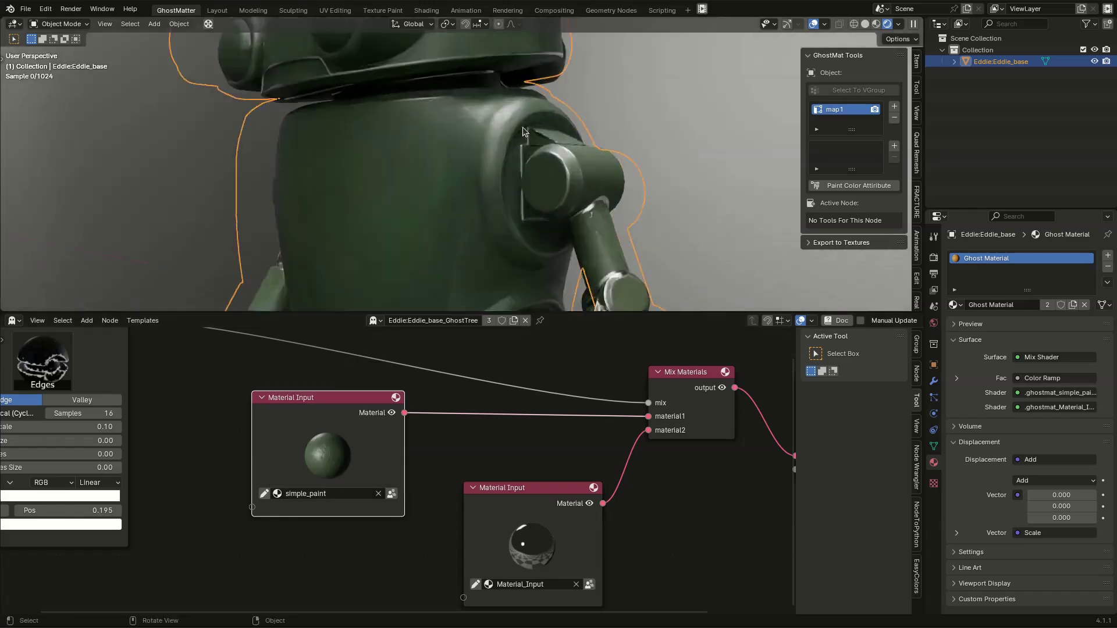
pyautogui.scroll(-3, 473, 166)
pyautogui.keyDown('shift'); pyautogui.moveTo(547, 87); pyautogui.dragTo(538, 149, button='middle'); pyautogui.keyUp('shift')
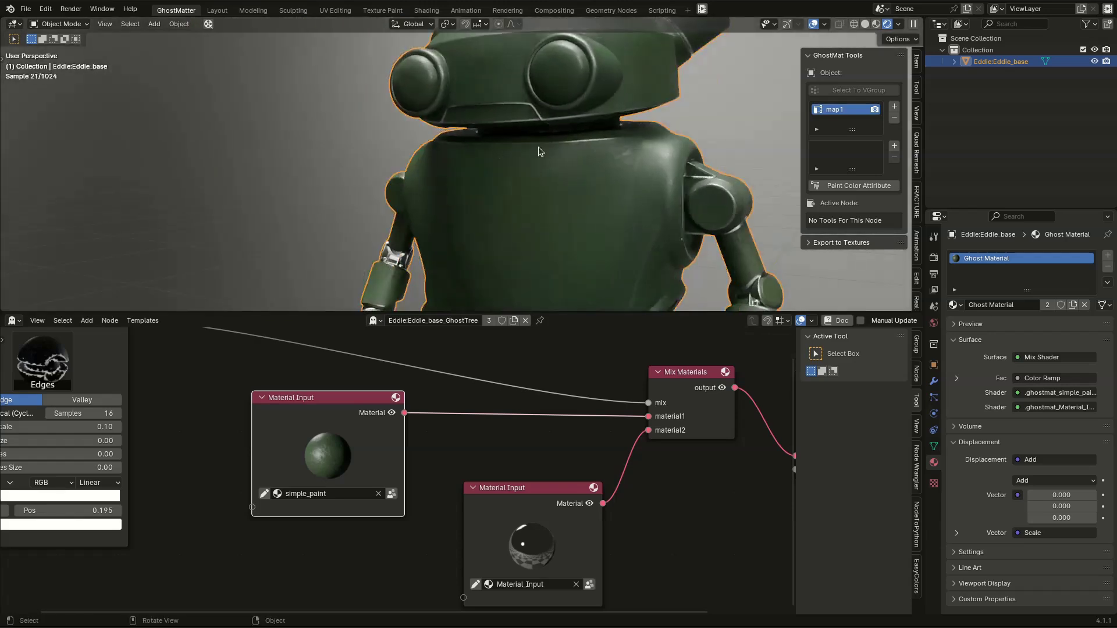
pyautogui.scroll(-3, 568, 168)
pyautogui.keyDown('shift'); pyautogui.moveTo(607, 168); pyautogui.dragTo(570, 157, button='middle'); pyautogui.keyUp('shift')
pyautogui.scroll(-3, 344, 414)
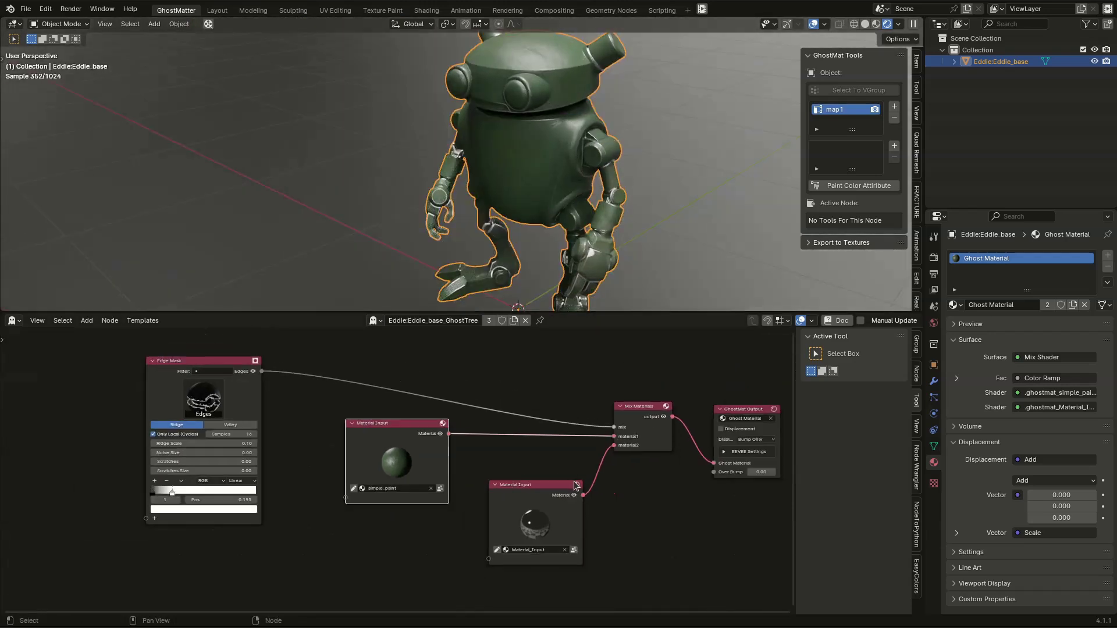
# Step: Replace simple_paint with Material_Input.001 in the Material Input node feeding material1
pyautogui.moveTo(513, 184)
pyautogui.mouseDown(button='middle')
pyautogui.moveTo(599, 177)
pyautogui.moveTo(515, 179)
pyautogui.mouseUp(button='middle')
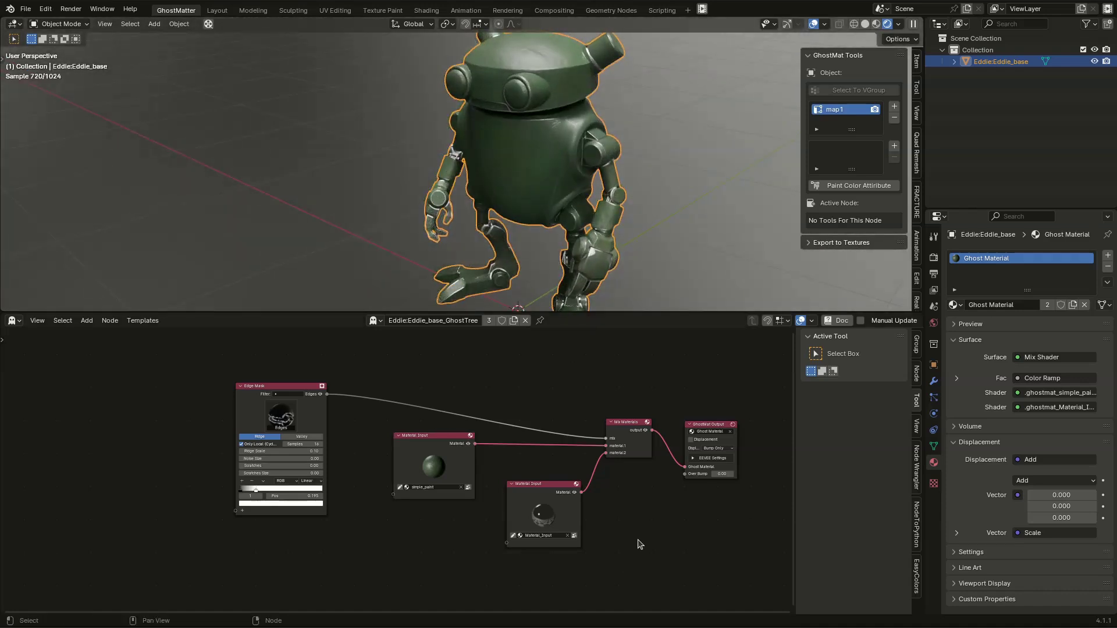
pyautogui.scroll(1, 409, 539)
pyautogui.click(438, 463)
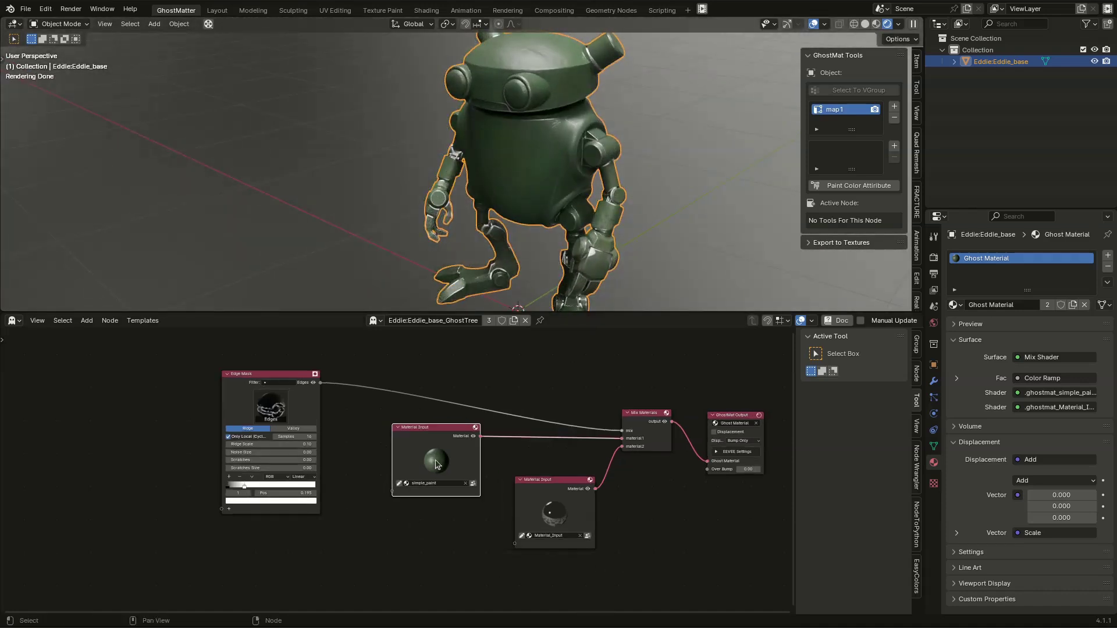
pyautogui.scroll(2, 433, 497)
pyautogui.click(395, 474)
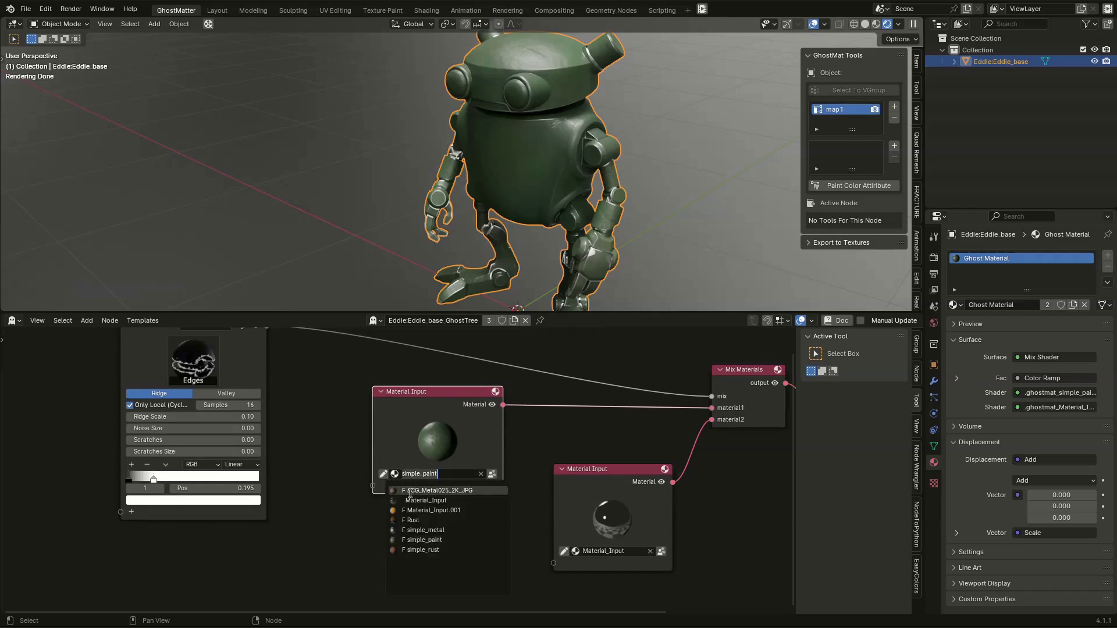
pyautogui.click(419, 513)
pyautogui.moveTo(440, 534); pyautogui.dragTo(552, 591, button='middle')
pyautogui.scroll(-2, 542, 567)
pyautogui.moveTo(532, 540); pyautogui.dragTo(476, 505, button='middle')
pyautogui.moveTo(554, 179); pyautogui.dragTo(581, 178, button='middle')
# Step: Add a Smart Mask node before the Edge Mask and set its mask type to Damage Masker
pyautogui.moveTo(348, 401); pyautogui.dragTo(402, 393, button='middle')
pyautogui.scroll(1, 340, 417)
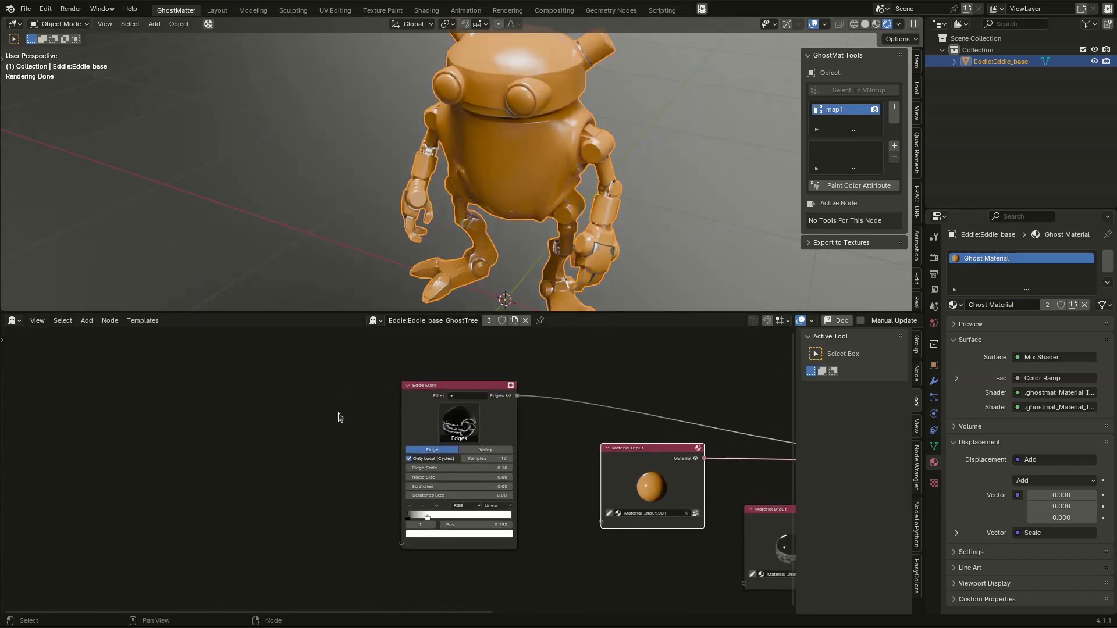
pyautogui.hotkey('shift', 'a')
pyautogui.moveTo(339, 418)
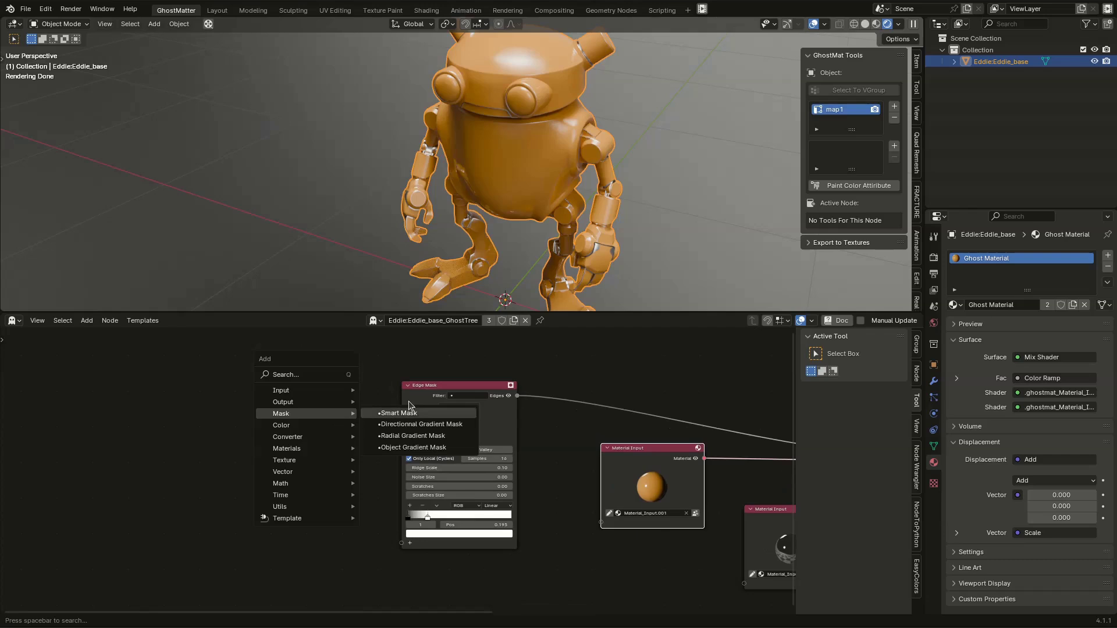
pyautogui.click(407, 409)
pyautogui.click(257, 410)
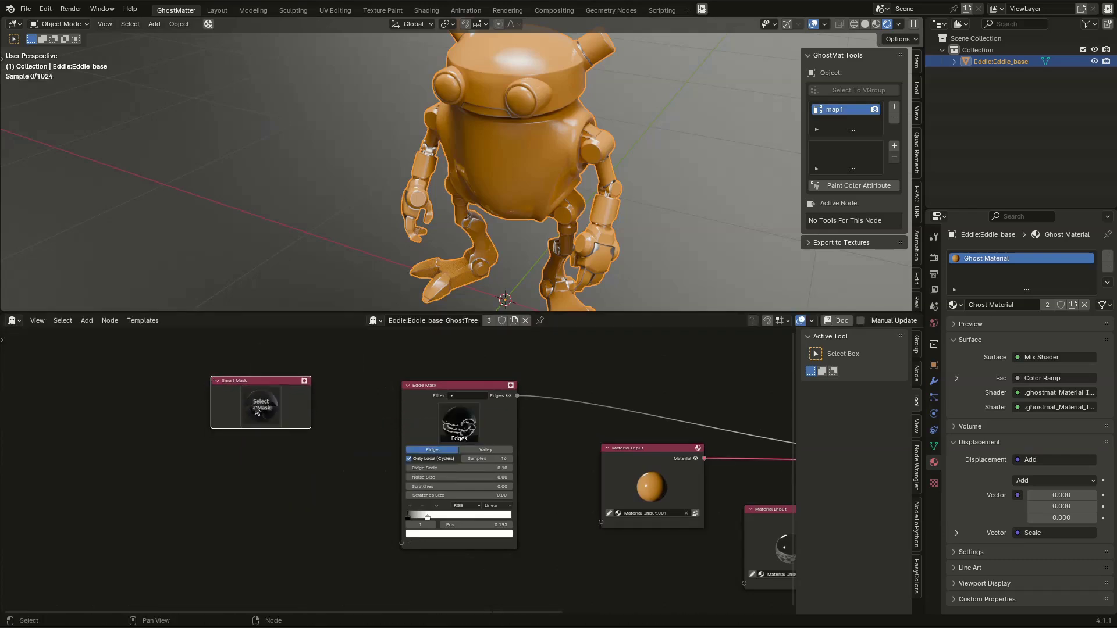
pyautogui.click(259, 409)
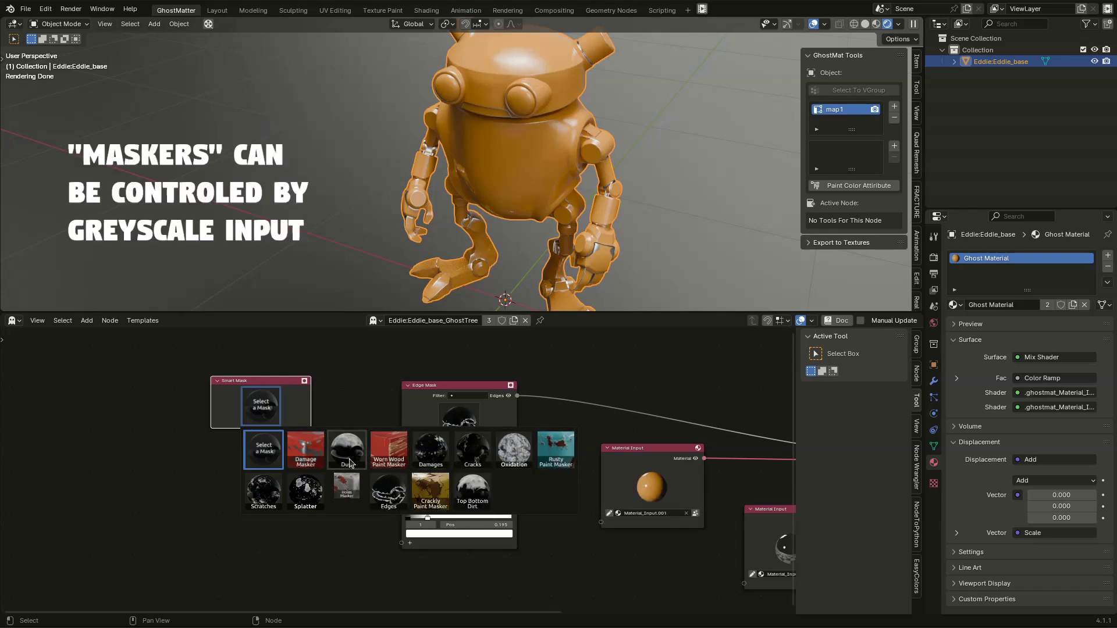
pyautogui.click(315, 460)
# Step: Try enabling the Alternativ Distribution option on the Damages2 Mask node
pyautogui.scroll(4, 355, 437)
pyautogui.scroll(-2, 417, 424)
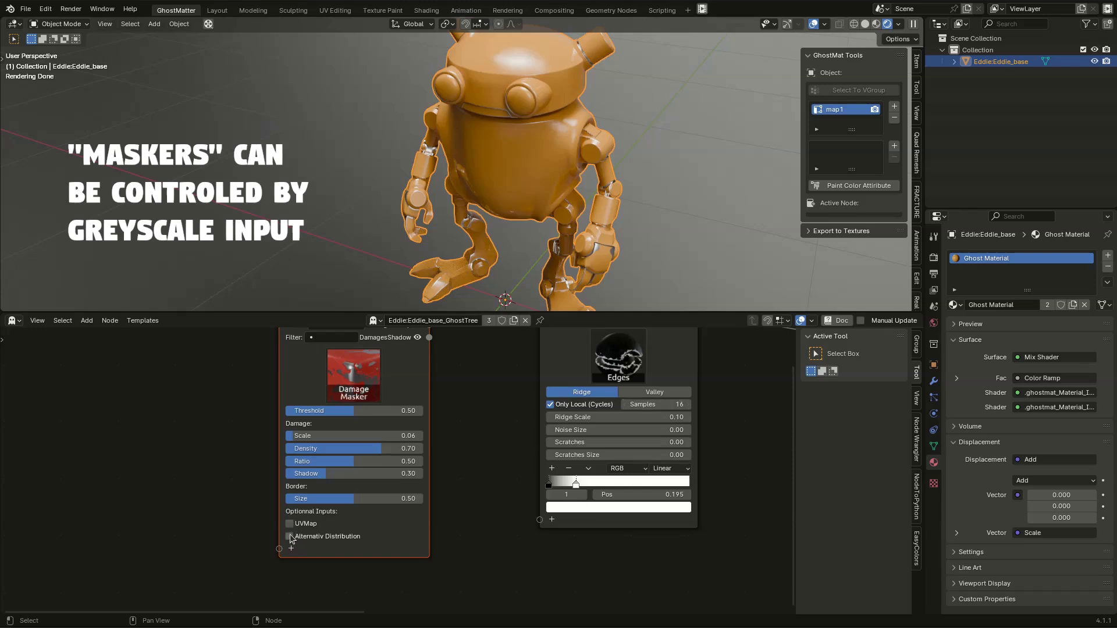
pyautogui.click(290, 536)
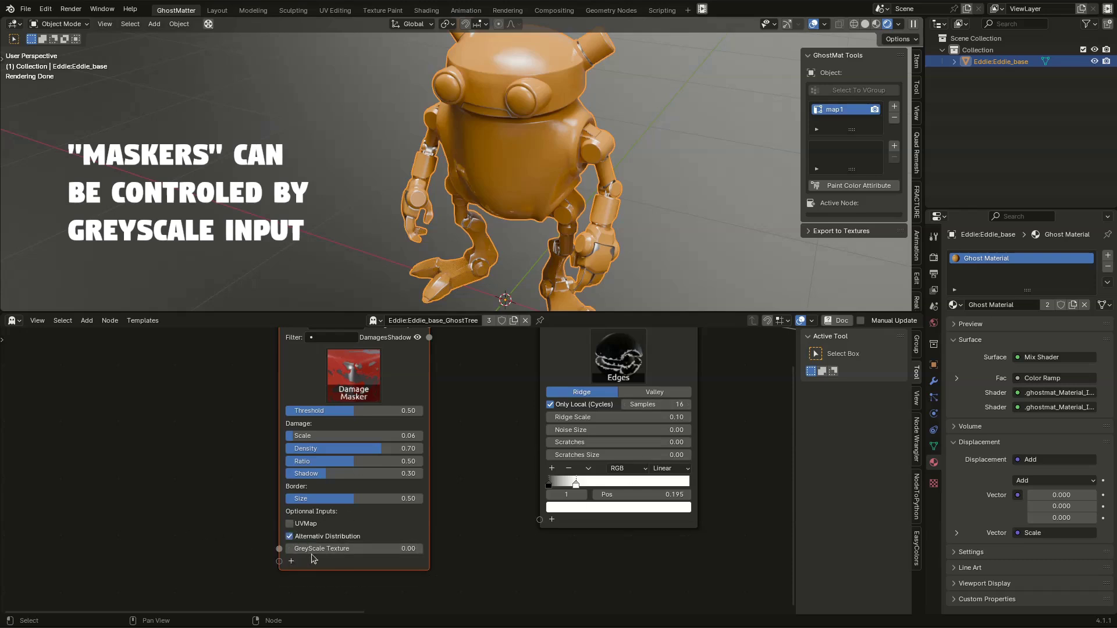
pyautogui.moveTo(473, 420); pyautogui.dragTo(455, 515, button='middle')
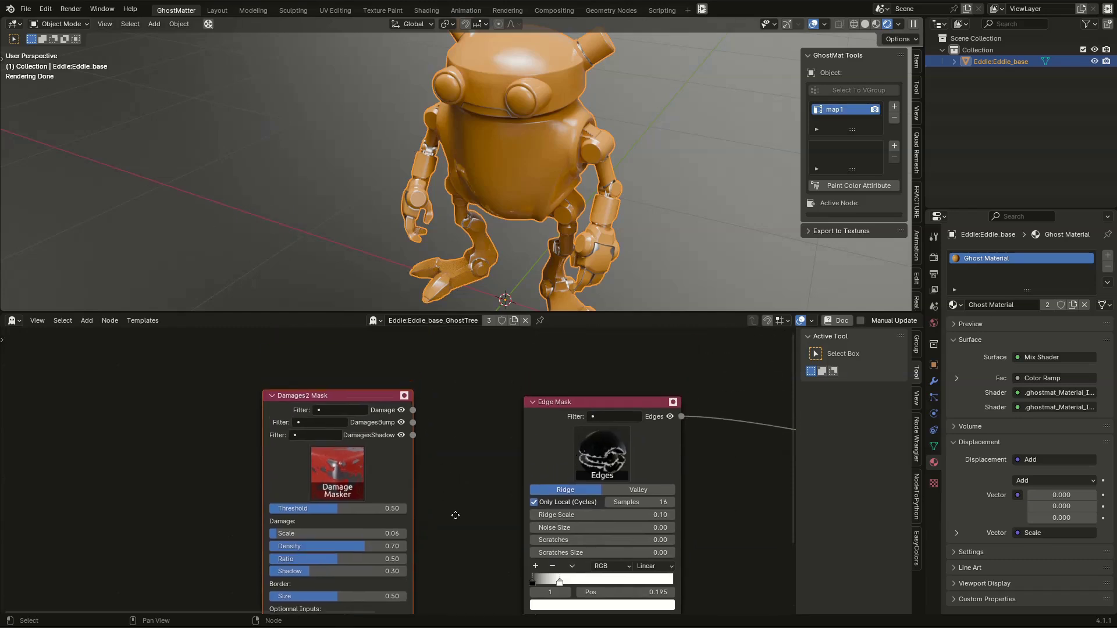
# Step: Preview the Damages2 Mask's Damage output on the robot and set its Threshold to 0.58
pyautogui.scroll(2, 440, 378)
pyautogui.click(388, 409)
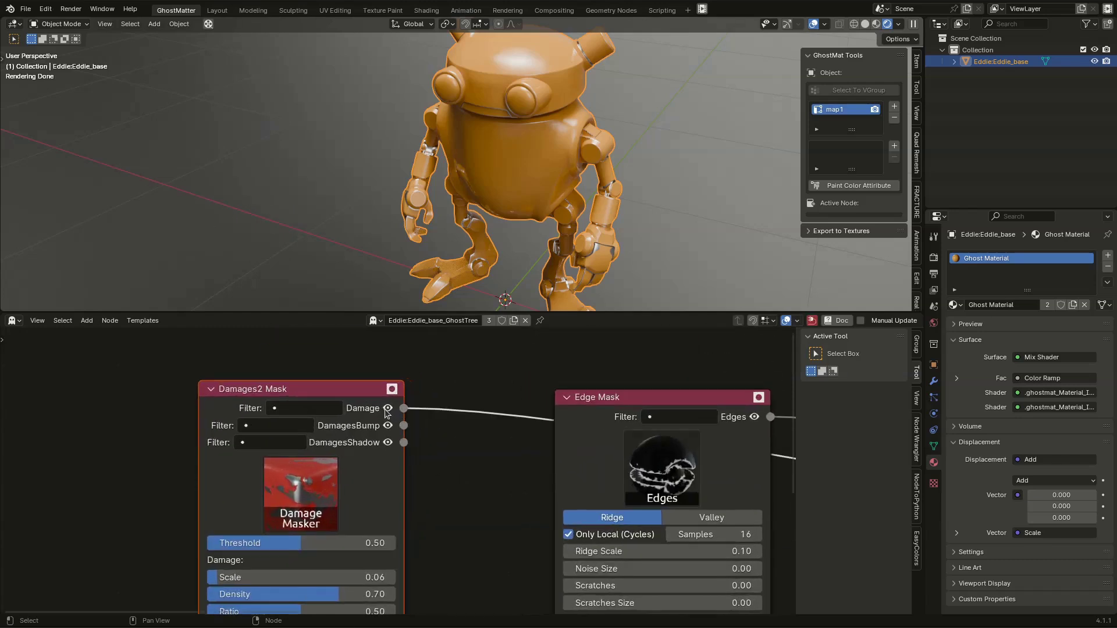
pyautogui.moveTo(325, 474); pyautogui.dragTo(439, 349, button='middle')
pyautogui.moveTo(415, 416); pyautogui.dragTo(429, 416)
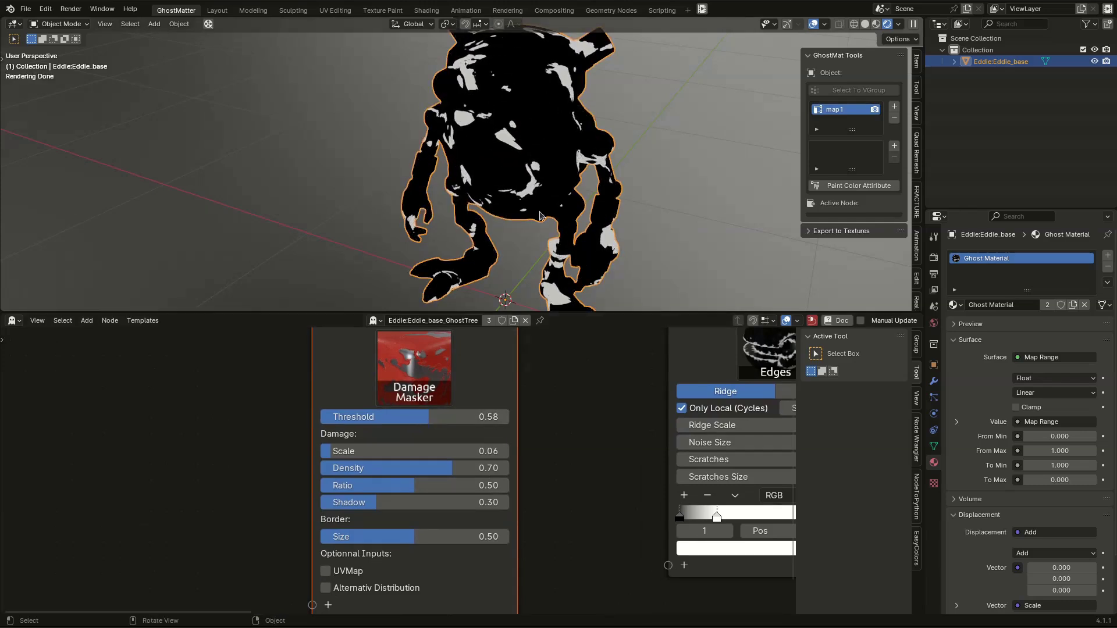
# Step: Connect the Damages2 Mask's Damage output to the mix input of Mix Materials, replacing the Edge Mask link
pyautogui.moveTo(524, 392); pyautogui.dragTo(212, 433, button='middle')
pyautogui.scroll(-6, 421, 412)
pyautogui.moveTo(188, 401); pyautogui.dragTo(695, 465)
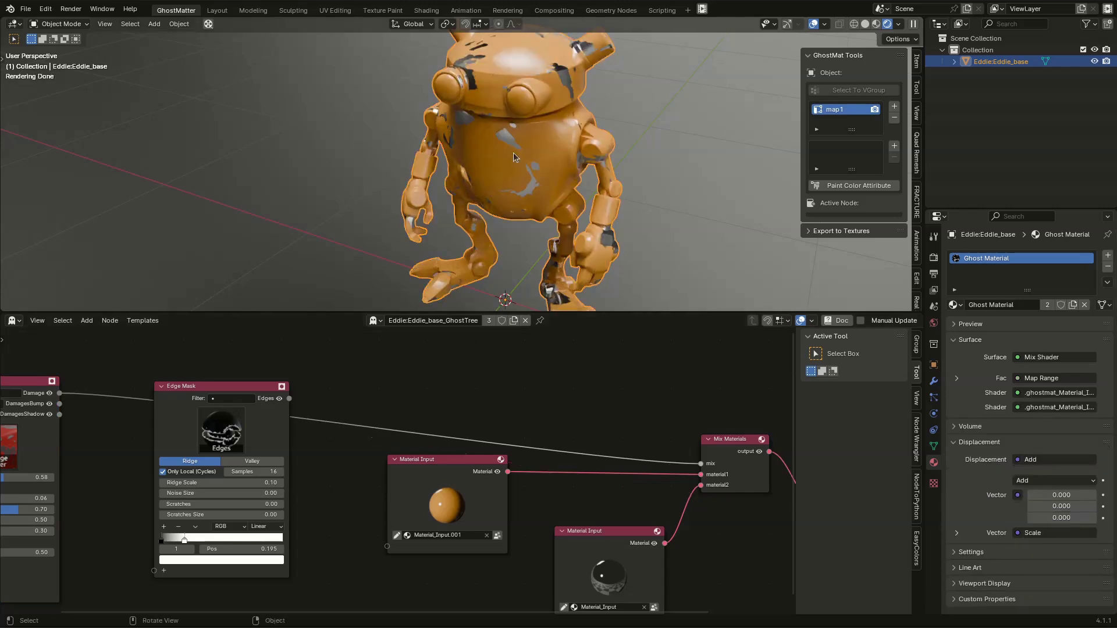
pyautogui.moveTo(513, 152); pyautogui.dragTo(490, 132, button='middle')
# Step: Connect DamagesBump to the GhostMat Output's Over Bump input and set Over Bump to about 0.21
pyautogui.moveTo(95, 456); pyautogui.dragTo(98, 368, button='middle')
pyautogui.scroll(-1, 88, 356)
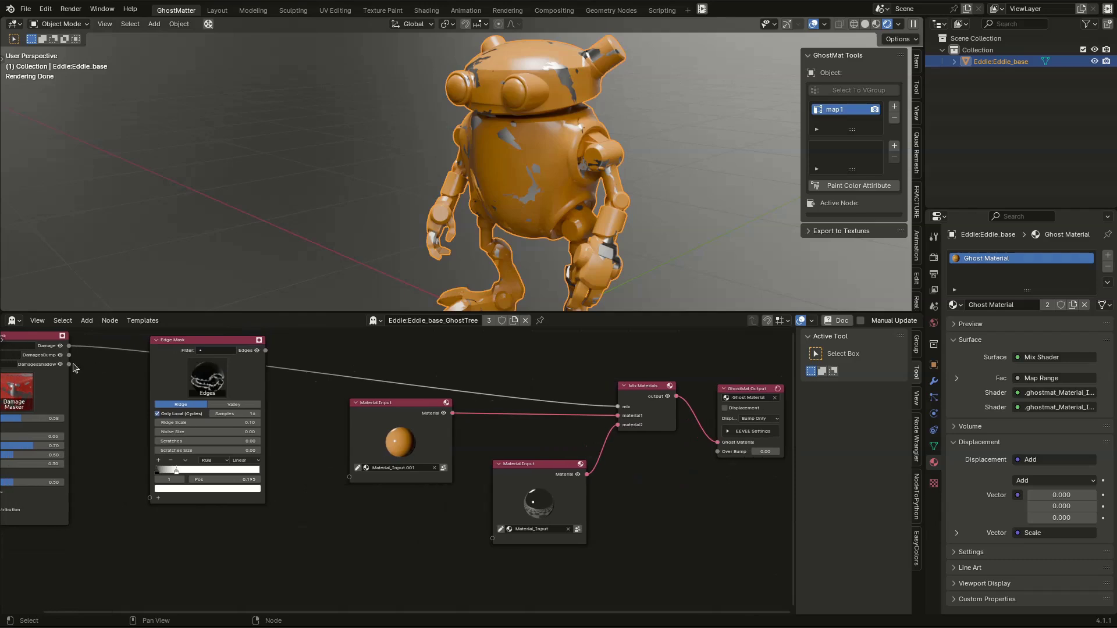
pyautogui.moveTo(69, 354); pyautogui.dragTo(717, 452)
pyautogui.moveTo(738, 462); pyautogui.dragTo(546, 473, button='middle')
pyautogui.scroll(6, 564, 465)
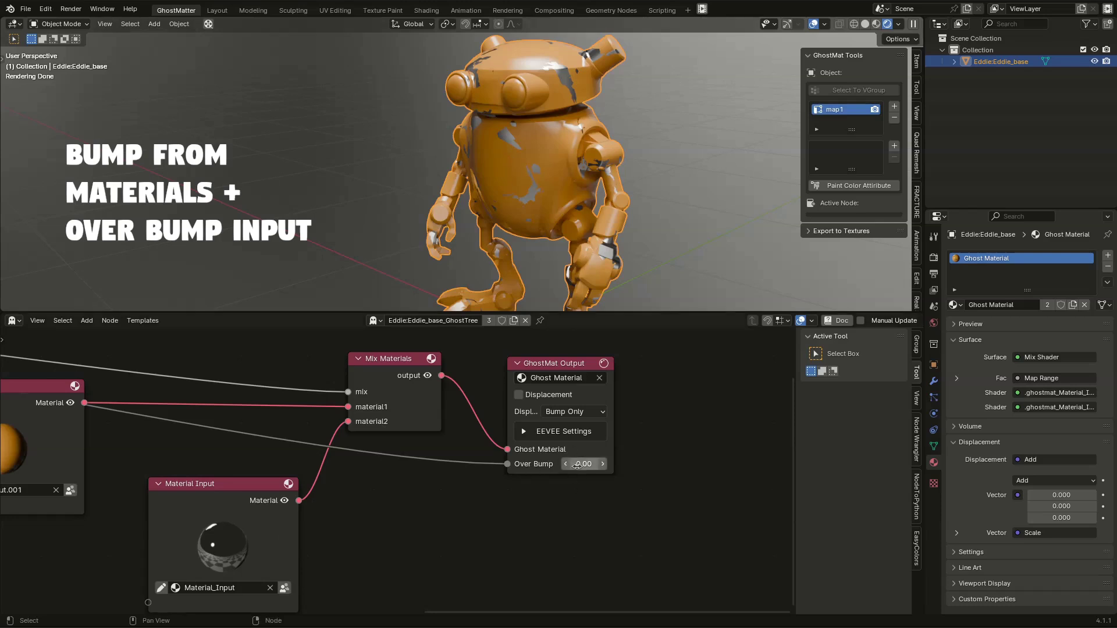
pyautogui.moveTo(584, 463); pyautogui.dragTo(597, 463)
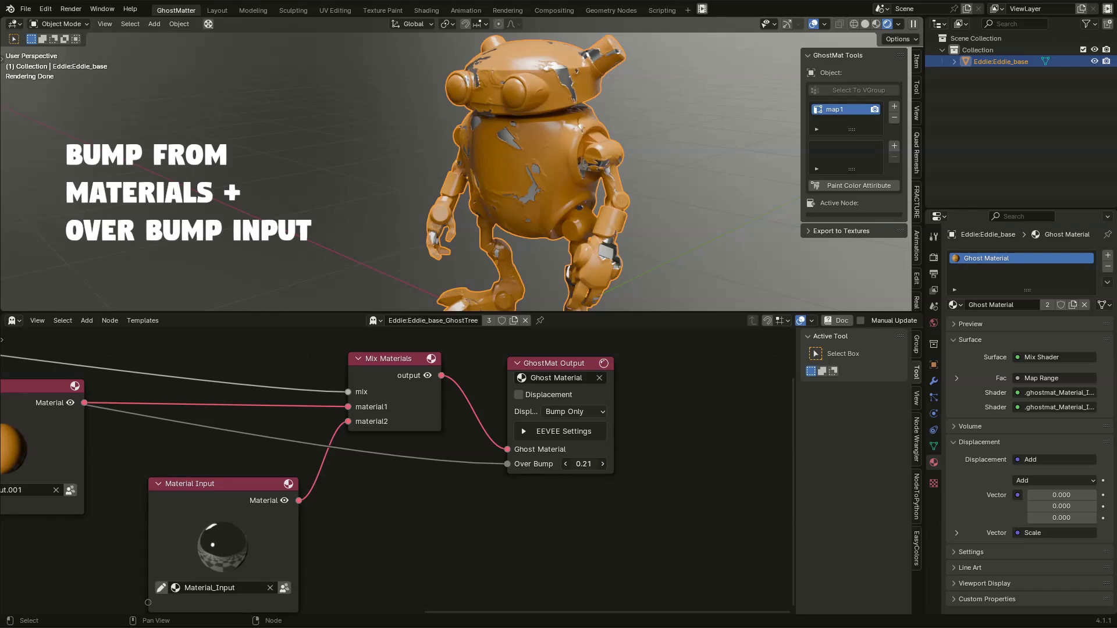
pyautogui.scroll(4, 533, 69)
pyautogui.moveTo(495, 109); pyautogui.dragTo(560, 171, button='middle')
pyautogui.scroll(-3, 560, 171)
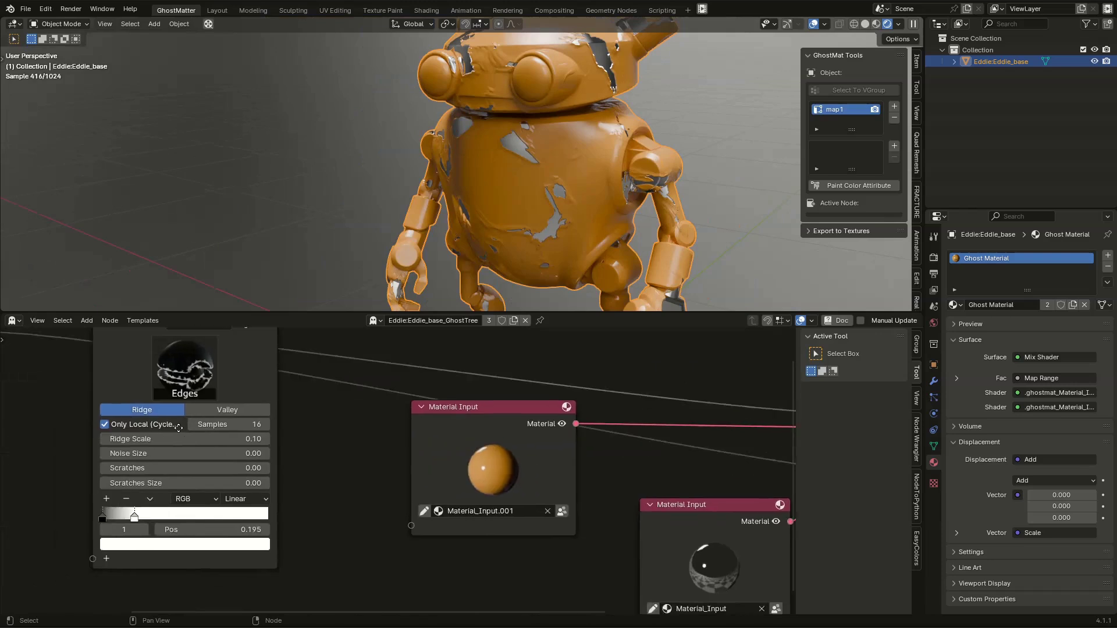
# Step: Set the Damages2 Mask's damage Density to 0.76 and Scale to 0.33 for smaller, denser paint chips
pyautogui.moveTo(178, 428); pyautogui.dragTo(424, 435, button='middle')
pyautogui.moveTo(248, 482); pyautogui.dragTo(424, 501, button='middle')
pyautogui.scroll(4, 374, 474)
pyautogui.moveTo(299, 517); pyautogui.dragTo(326, 517)
pyautogui.moveTo(228, 493); pyautogui.dragTo(286, 493)
pyautogui.moveTo(295, 453)
pyautogui.mouseDown()
pyautogui.moveTo(312, 454)
pyautogui.moveTo(295, 453)
pyautogui.mouseUp()
pyautogui.moveTo(535, 145); pyautogui.dragTo(506, 51, button='middle')
pyautogui.moveTo(577, 175); pyautogui.dragTo(514, 178, button='middle')
pyautogui.scroll(-2, 512, 166)
pyautogui.scroll(2, 596, 164)
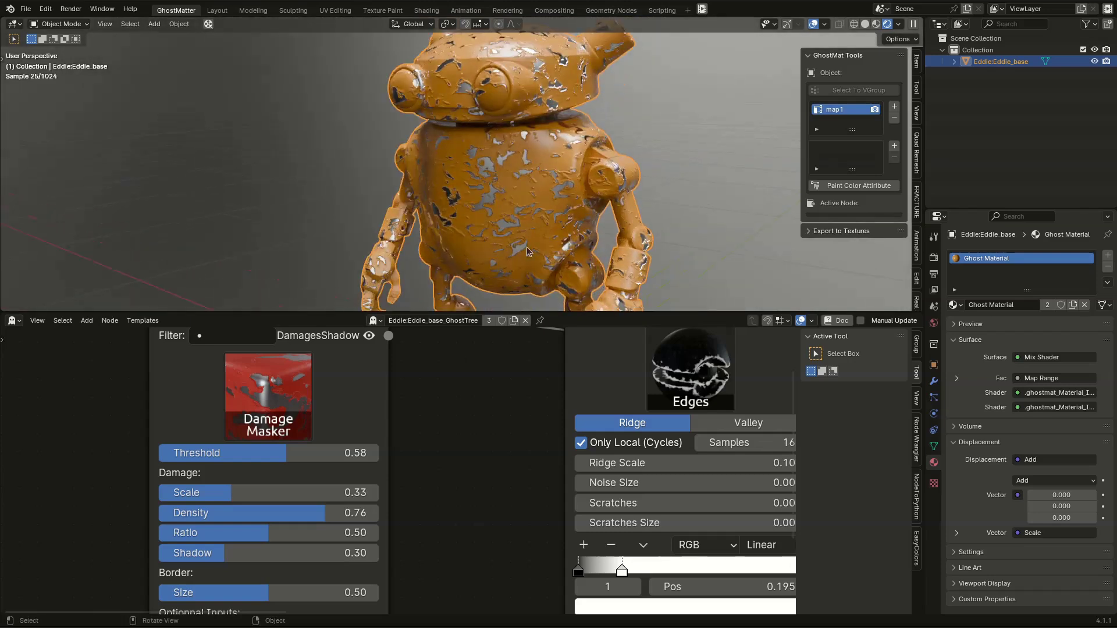
# Step: Move the Edge Mask node ahead of the Damages2 Mask and preview its Edges output on the robot
pyautogui.scroll(-1, 471, 424)
pyautogui.moveTo(476, 427); pyautogui.dragTo(463, 443, button='middle')
pyautogui.scroll(-1, 463, 443)
pyautogui.scroll(-2, 440, 449)
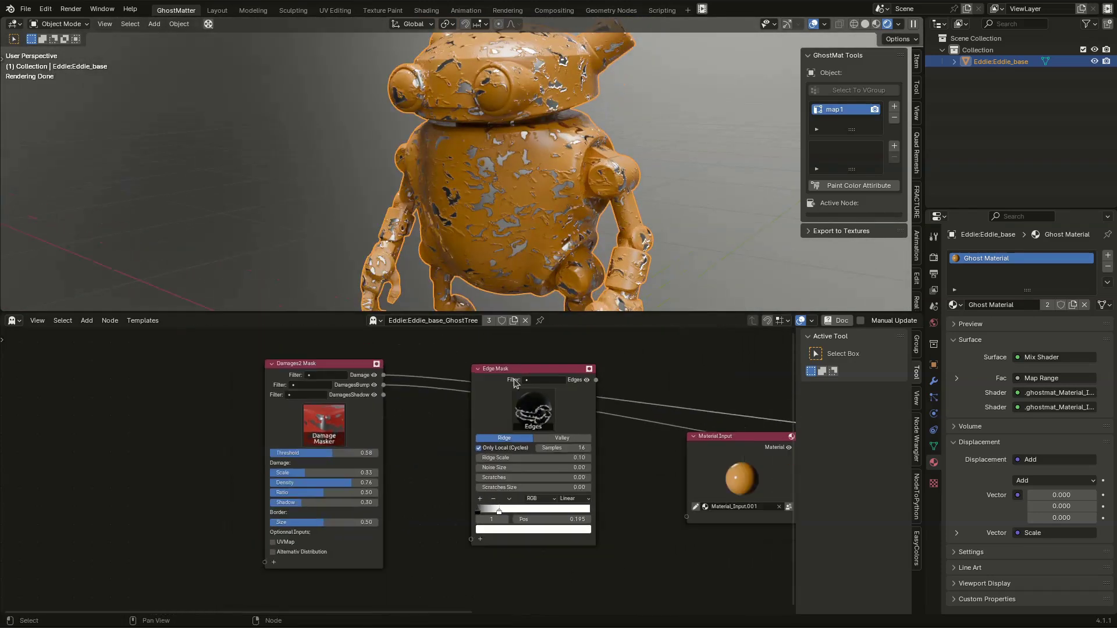
pyautogui.moveTo(519, 370); pyautogui.dragTo(98, 398)
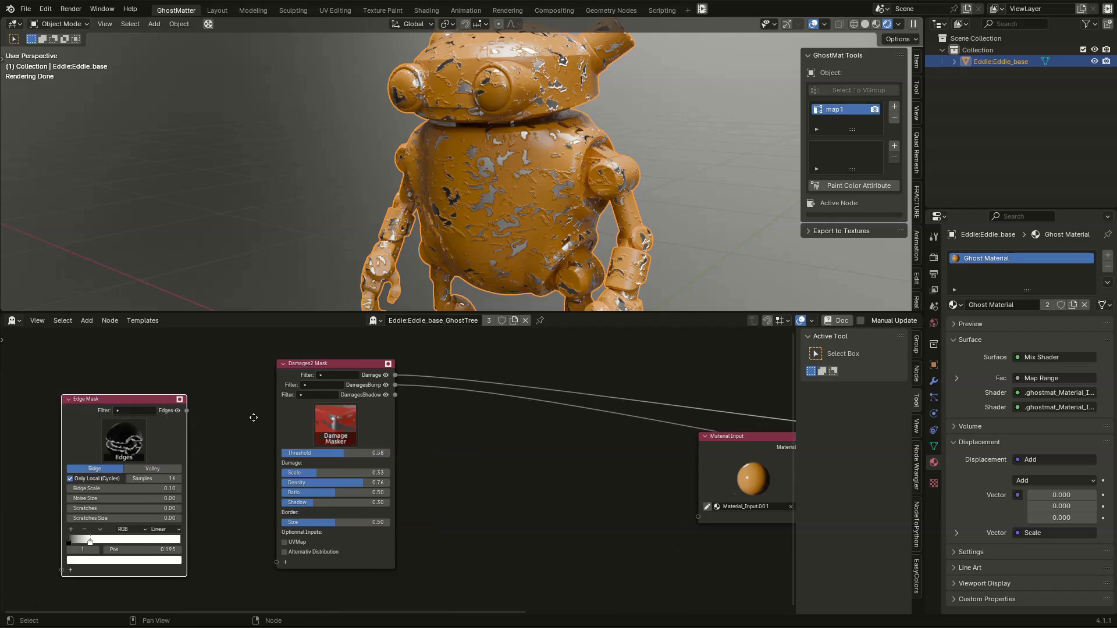
pyautogui.moveTo(215, 420); pyautogui.dragTo(316, 384, button='middle')
pyautogui.scroll(1, 314, 384)
pyautogui.click(275, 368)
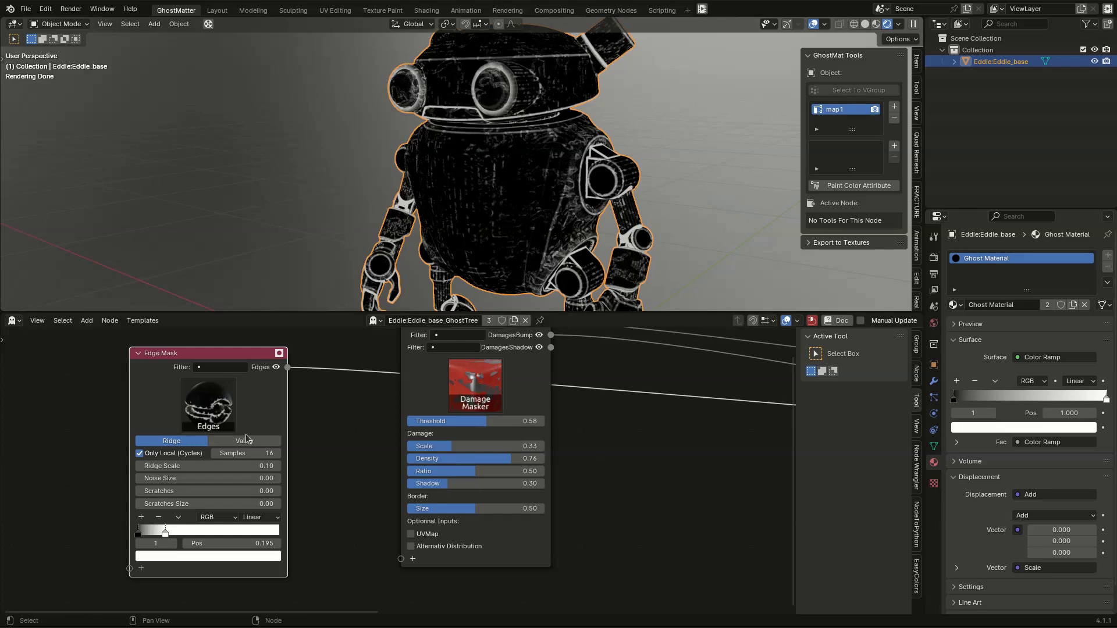
pyautogui.moveTo(306, 389); pyautogui.dragTo(324, 385, button='middle')
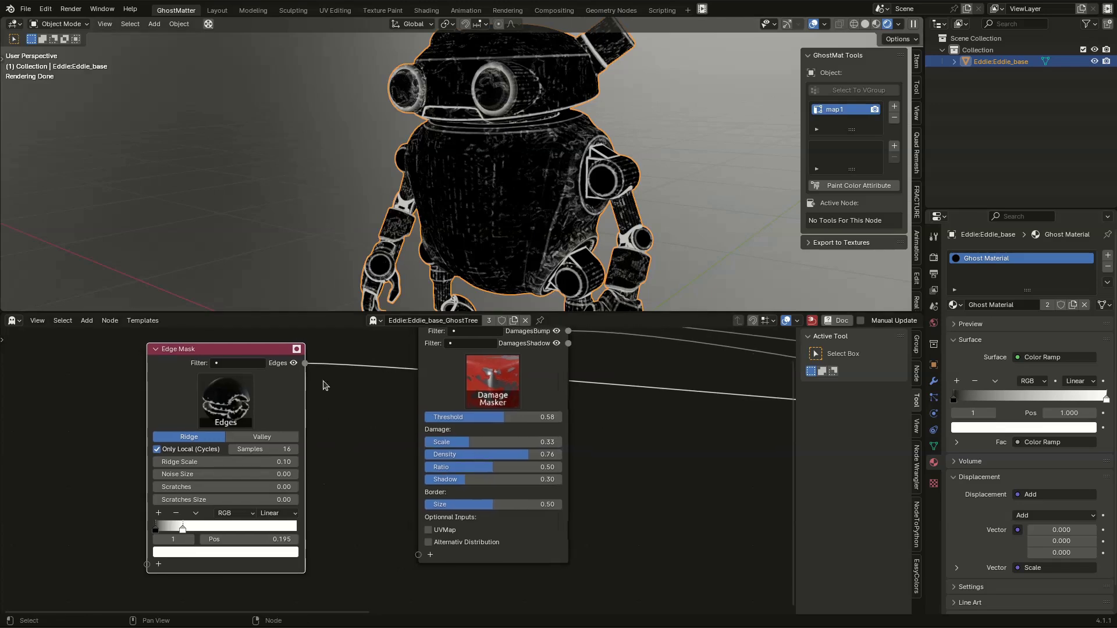
# Step: Feed the Edge Mask's Edges into the Damages2 Mask's GreyScale Texture through Alternativ Distribution, and preview the Damage output
pyautogui.click(429, 543)
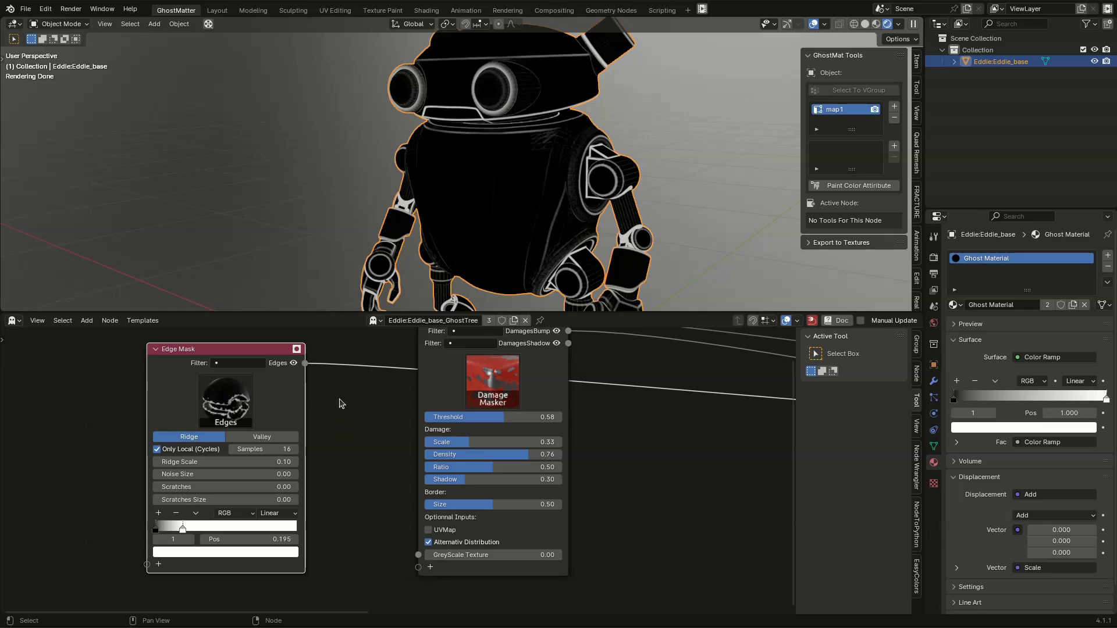
pyautogui.click(305, 366)
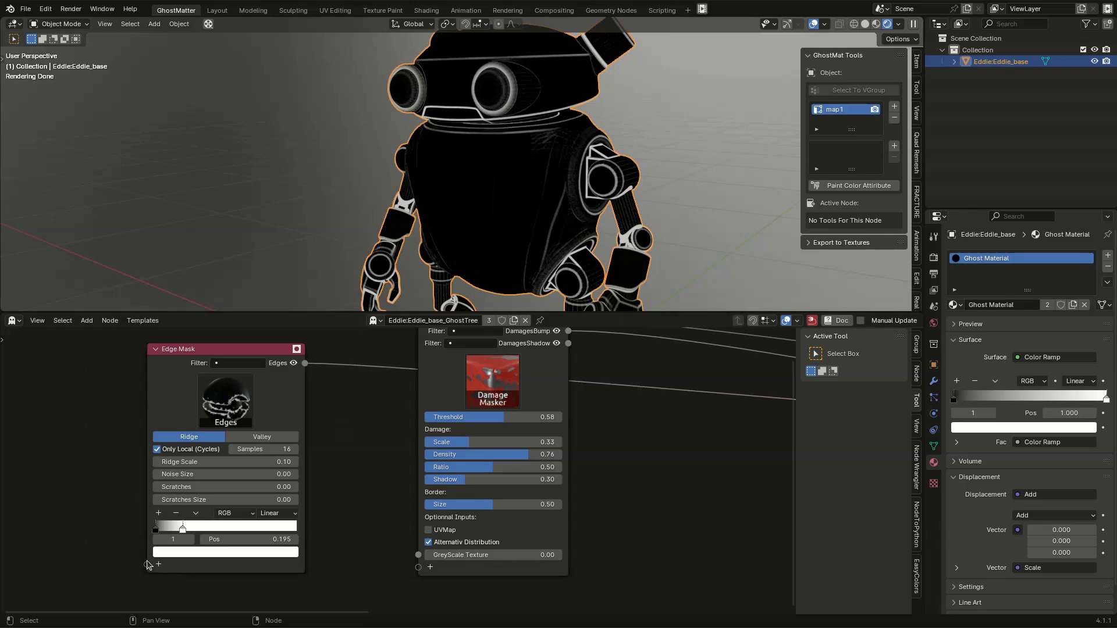
pyautogui.moveTo(304, 363); pyautogui.dragTo(418, 555)
pyautogui.moveTo(629, 410); pyautogui.dragTo(623, 471, button='middle')
pyautogui.click(548, 381)
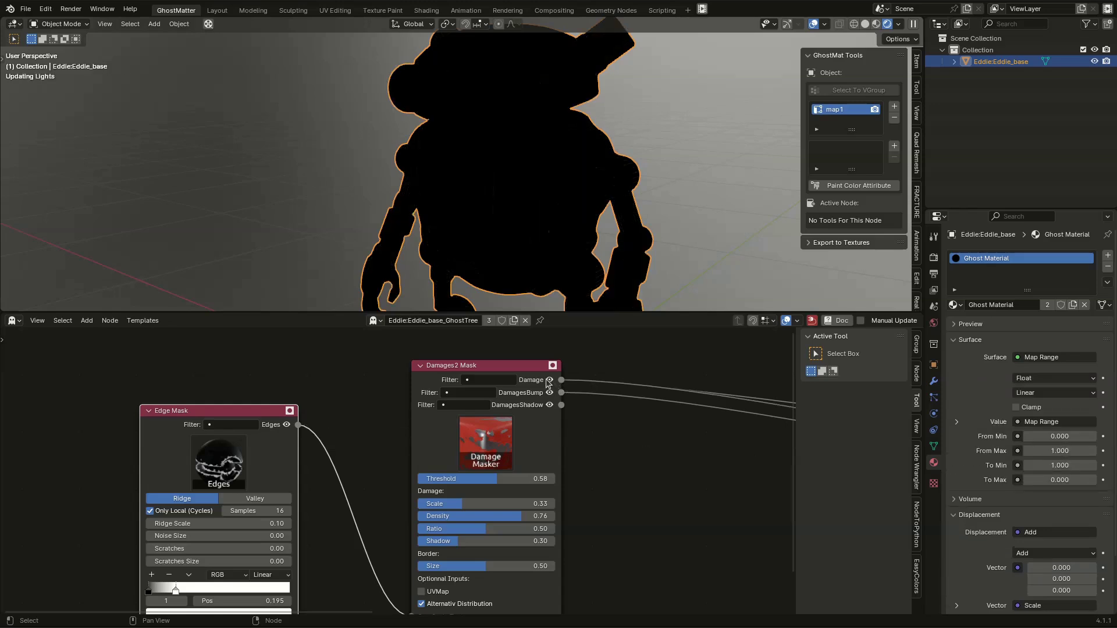
# Step: Widen the Edge Mask by setting its ramp's white stop position to 0.249 and Ridge Scale to 0.34
pyautogui.moveTo(290, 436); pyautogui.dragTo(403, 364, button='middle')
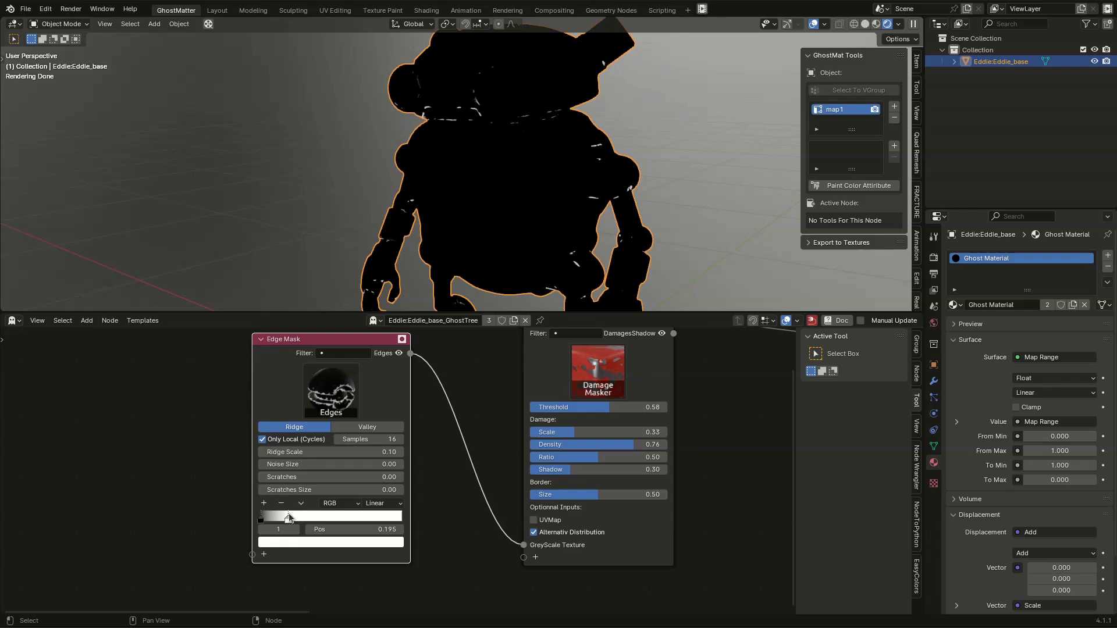
pyautogui.moveTo(514, 443); pyautogui.dragTo(502, 484, button='middle')
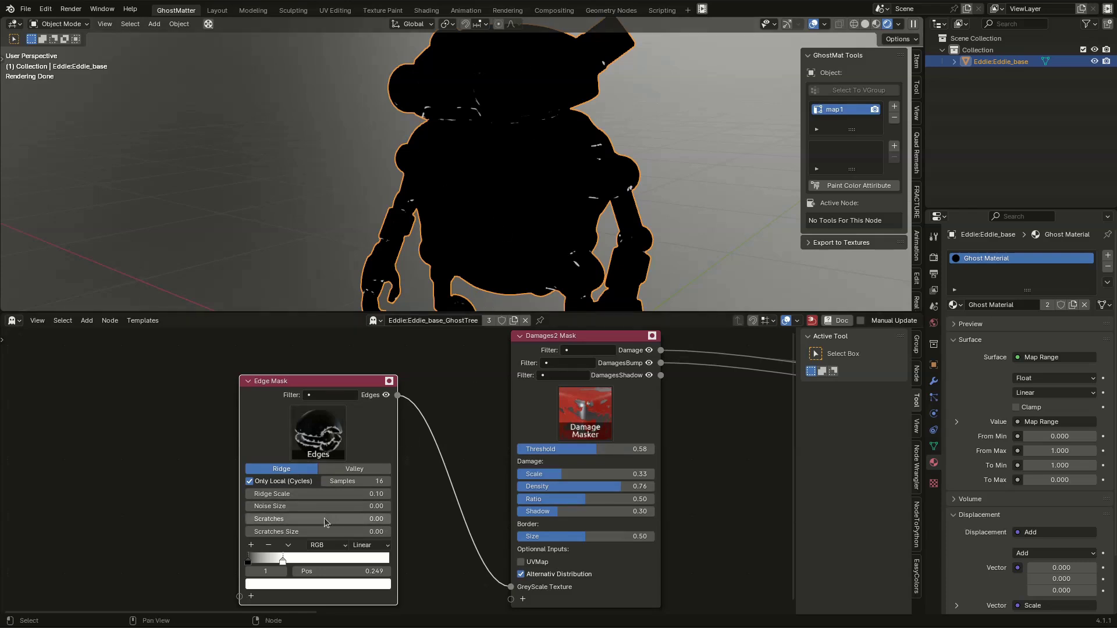
pyautogui.moveTo(330, 492); pyautogui.dragTo(373, 492)
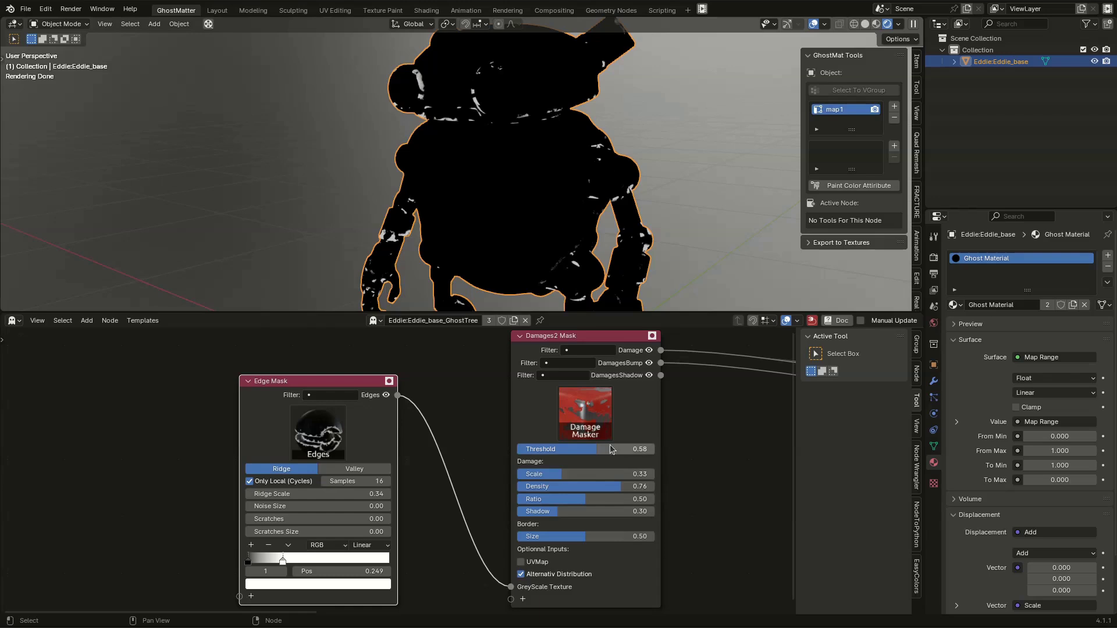
# Step: Set the Damages2 Mask's Threshold to 0.67, Scale to 0.43 and Density to 0.67, and leave the mask preview
pyautogui.moveTo(596, 449); pyautogui.dragTo(593, 473)
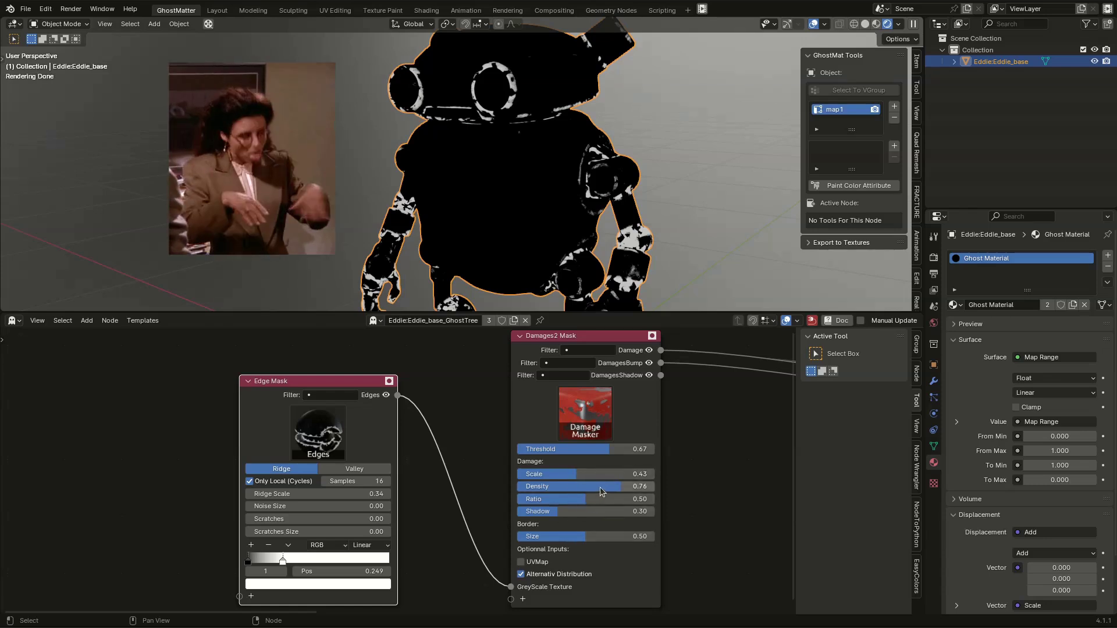
pyautogui.moveTo(600, 487)
pyautogui.mouseDown()
pyautogui.moveTo(579, 487)
pyautogui.moveTo(609, 487)
pyautogui.mouseUp()
pyautogui.scroll(-2, 428, 436)
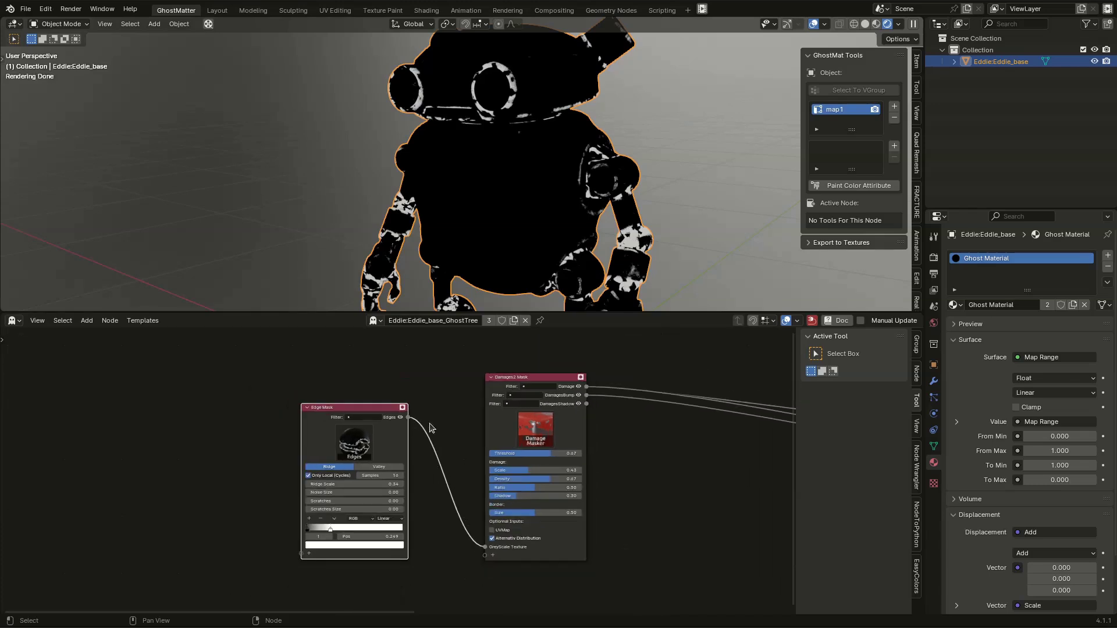
pyautogui.press('Escape')
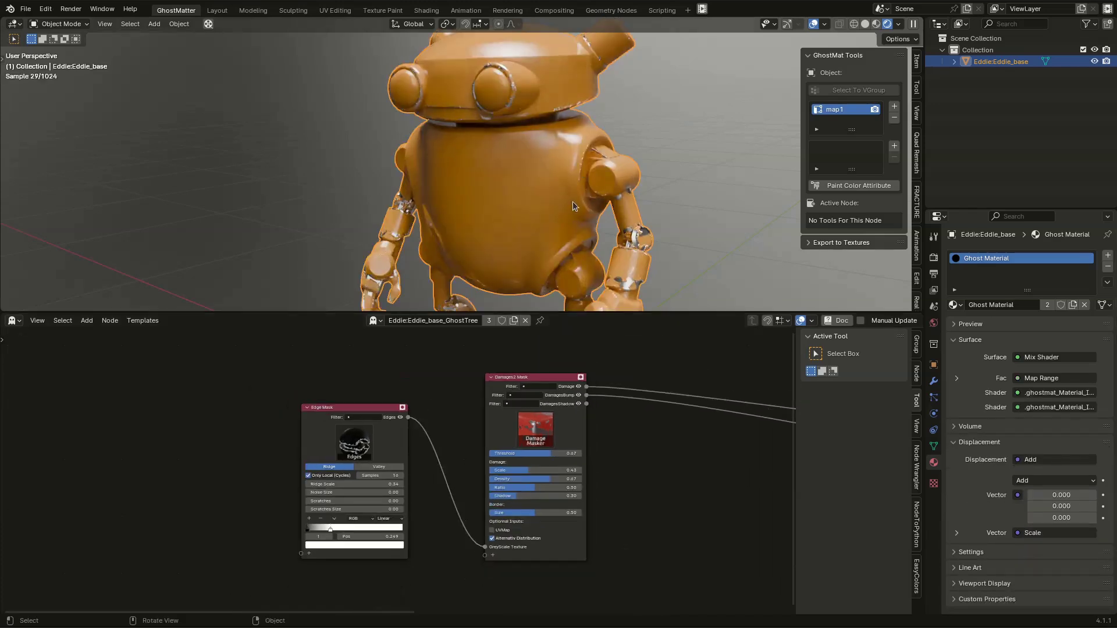
# Step: Examine the edge-driven paint damage on the robot's arms and joints up close and from a distance
pyautogui.scroll(8, 571, 201)
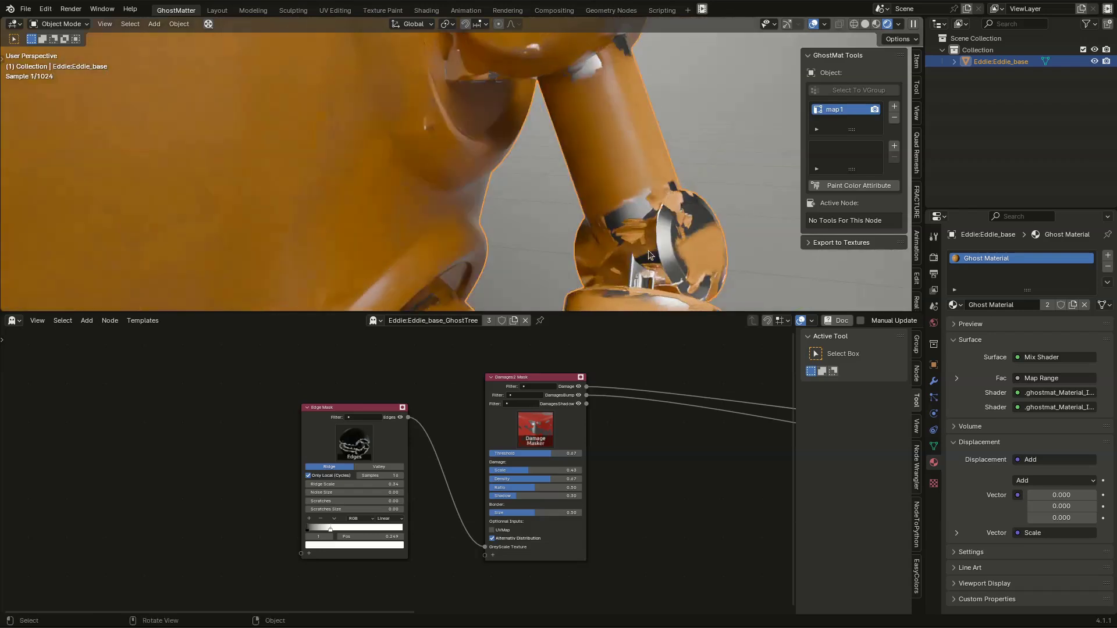
pyautogui.scroll(-5, 636, 228)
pyautogui.moveTo(636, 228); pyautogui.dragTo(445, 109, button='middle')
pyautogui.keyDown('shift'); pyautogui.moveTo(611, 116); pyautogui.dragTo(521, 121, button='middle'); pyautogui.keyUp('shift')
pyautogui.moveTo(249, 212); pyautogui.dragTo(480, 264, button='middle')
pyautogui.moveTo(492, 215); pyautogui.dragTo(476, 121, button='middle')
pyautogui.scroll(-4, 500, 137)
pyautogui.moveTo(526, 153); pyautogui.dragTo(579, 199, button='middle')
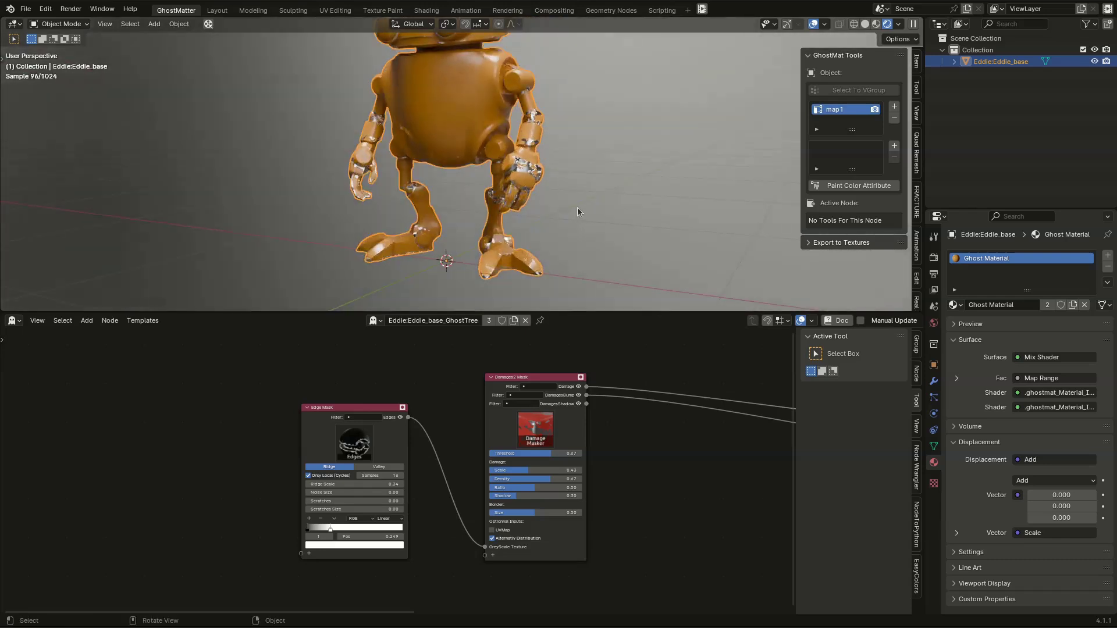
# Step: Duplicate the Edge Mask, place the copy on its input side, and change the copy to an Oxidation Mask
pyautogui.moveTo(276, 421); pyautogui.dragTo(452, 375, button='middle')
pyautogui.scroll(3, 431, 395)
pyautogui.moveTo(397, 402); pyautogui.dragTo(398, 406, button='middle')
pyautogui.moveTo(522, 138); pyautogui.dragTo(501, 192, button='middle')
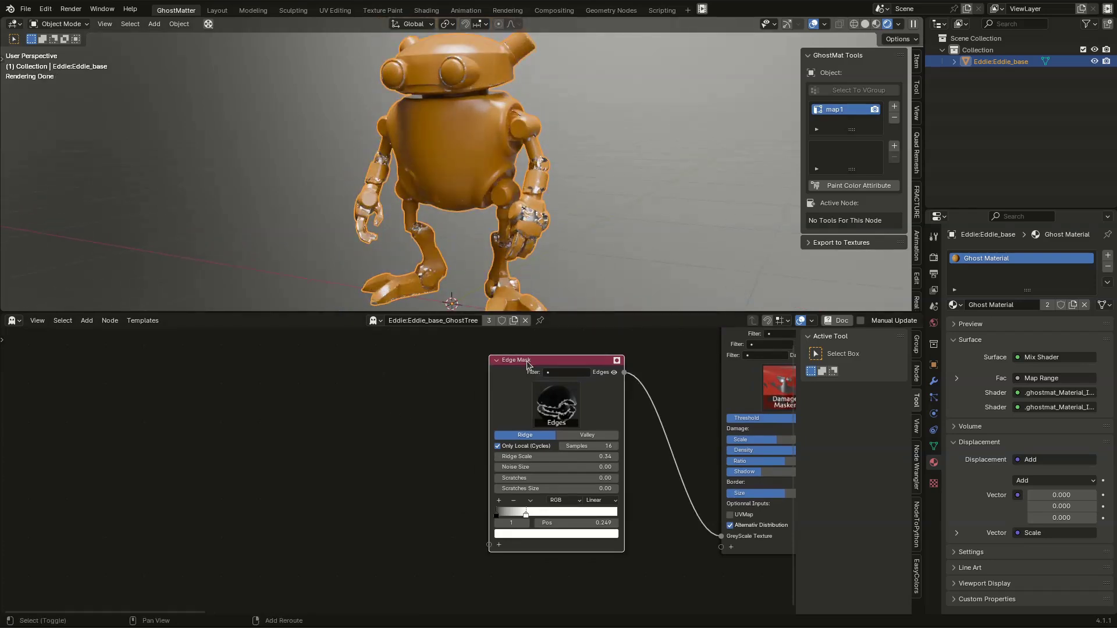
pyautogui.hotkey('shift', 'd')
pyautogui.click(277, 399)
pyautogui.click(280, 409)
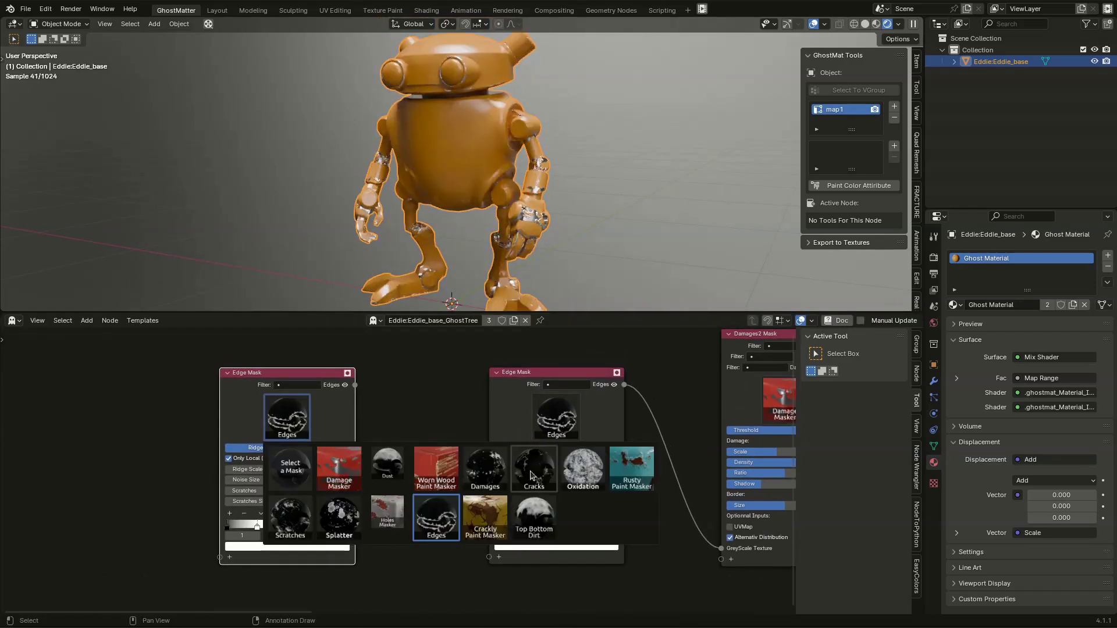
pyautogui.click(576, 481)
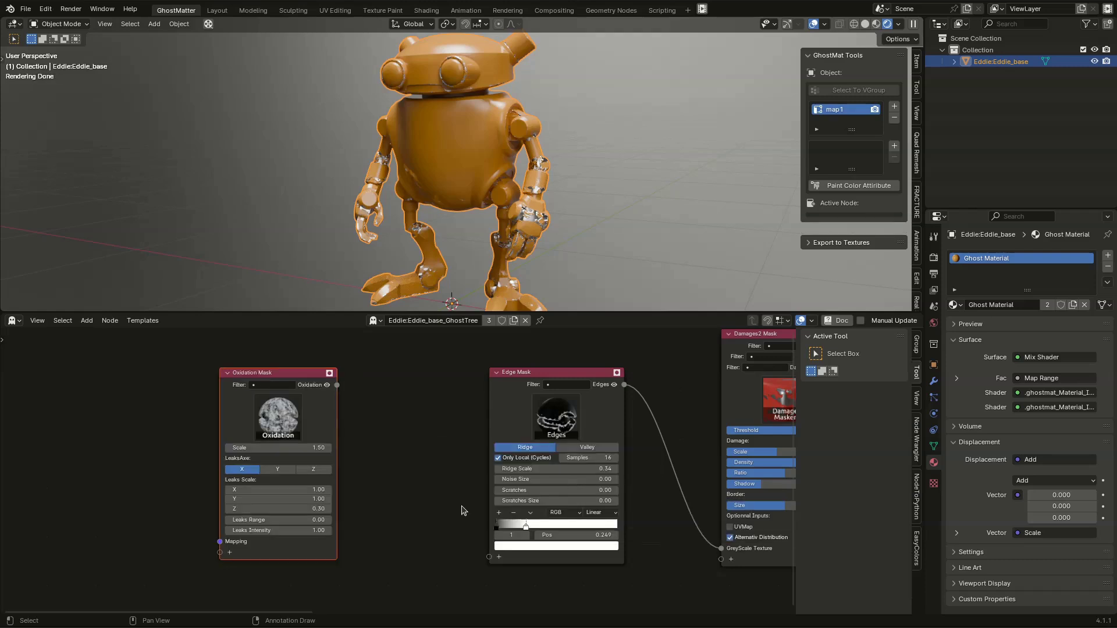
# Step: Preview the Oxidation Mask's Oxidation output on the robot
pyautogui.click(326, 386)
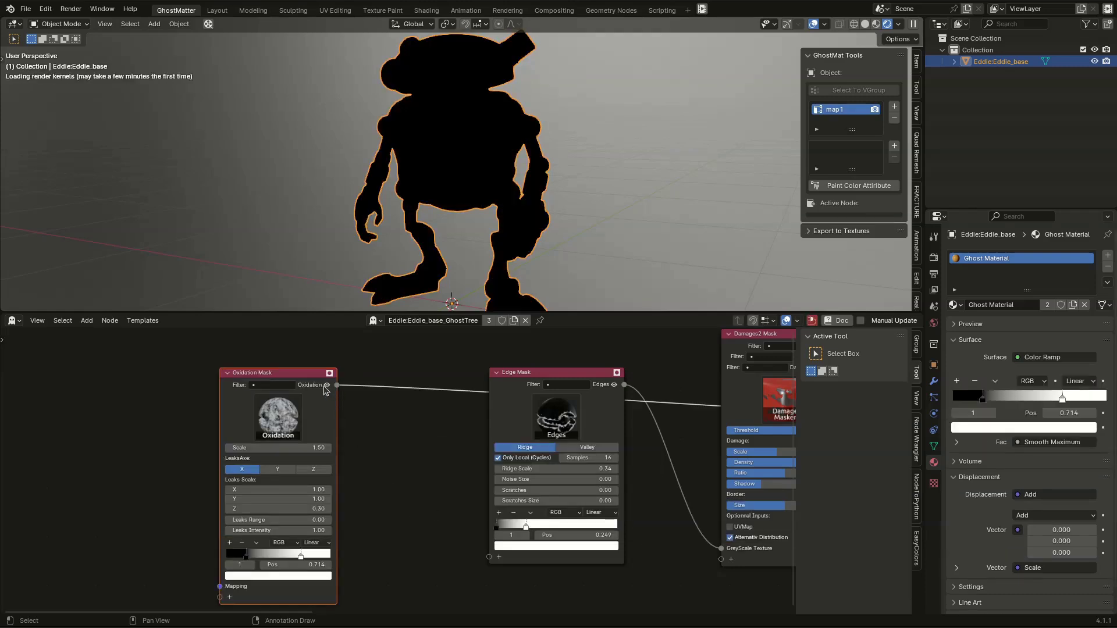
pyautogui.moveTo(372, 422); pyautogui.dragTo(441, 392, button='middle')
pyautogui.scroll(2, 451, 165)
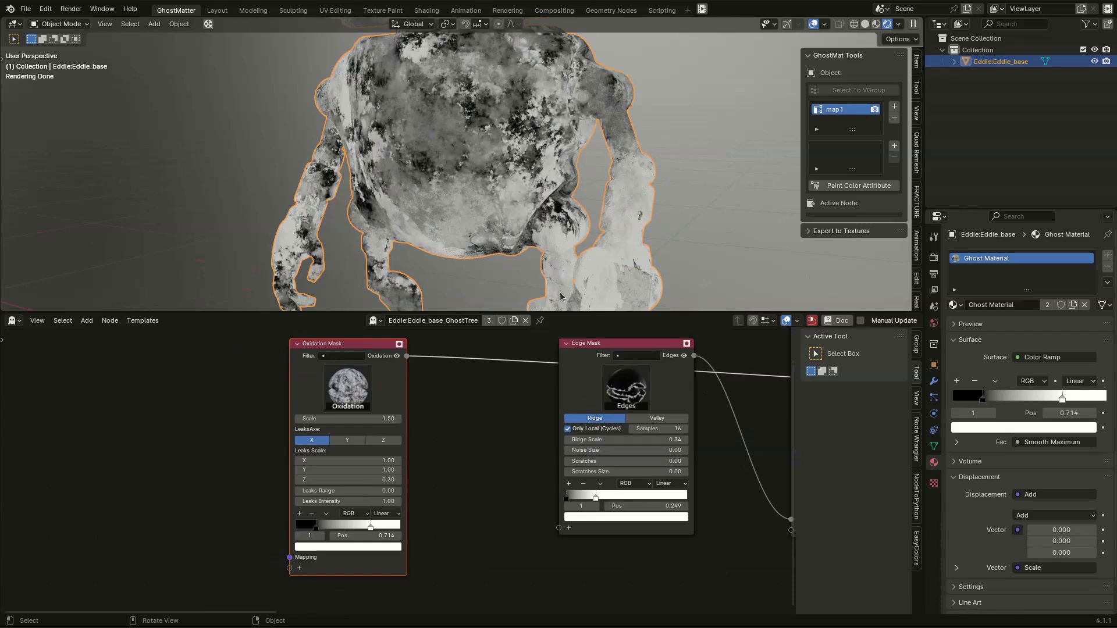
pyautogui.scroll(2, 411, 433)
pyautogui.scroll(-3, 481, 483)
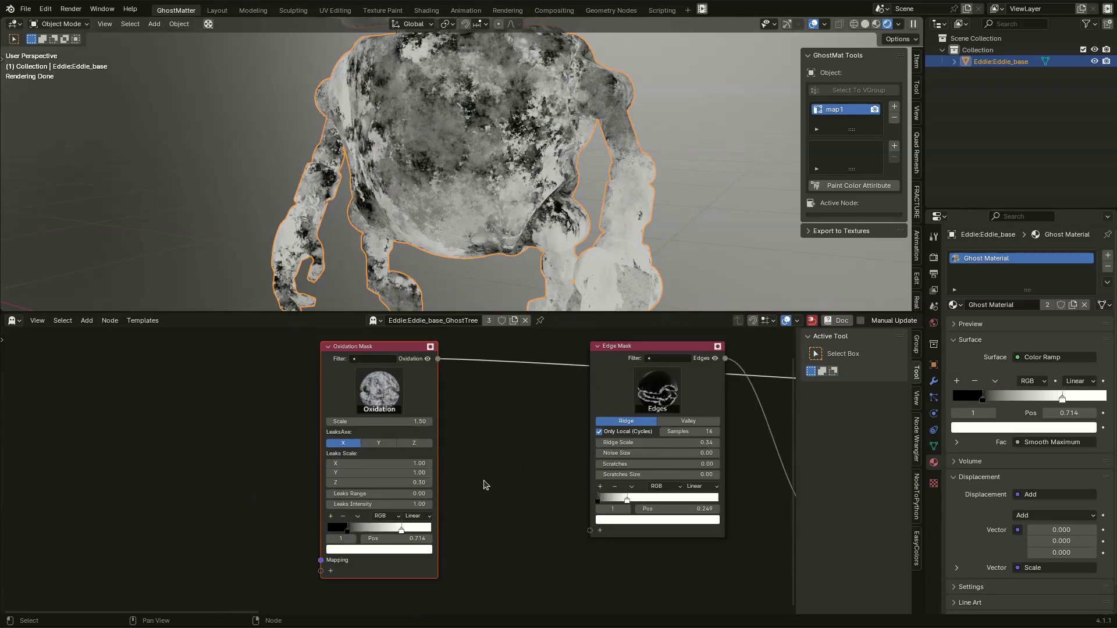
# Step: Feed the Oxidation Mask's output into the Edge Mask as a mix input and set its blending mode to Screen
pyautogui.moveTo(489, 442); pyautogui.dragTo(385, 447, button='middle')
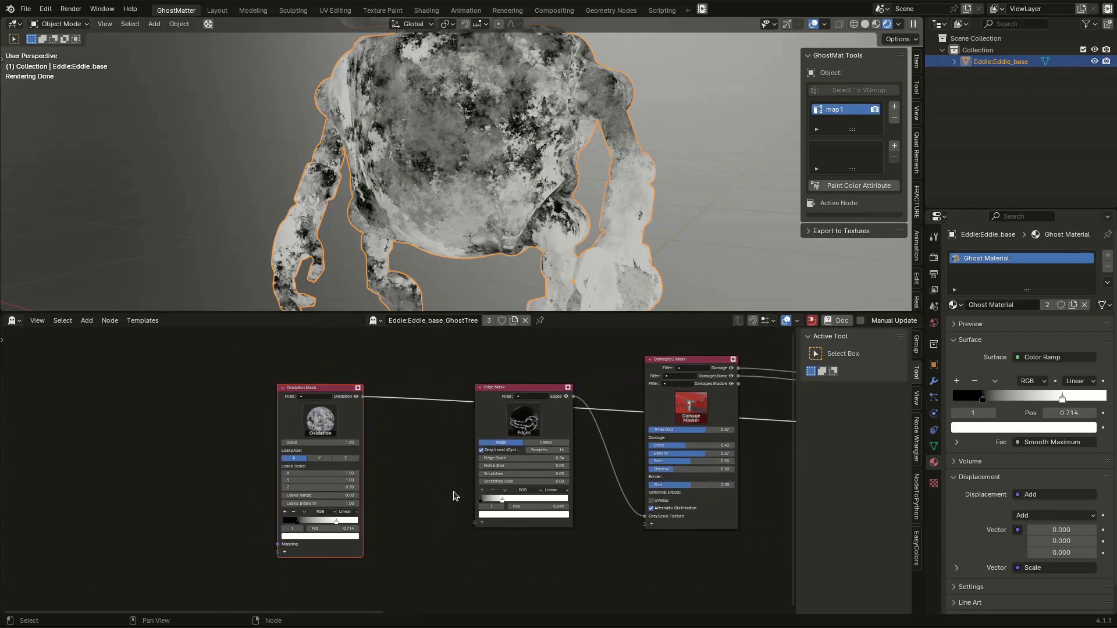
pyautogui.scroll(2, 453, 494)
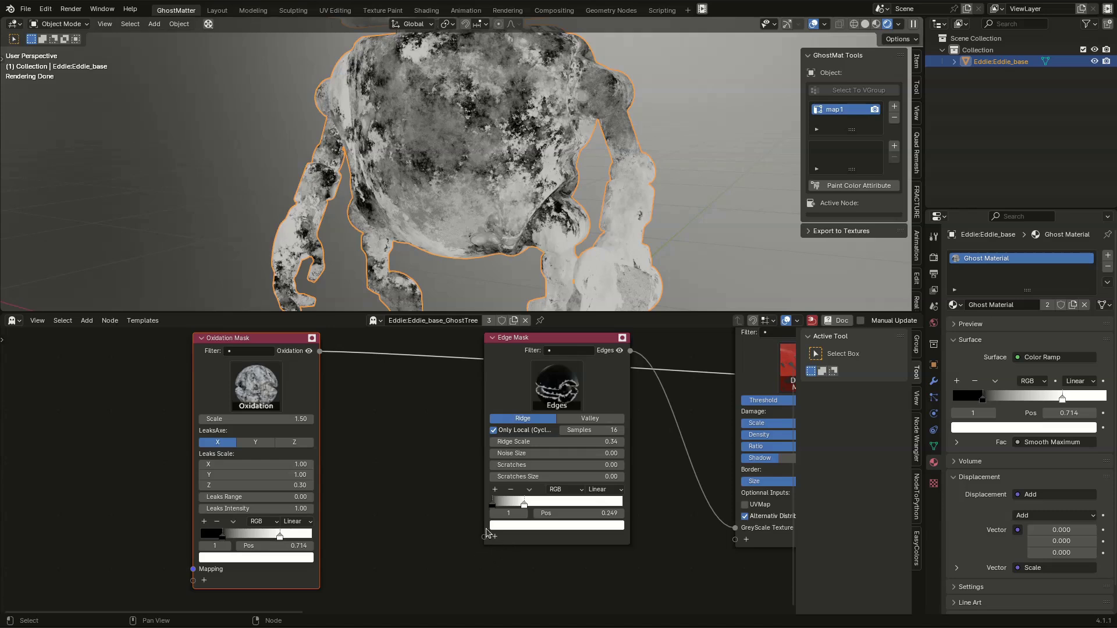
pyautogui.moveTo(385, 491); pyautogui.dragTo(484, 537)
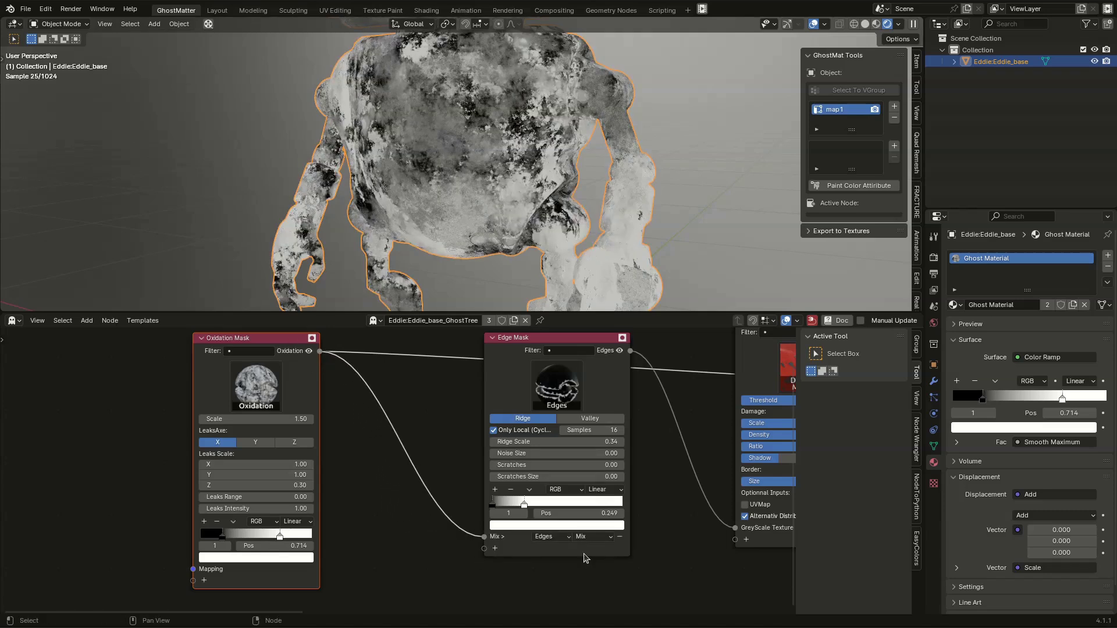
pyautogui.scroll(3, 586, 558)
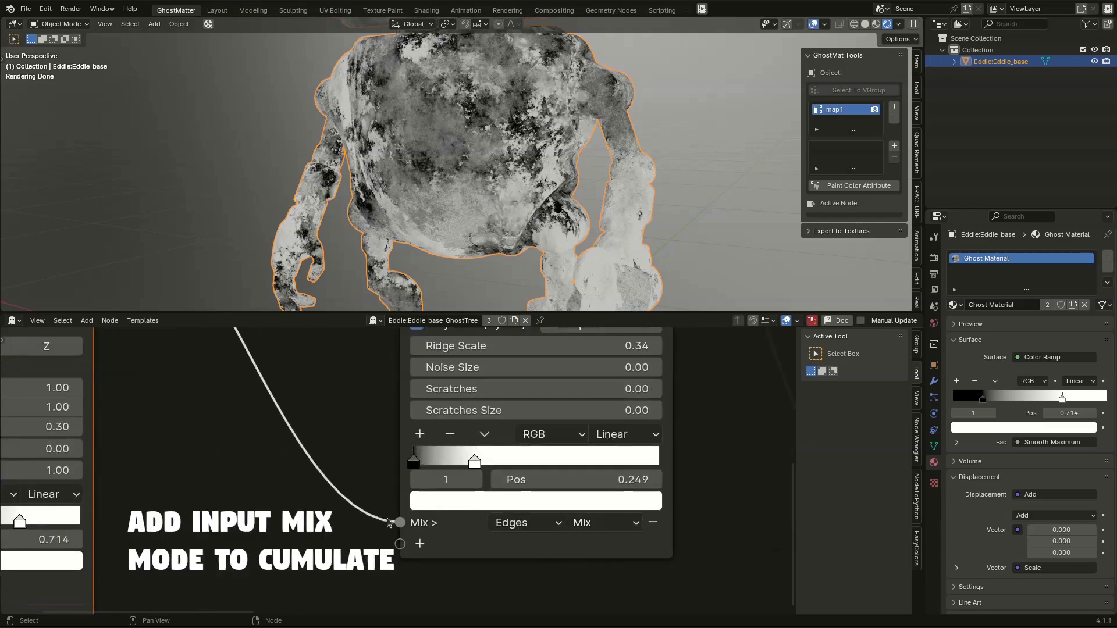
pyautogui.click(605, 522)
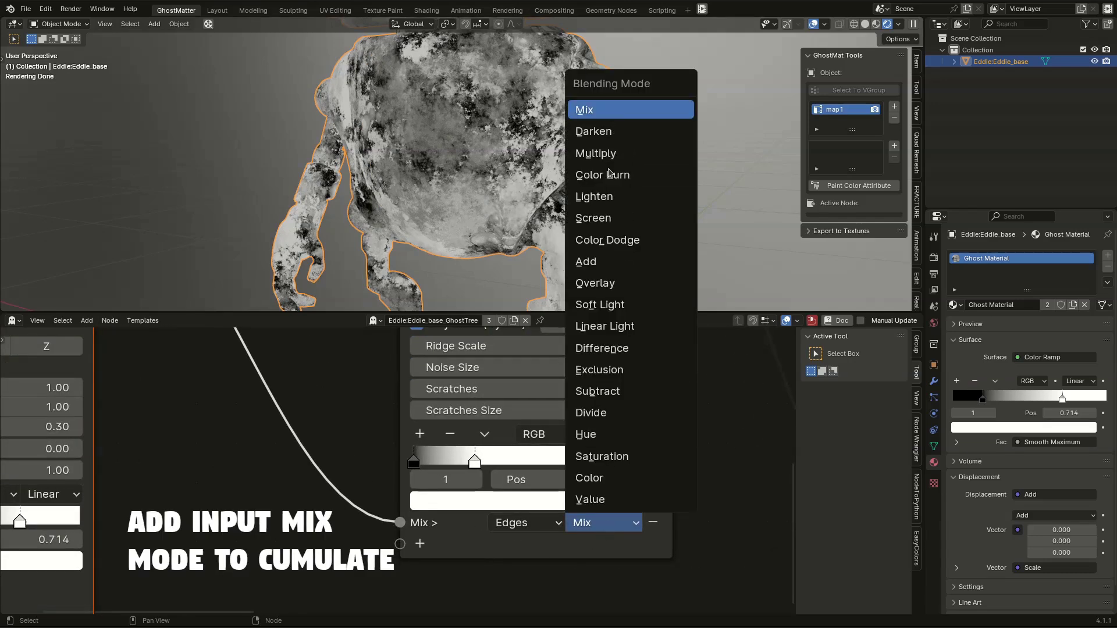
pyautogui.click(605, 219)
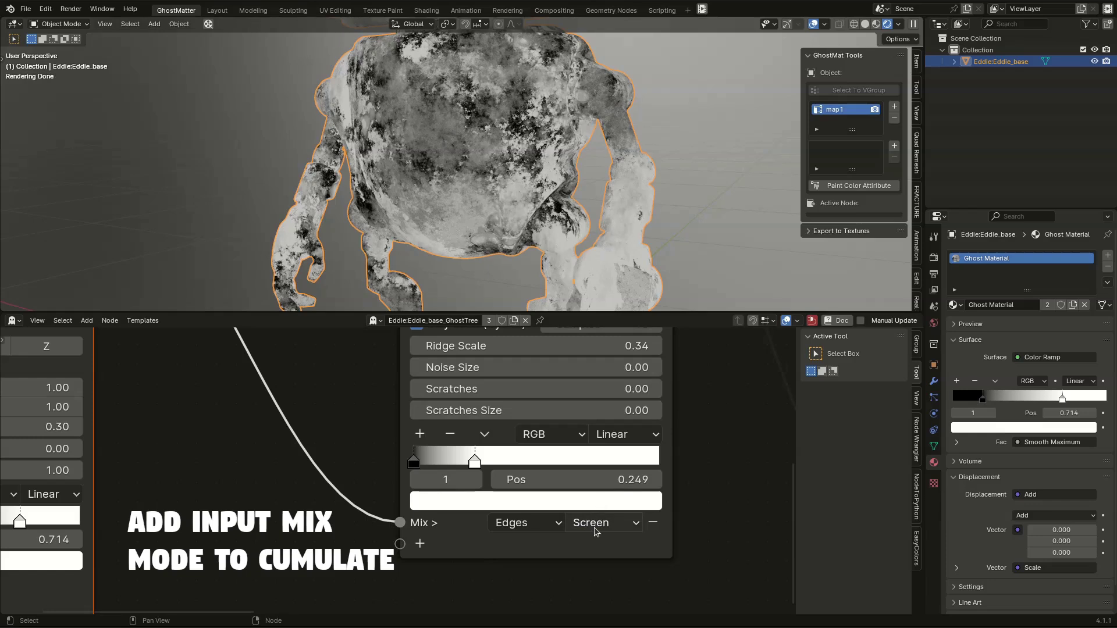
# Step: Preview the Edge Mask's Edges output with the oxidation mixed in
pyautogui.scroll(-3, 489, 526)
pyautogui.moveTo(430, 384); pyautogui.dragTo(406, 447, button='middle')
pyautogui.click(224, 387)
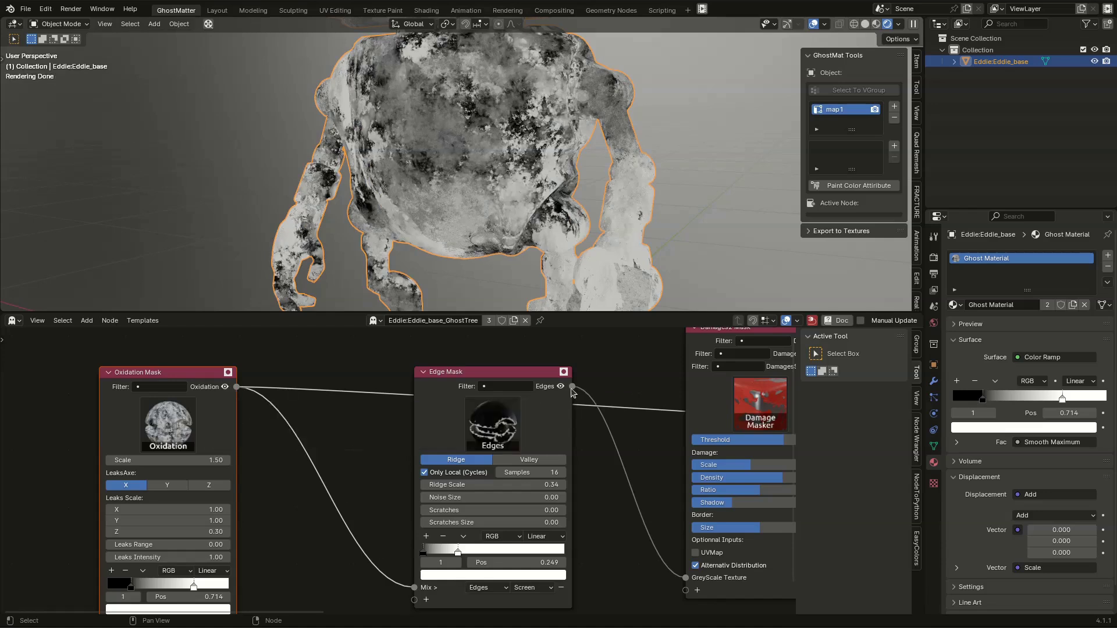
pyautogui.click(562, 389)
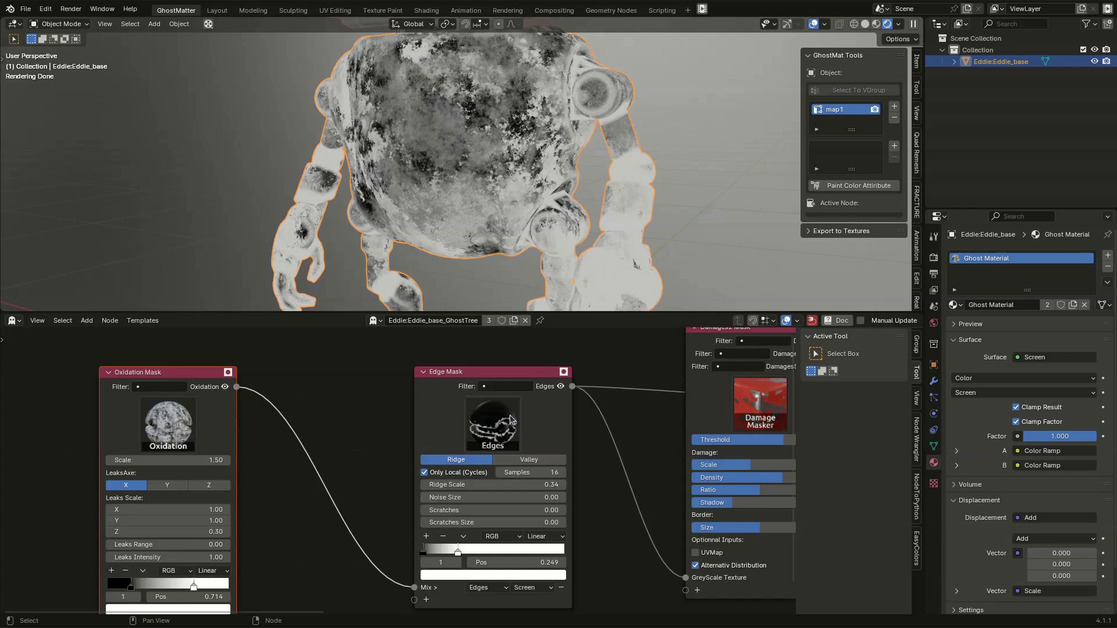
# Step: Move the Oxidation Mask closer to the Edge Mask and leave the mask preview
pyautogui.scroll(-8, 510, 415)
pyautogui.moveTo(545, 374); pyautogui.dragTo(308, 365, button='middle')
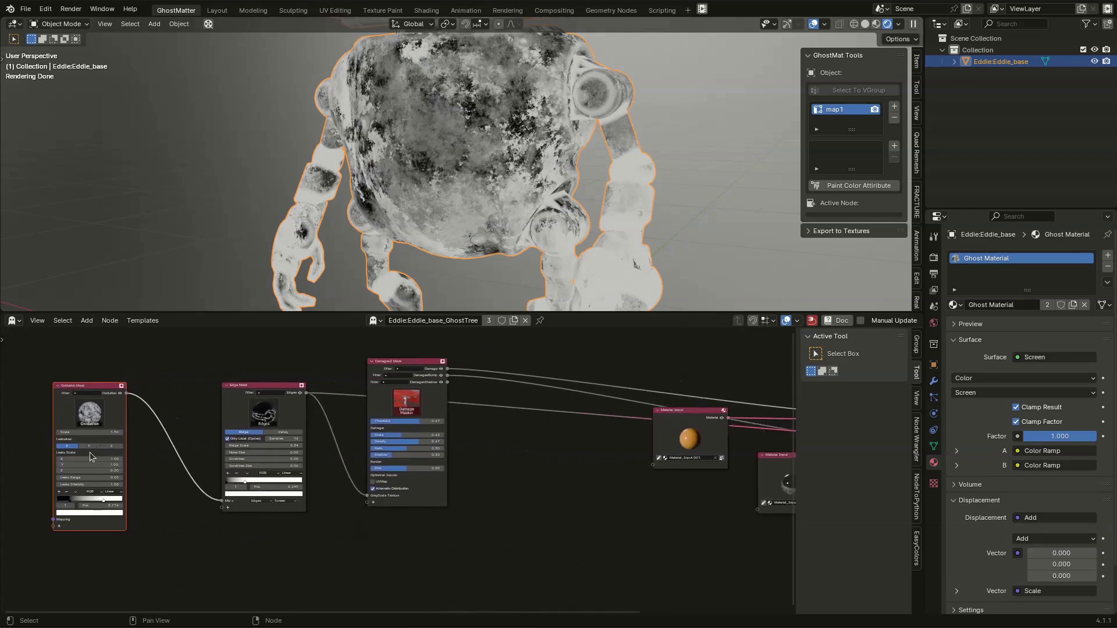
pyautogui.moveTo(82, 390); pyautogui.dragTo(150, 385)
pyautogui.moveTo(442, 435); pyautogui.dragTo(221, 420, button='middle')
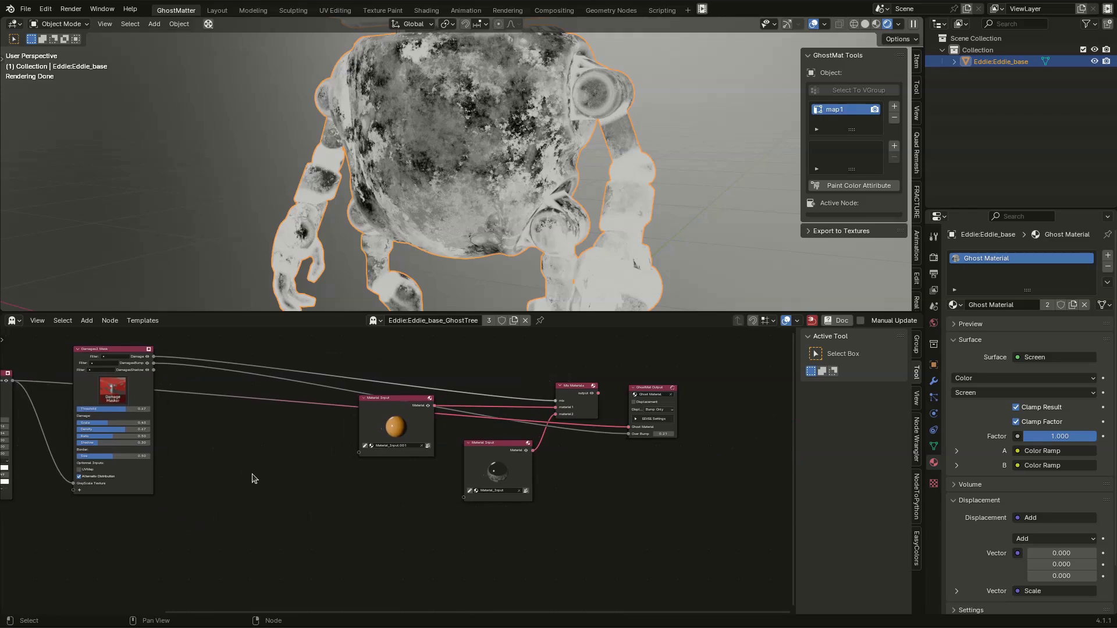
pyautogui.moveTo(244, 470); pyautogui.dragTo(530, 520, button='middle')
pyautogui.moveTo(473, 180); pyautogui.dragTo(504, 59, button='middle')
pyautogui.scroll(-4, 452, 175)
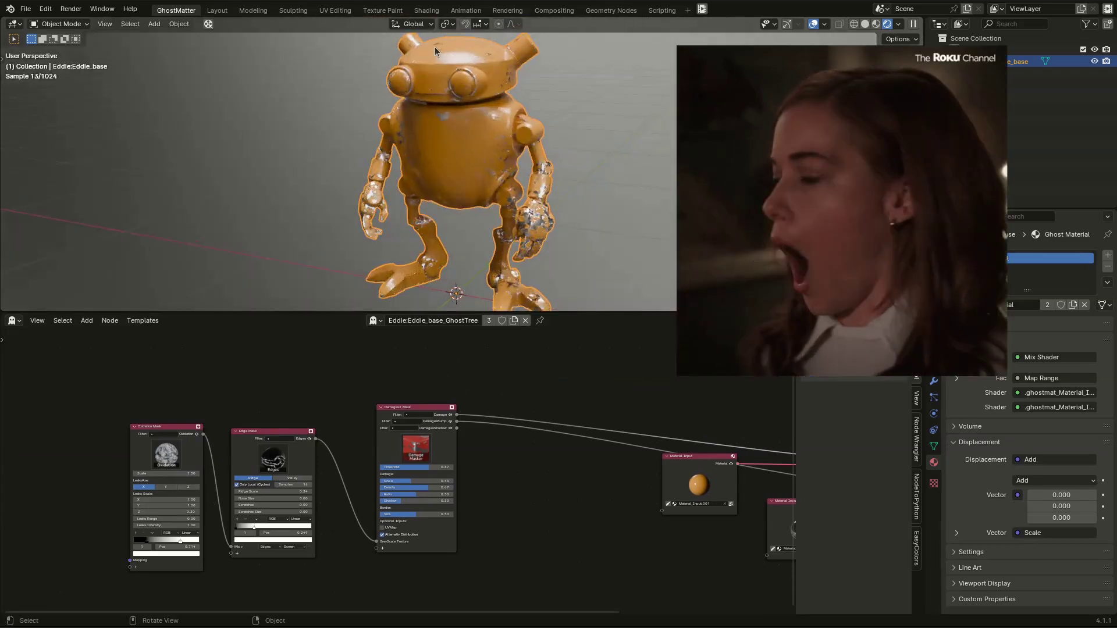
# Step: Set the Oxidation Mask's Scale to 2.04 and inspect the paint wear on the robot's head and body
pyautogui.scroll(4, 435, 47)
pyautogui.keyDown('shift'); pyautogui.moveTo(435, 47); pyautogui.dragTo(364, 126, button='middle'); pyautogui.keyUp('shift')
pyautogui.moveTo(137, 418); pyautogui.dragTo(371, 381, button='middle')
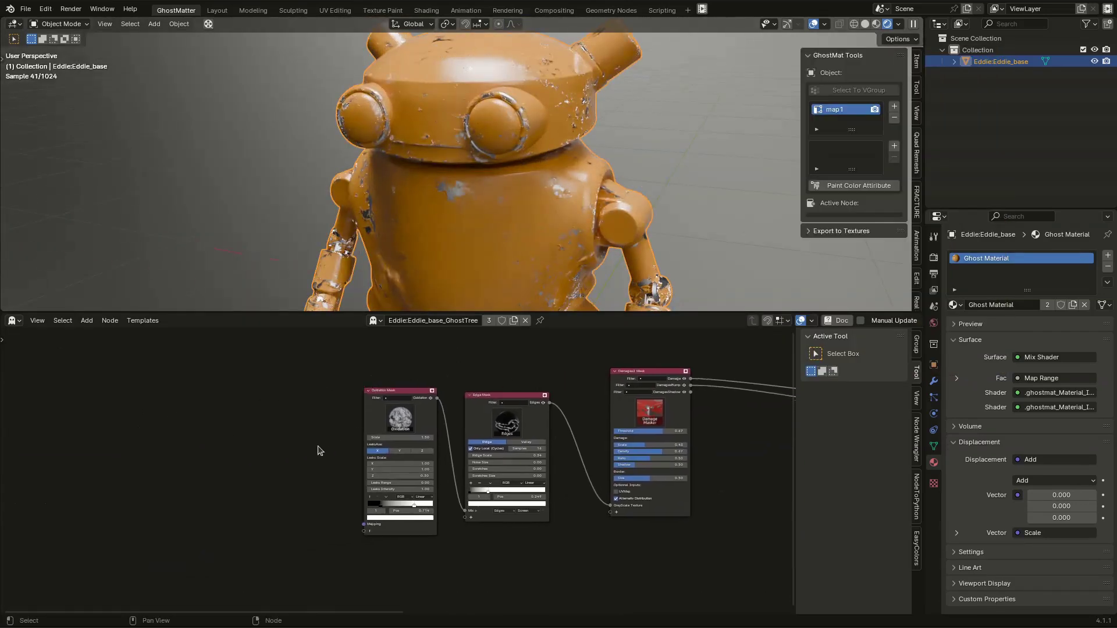
pyautogui.scroll(2, 326, 441)
pyautogui.scroll(3, 332, 463)
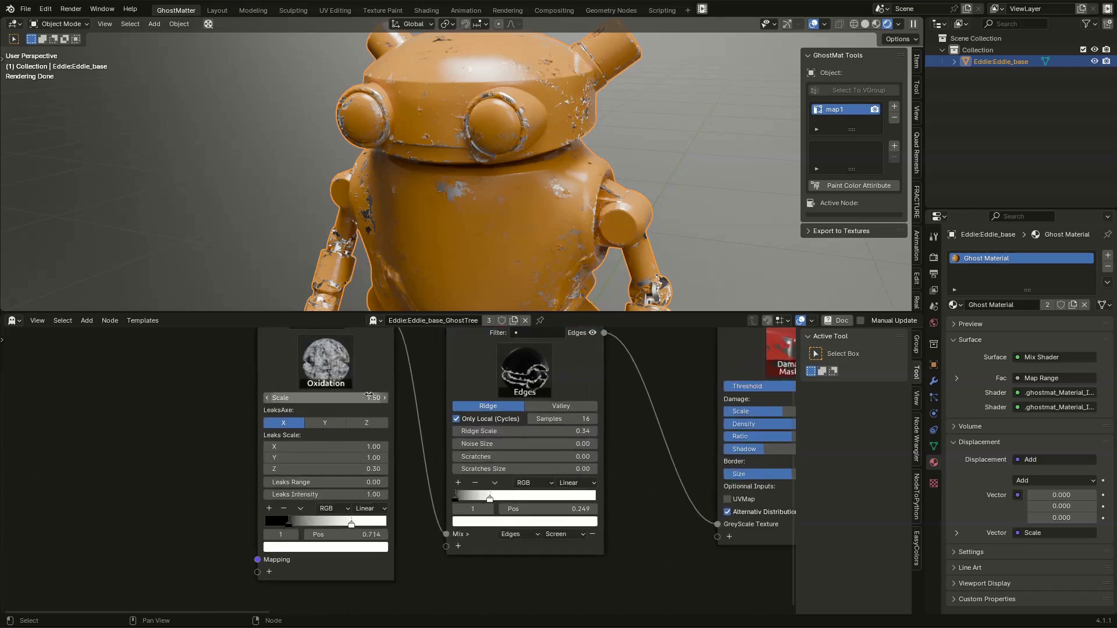
pyautogui.moveTo(314, 399); pyautogui.dragTo(365, 400)
pyautogui.scroll(5, 550, 124)
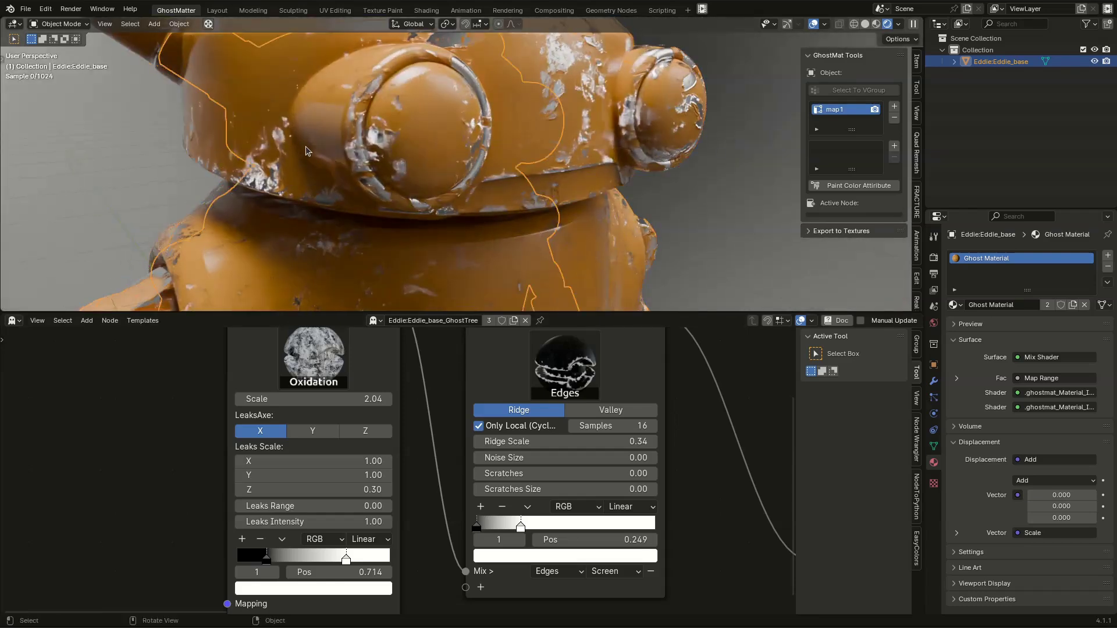
pyautogui.scroll(-5, 305, 145)
pyautogui.moveTo(305, 146); pyautogui.dragTo(460, 197, button='middle')
pyautogui.scroll(4, 365, 220)
pyautogui.scroll(-2, 416, 578)
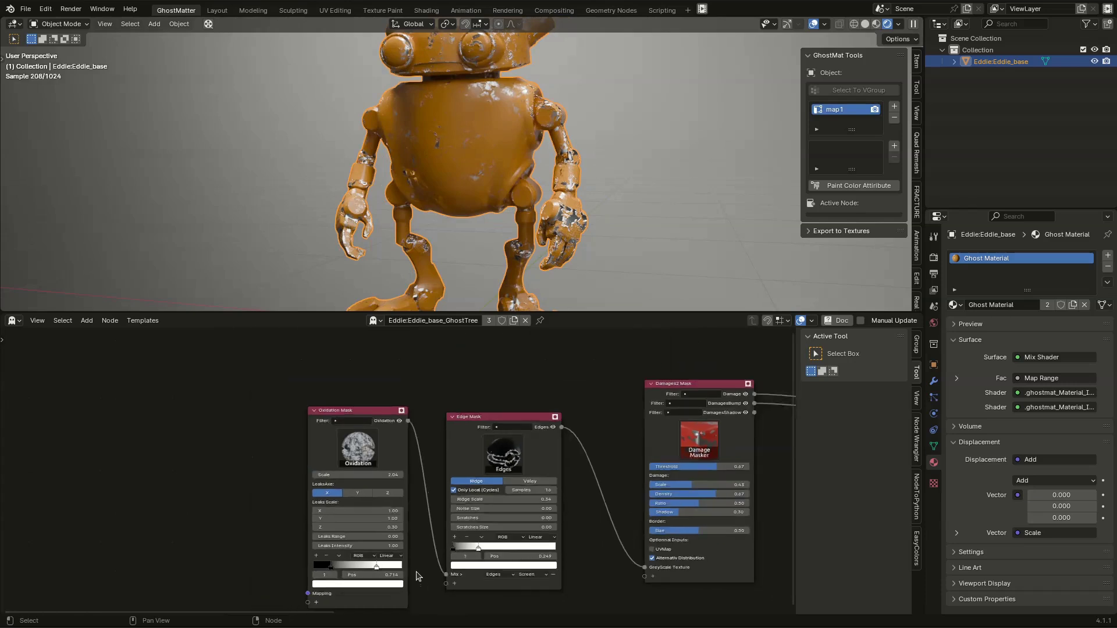
# Step: Tidy the Edge and Oxidation Masks, and place a duplicate Oxidation Mask beside the orange paint's Material Input
pyautogui.scroll(-4, 416, 577)
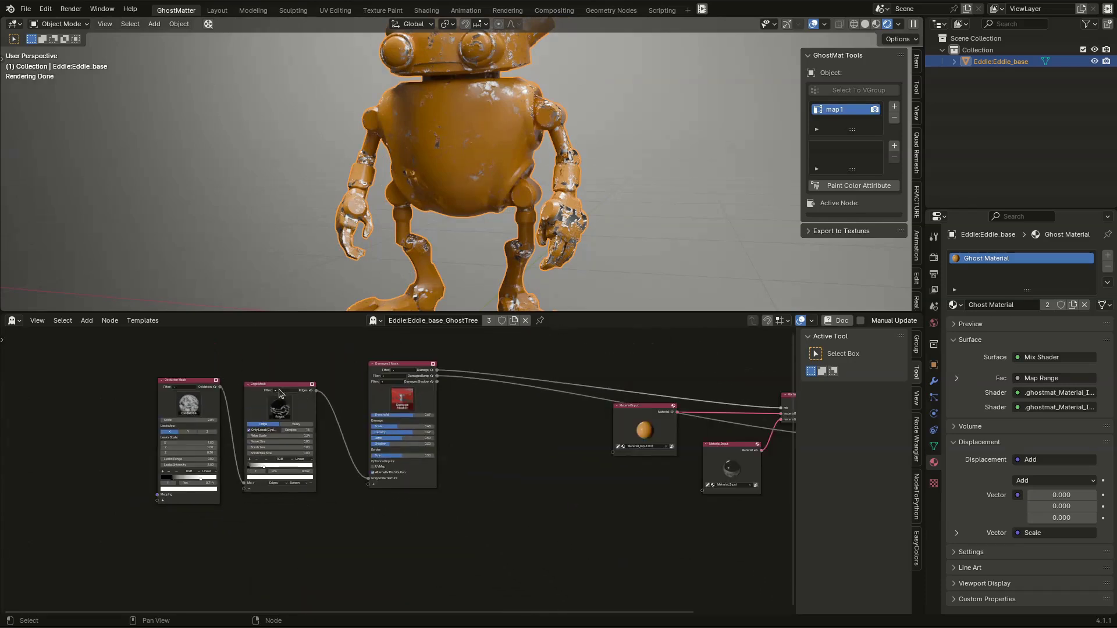
pyautogui.moveTo(281, 387); pyautogui.dragTo(314, 366)
pyautogui.moveTo(199, 385); pyautogui.dragTo(228, 363)
pyautogui.hotkey('shift', 'd')
pyautogui.click(522, 480)
pyautogui.scroll(3, 588, 485)
pyautogui.click(650, 363)
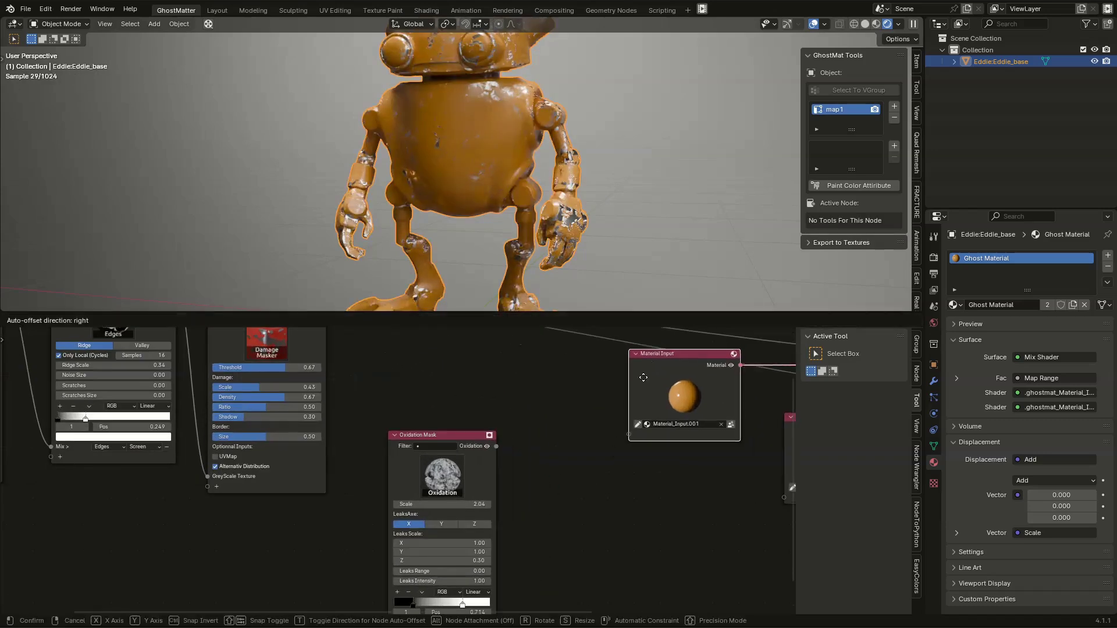
pyautogui.moveTo(651, 363); pyautogui.dragTo(631, 410)
# Step: Connect the duplicated Oxidation Mask's output to a new input on the orange Material_Input.001 node
pyautogui.scroll(2, 590, 488)
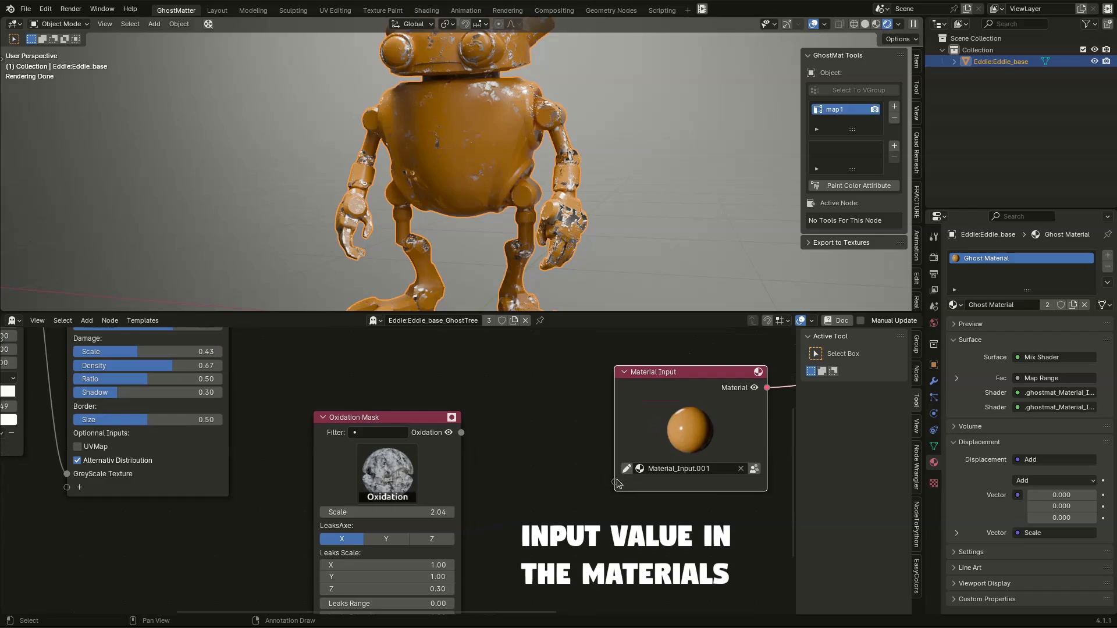
pyautogui.moveTo(531, 466); pyautogui.dragTo(518, 436, button='middle')
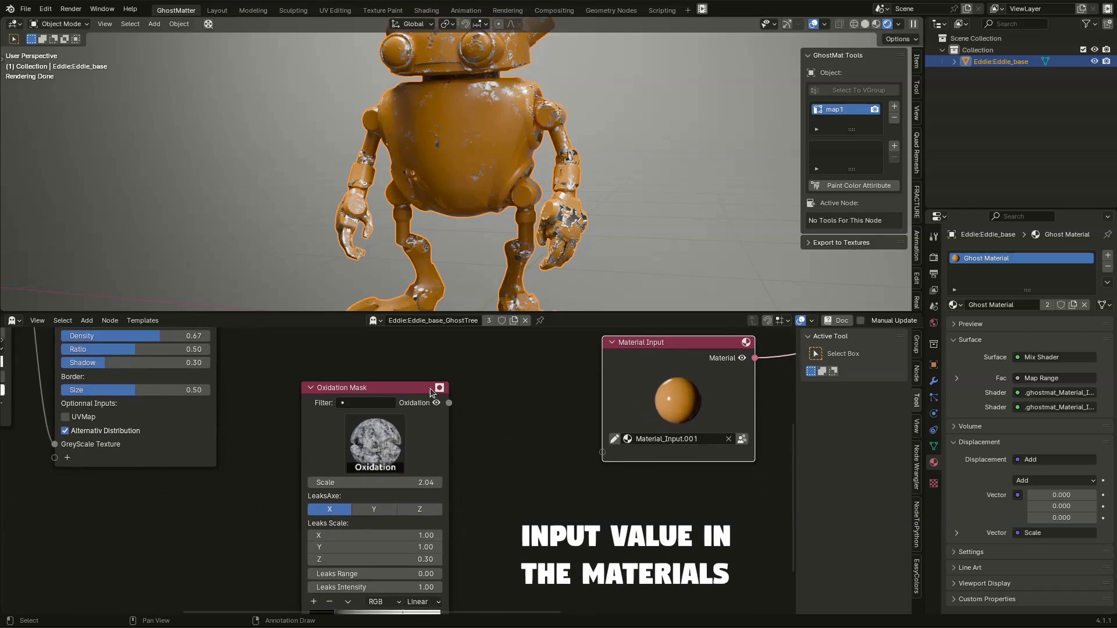
pyautogui.moveTo(448, 403); pyautogui.dragTo(584, 501)
pyautogui.moveTo(602, 459); pyautogui.dragTo(603, 458)
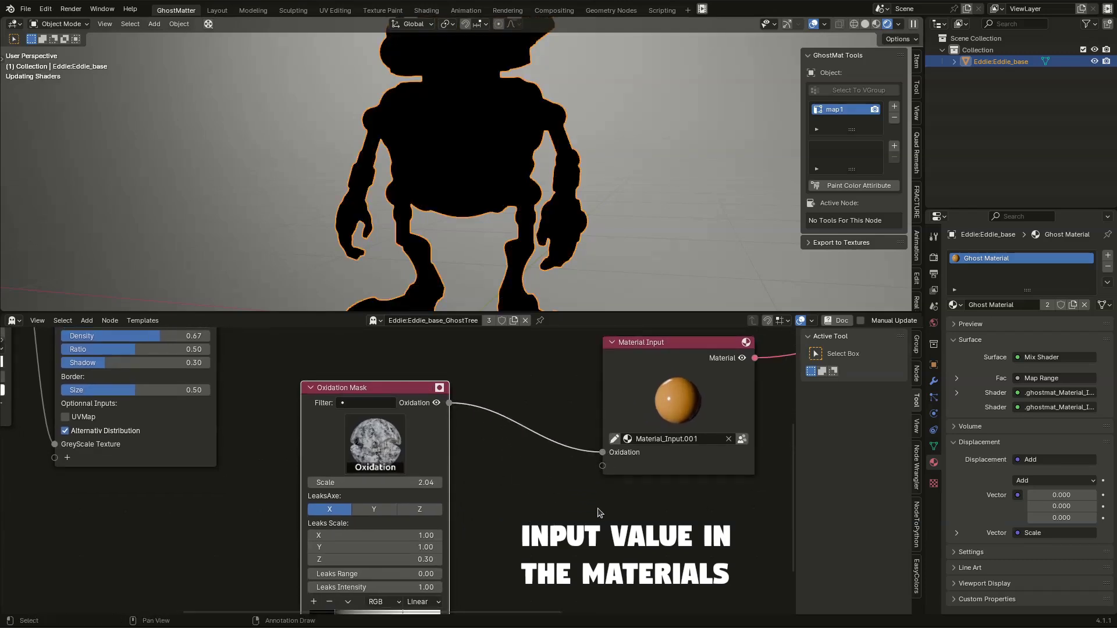
# Step: Open the Material_Input.001 node group for editing and move its Group Input farther from the Principled BSDF
pyautogui.click(650, 393)
pyautogui.press('Tab')
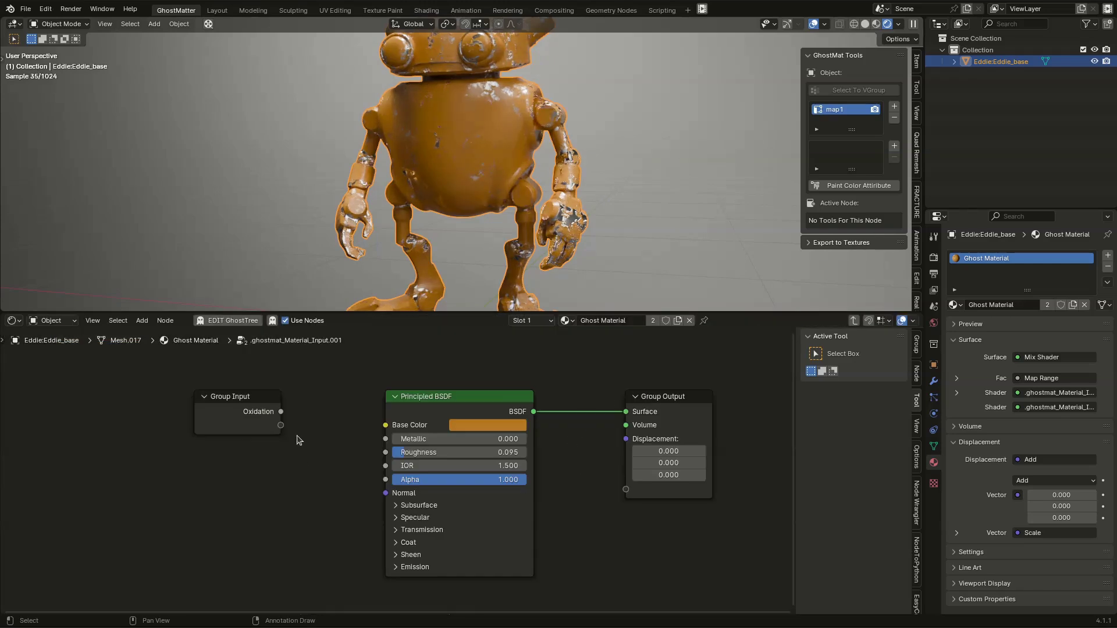
pyautogui.moveTo(250, 401); pyautogui.dragTo(119, 391)
pyautogui.moveTo(308, 434); pyautogui.dragTo(369, 435, button='middle')
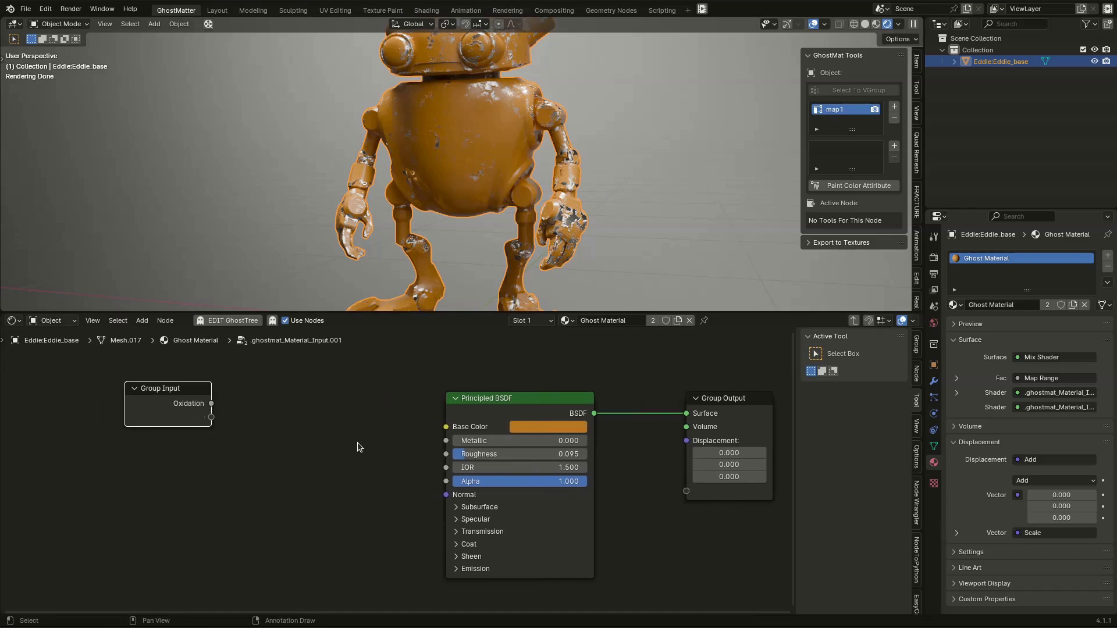
# Step: Add a Mix Color node with the paint's orange base color in A and a darker orange in B
pyautogui.hotkey('shift', 'a')
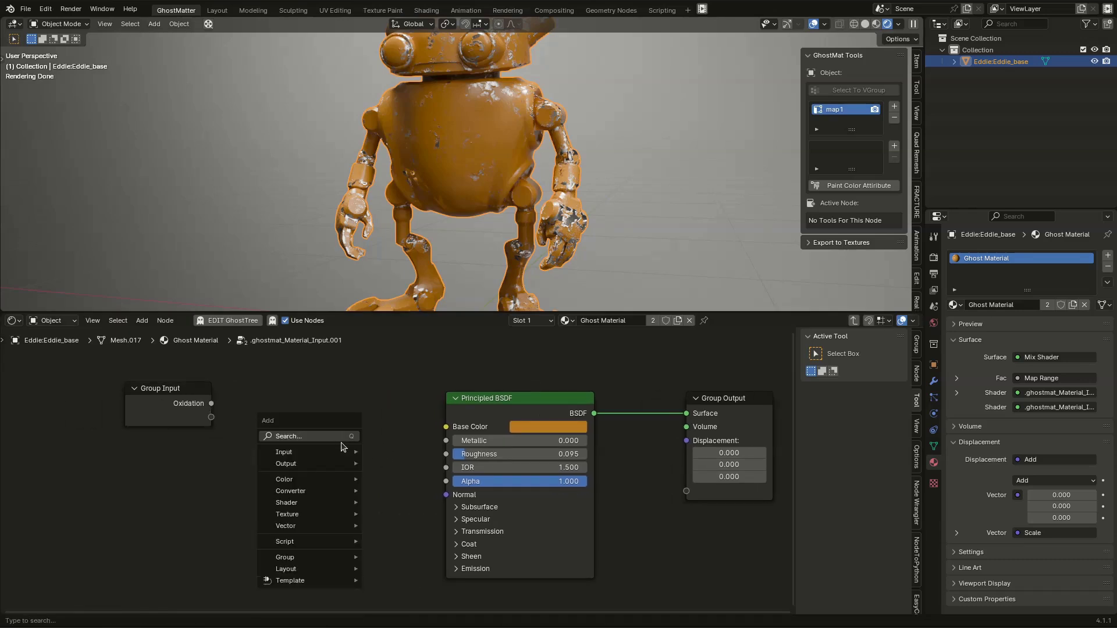
pyautogui.write('mix col')
pyautogui.press('Return')
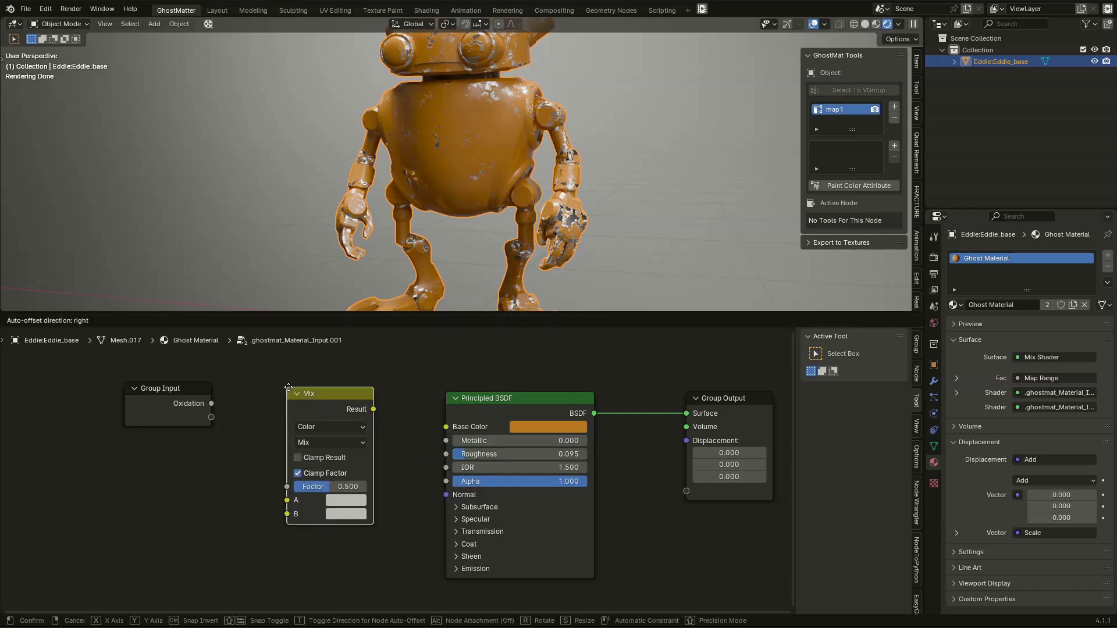
pyautogui.click(308, 386)
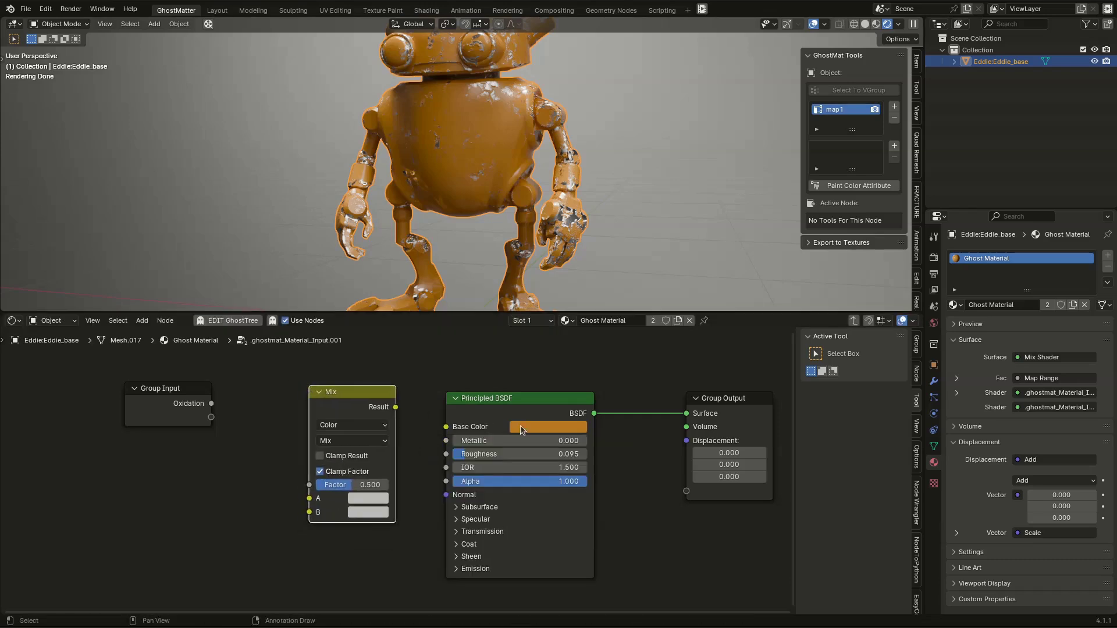
pyautogui.click(369, 512)
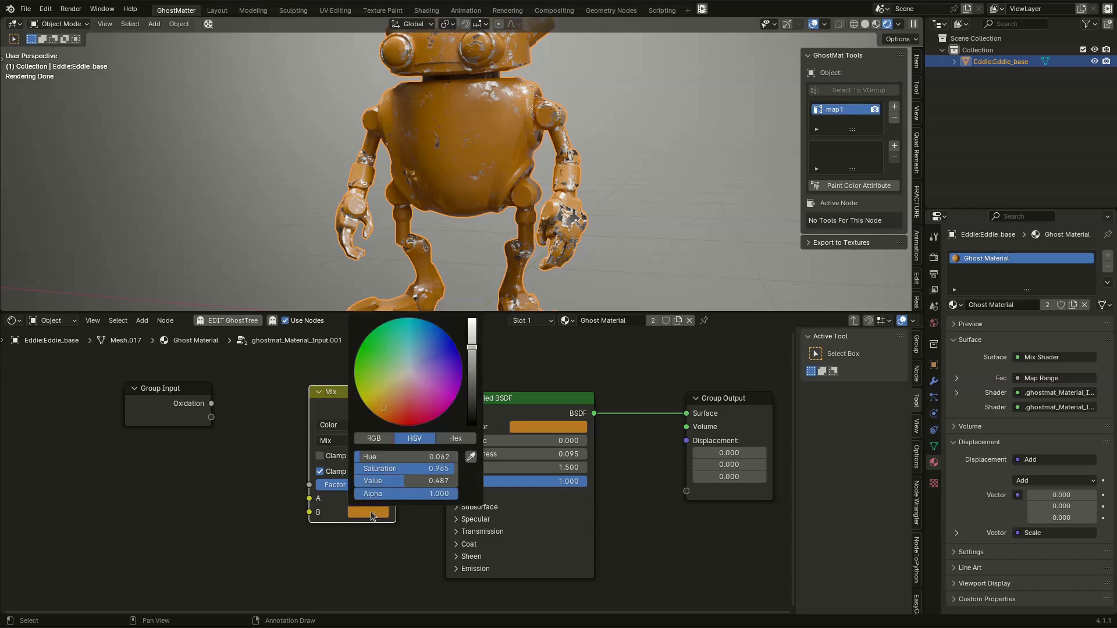
pyautogui.moveTo(473, 350); pyautogui.dragTo(472, 374)
# Step: Link Oxidation to the Mix node's Factor and the Mix Result to the Principled BSDF's Base Color
pyautogui.moveTo(211, 403); pyautogui.dragTo(233, 417)
pyautogui.moveTo(295, 482); pyautogui.dragTo(309, 484)
pyautogui.moveTo(395, 407); pyautogui.dragTo(446, 426)
pyautogui.scroll(3, 449, 144)
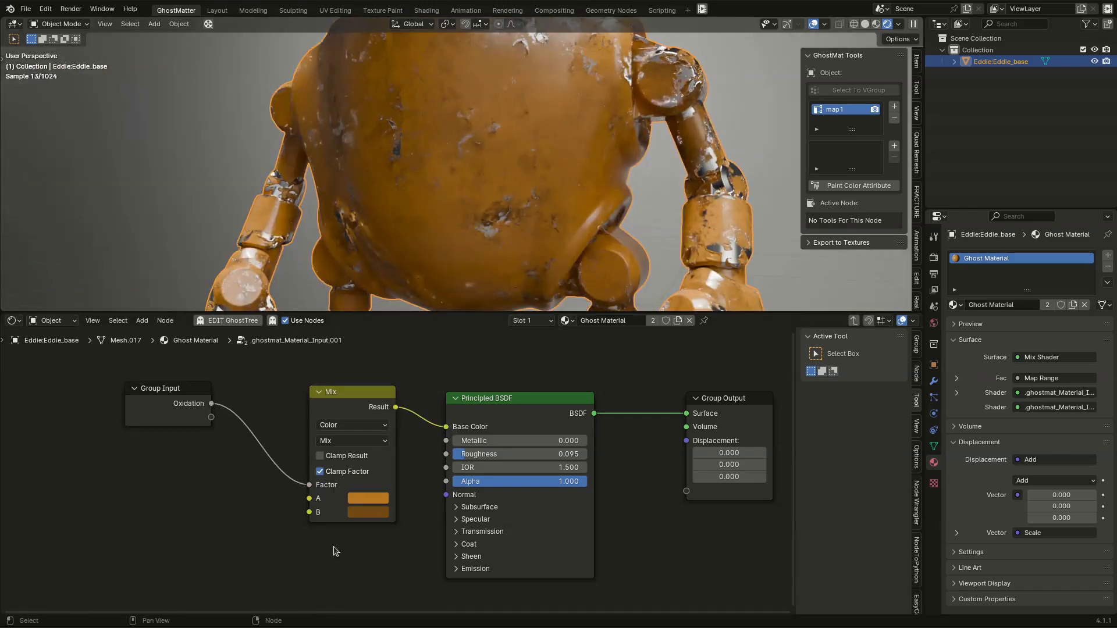
# Step: Darken the Mix node's B color to a very dark brown and inspect the oxidation on the robot's paint
pyautogui.click(372, 511)
pyautogui.moveTo(471, 381); pyautogui.dragTo(472, 407)
pyautogui.moveTo(553, 171); pyautogui.dragTo(544, 291, button='middle')
pyautogui.moveTo(482, 191)
pyautogui.mouseDown(button='middle')
pyautogui.moveTo(491, 170)
pyautogui.moveTo(469, 198)
pyautogui.moveTo(538, 158)
pyautogui.moveTo(498, 186)
pyautogui.mouseUp(button='middle')
pyautogui.scroll(2, 489, 169)
pyautogui.scroll(-2, 529, 165)
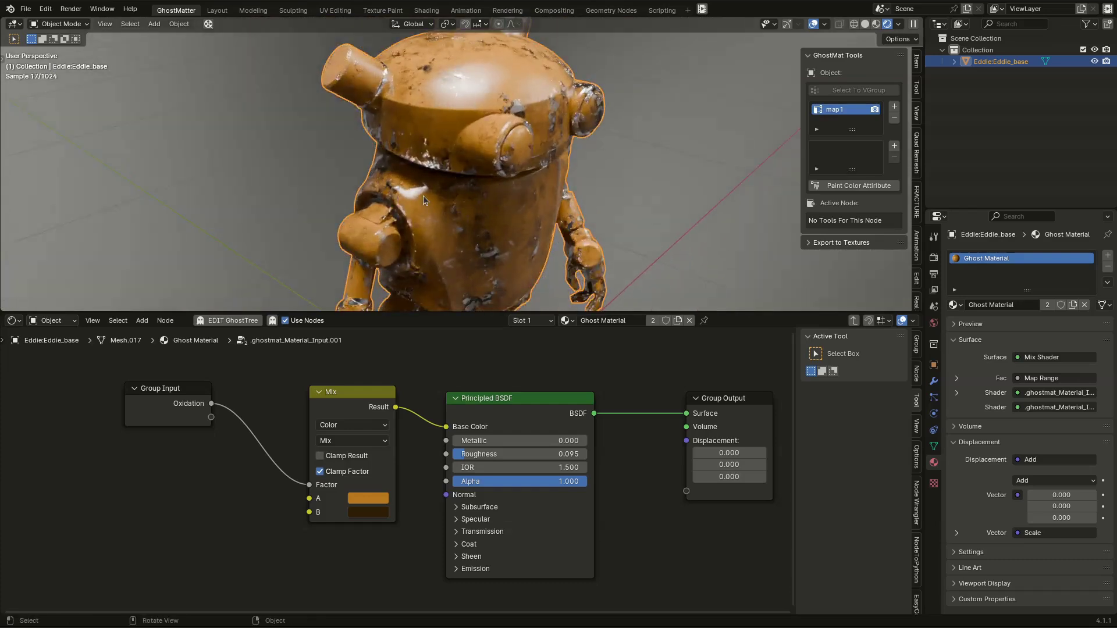
pyautogui.scroll(5, 416, 194)
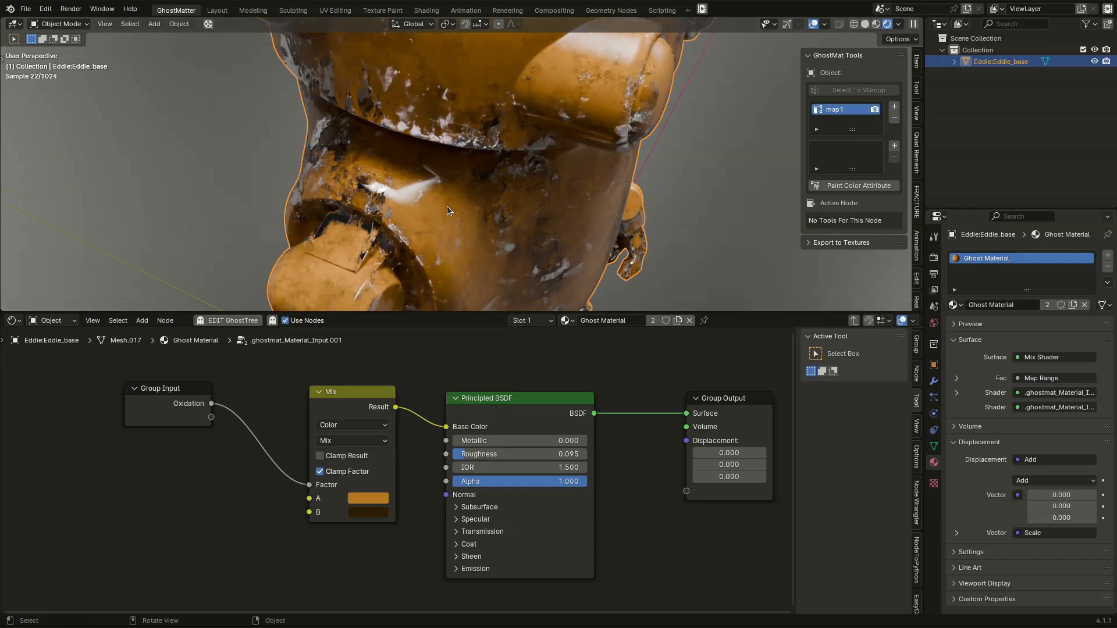
# Step: Move the Group Input node farther from the Mix node to make room for another node
pyautogui.scroll(-4, 449, 207)
pyautogui.moveTo(470, 204); pyautogui.dragTo(451, 226, button='middle')
pyautogui.moveTo(199, 531); pyautogui.dragTo(325, 502, button='middle')
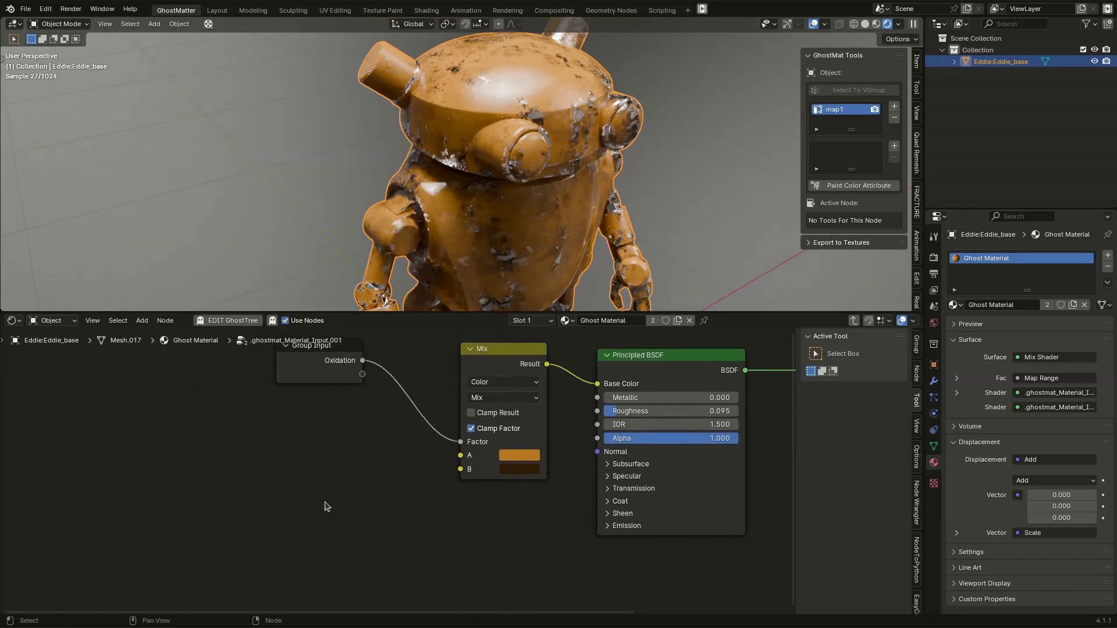
pyautogui.moveTo(348, 377); pyautogui.dragTo(203, 391)
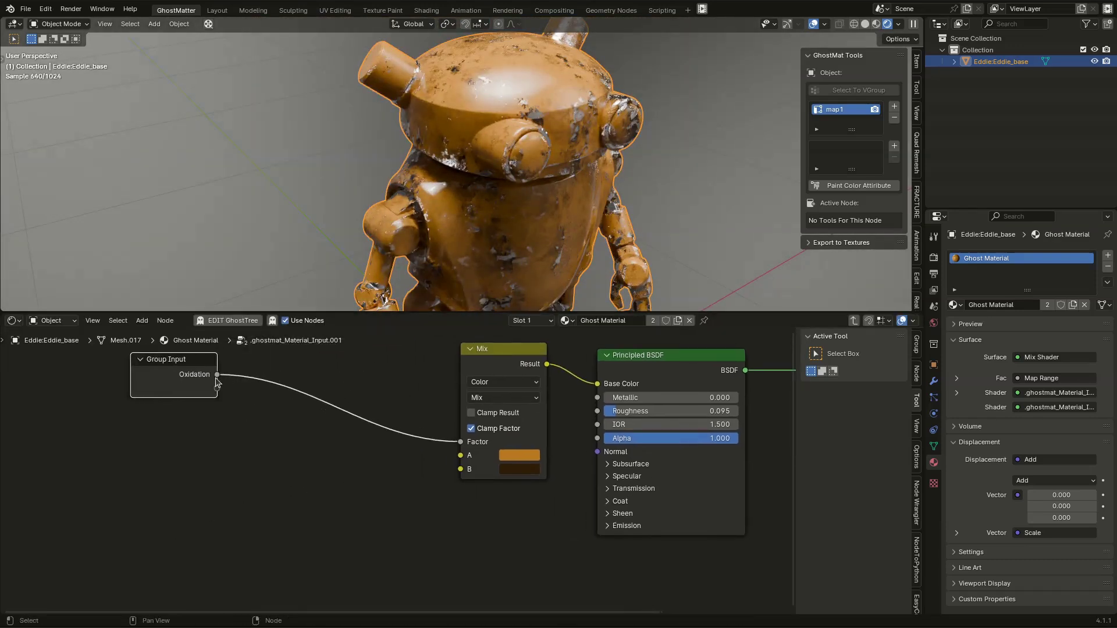
# Step: Add a Color Ramp fed by Oxidation, link its Color to the Principled BSDF's Roughness, and move the Mix node away from the Principled BSDF
pyautogui.moveTo(271, 501); pyautogui.dragTo(273, 507)
pyautogui.write('ram')
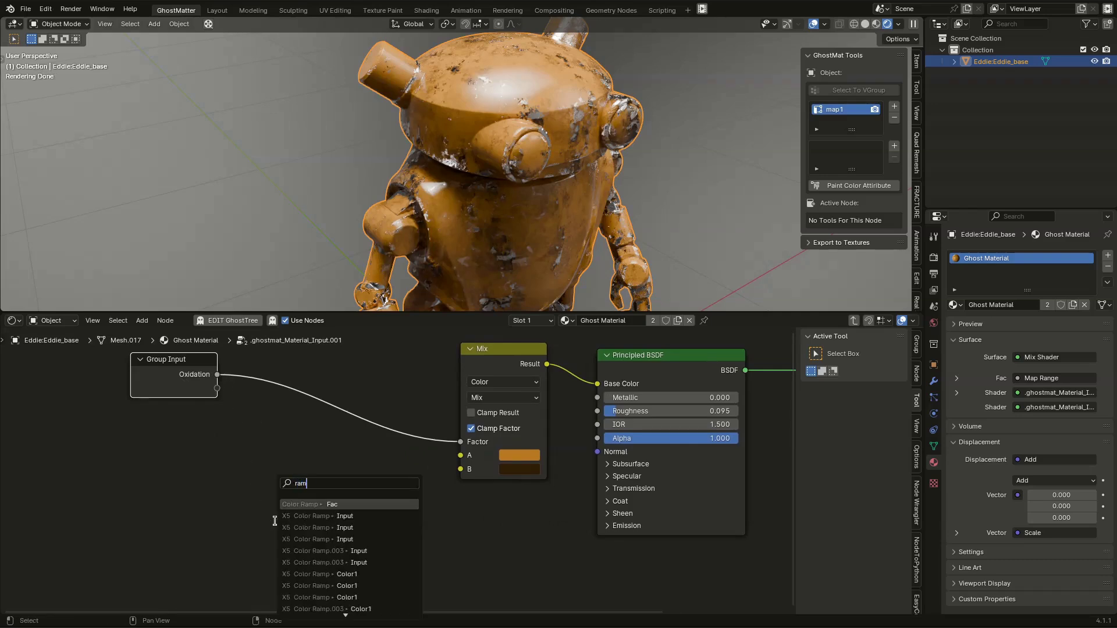
pyautogui.press('Return')
pyautogui.click(287, 493)
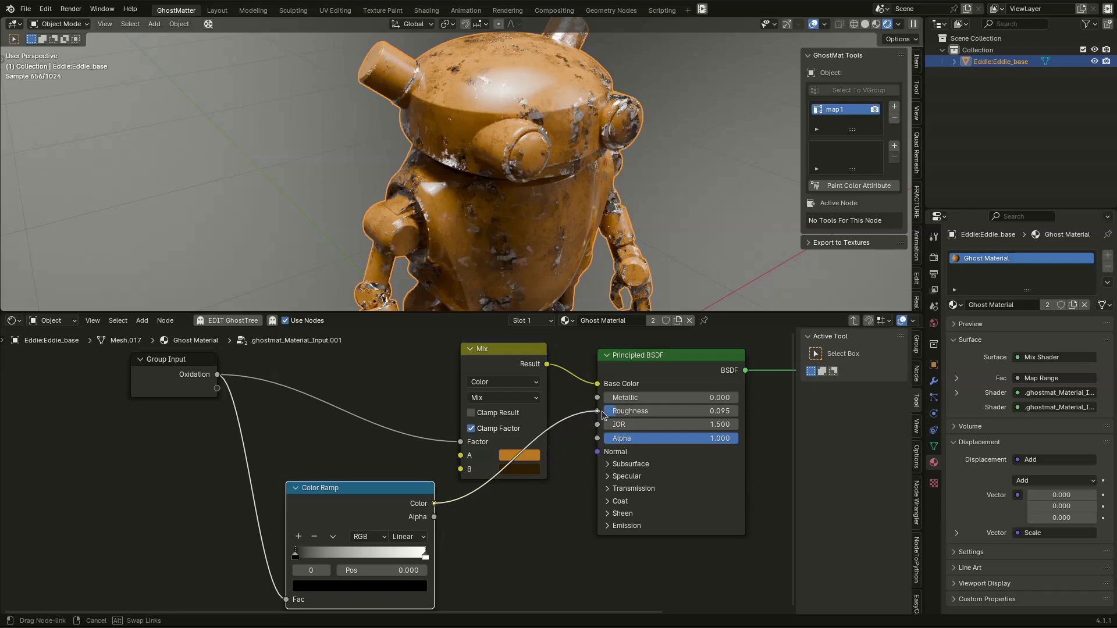
pyautogui.moveTo(602, 411); pyautogui.dragTo(599, 412)
pyautogui.moveTo(514, 365); pyautogui.dragTo(424, 372)
# Step: Set the Color Ramp's black stop to position 0.109 and its white stop to 0.636
pyautogui.scroll(2, 435, 205)
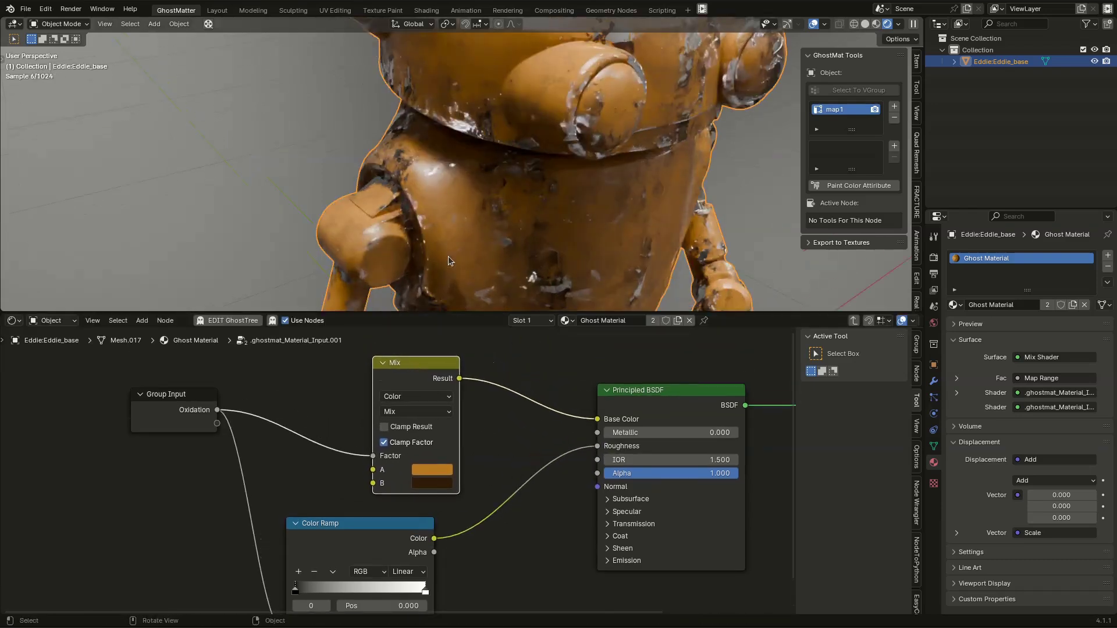
pyautogui.moveTo(340, 575); pyautogui.dragTo(381, 533, button='middle')
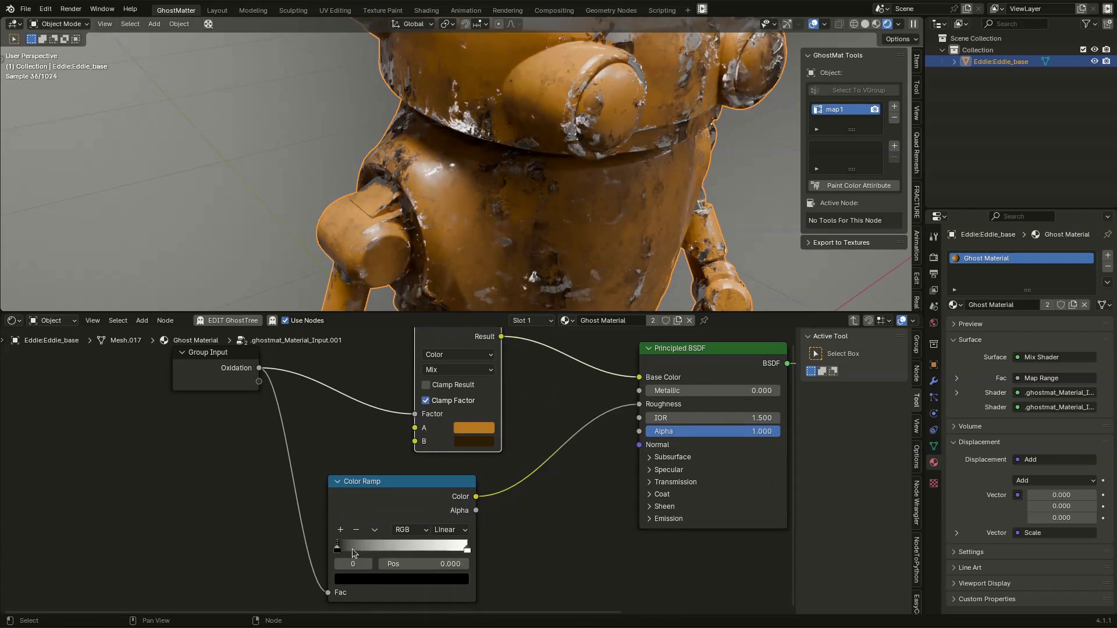
pyautogui.moveTo(352, 546); pyautogui.dragTo(356, 543)
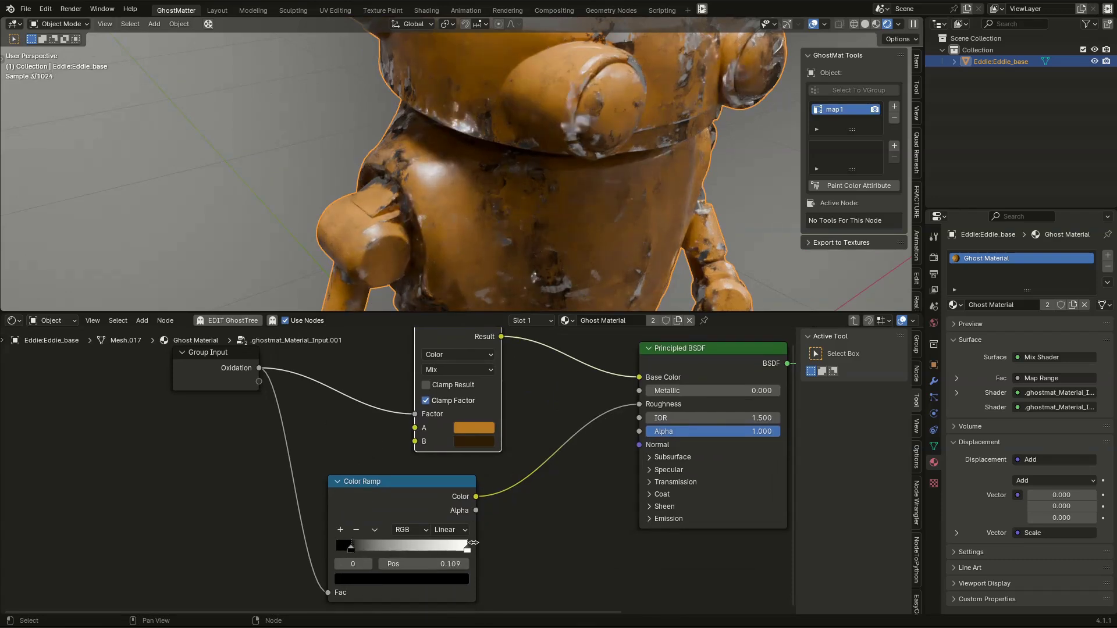
pyautogui.moveTo(467, 548); pyautogui.dragTo(419, 546)
# Step: Check the paint's roughness around the robot and lighten the Color Ramp's black stop to a medium gray
pyautogui.moveTo(658, 285); pyautogui.dragTo(580, 253, button='middle')
pyautogui.scroll(-2, 713, 221)
pyautogui.moveTo(713, 219); pyautogui.dragTo(668, 254, button='middle')
pyautogui.moveTo(742, 119); pyautogui.dragTo(587, 163, button='middle')
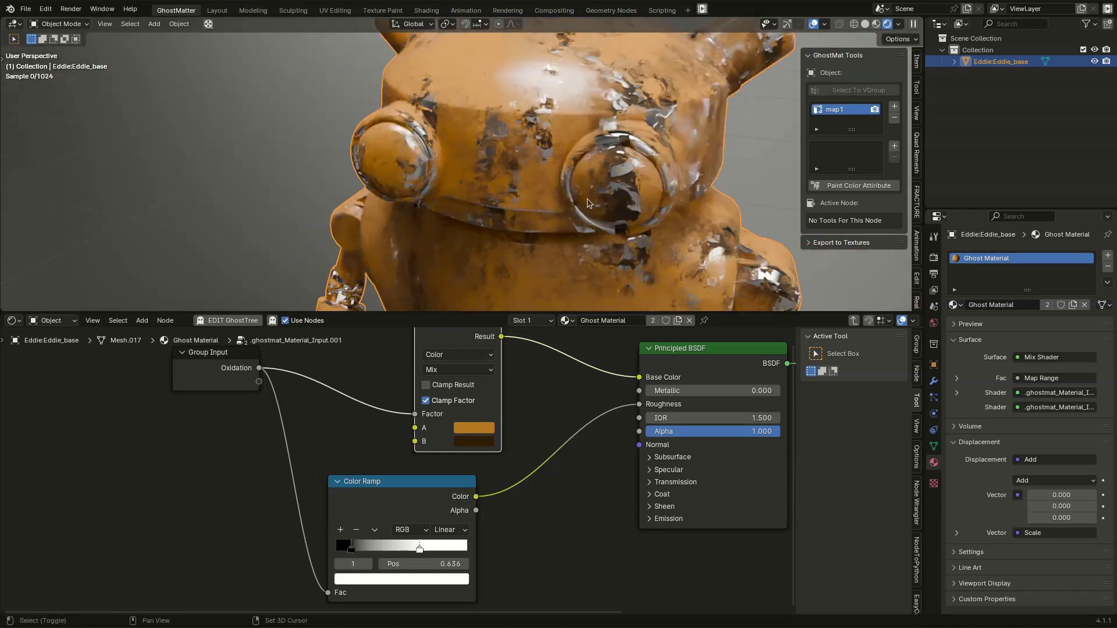
pyautogui.scroll(-2, 587, 163)
pyautogui.moveTo(555, 224); pyautogui.dragTo(669, 210, button='middle')
pyautogui.click(351, 545)
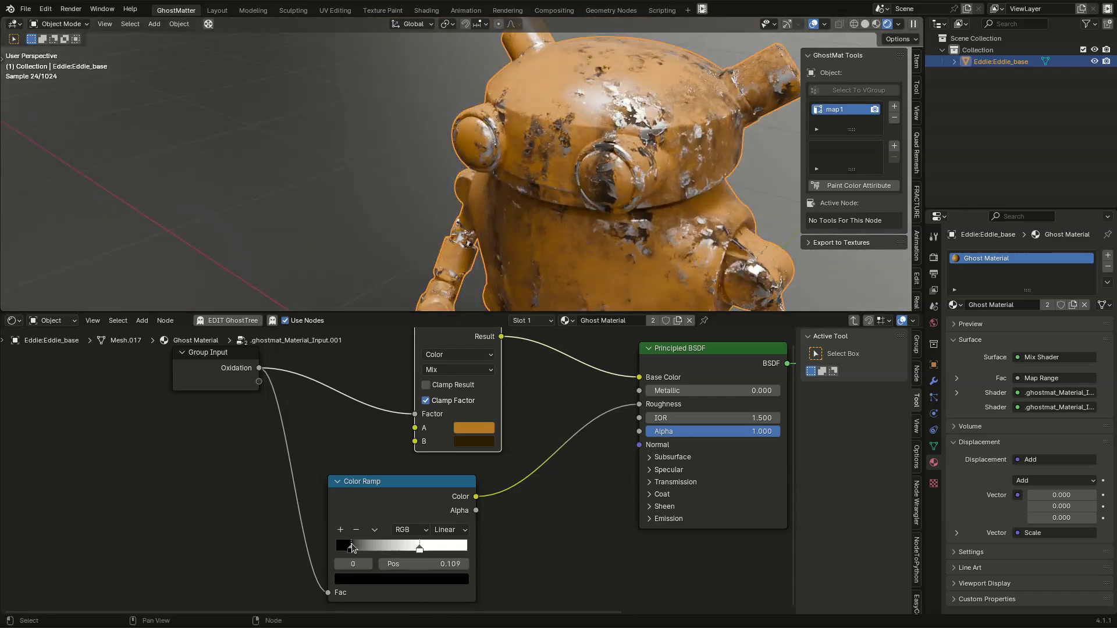
pyautogui.click(389, 579)
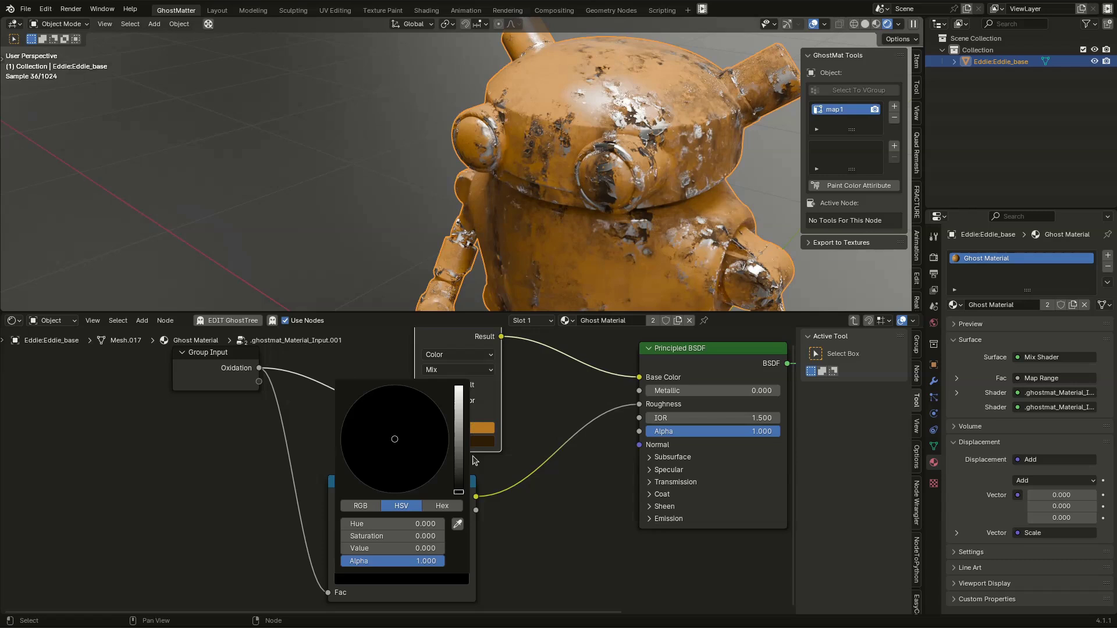
pyautogui.moveTo(462, 478); pyautogui.dragTo(459, 459)
pyautogui.moveTo(458, 460); pyautogui.dragTo(458, 451)
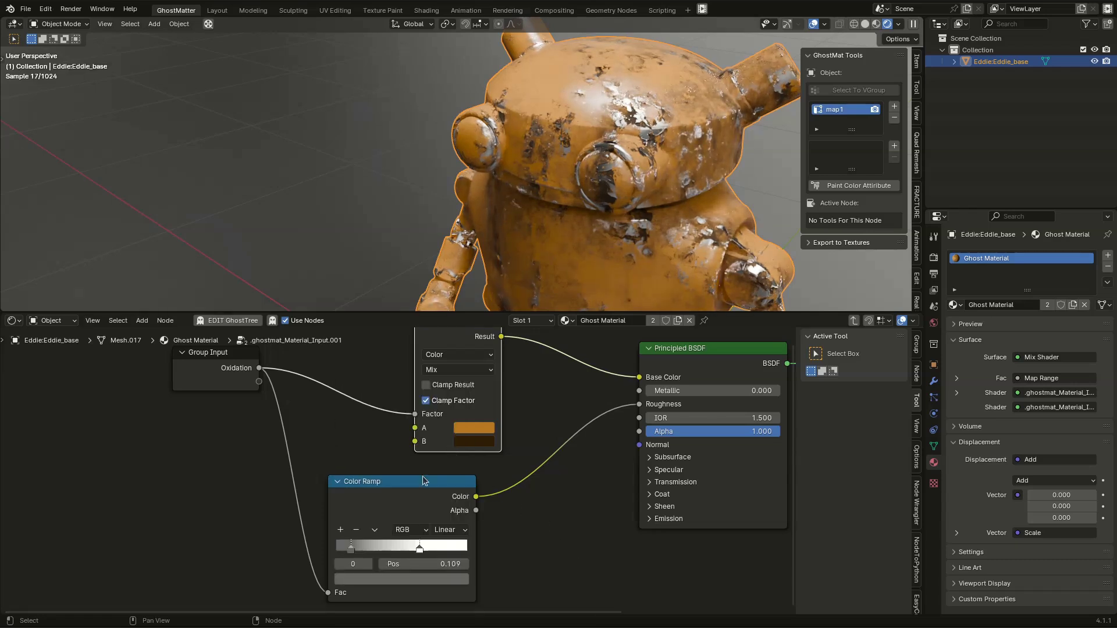
# Step: Return to the GhostTree and move the paint's Oxidation Mask closer to the Material_Input.001 node
pyautogui.click(341, 442)
pyautogui.press('Tab')
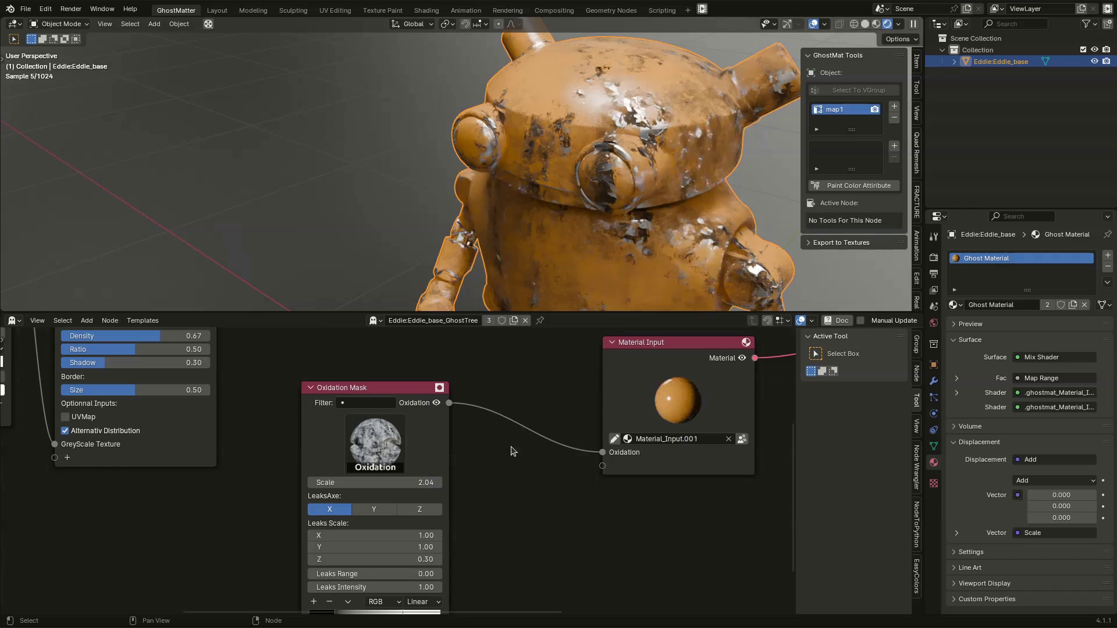
pyautogui.moveTo(526, 509); pyautogui.dragTo(539, 501, button='middle')
pyautogui.scroll(-3, 631, 198)
pyautogui.moveTo(627, 211); pyautogui.dragTo(525, 162, button='middle')
pyautogui.scroll(5, 519, 153)
pyautogui.scroll(2, 548, 211)
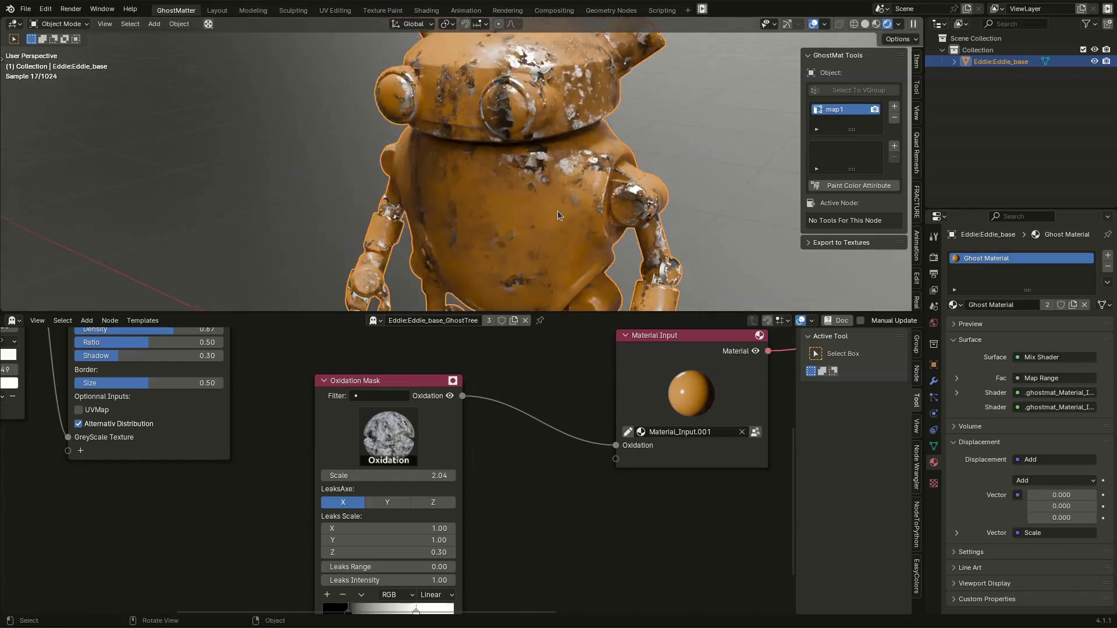
pyautogui.scroll(-5, 553, 488)
pyautogui.moveTo(553, 489); pyautogui.dragTo(615, 513, button='middle')
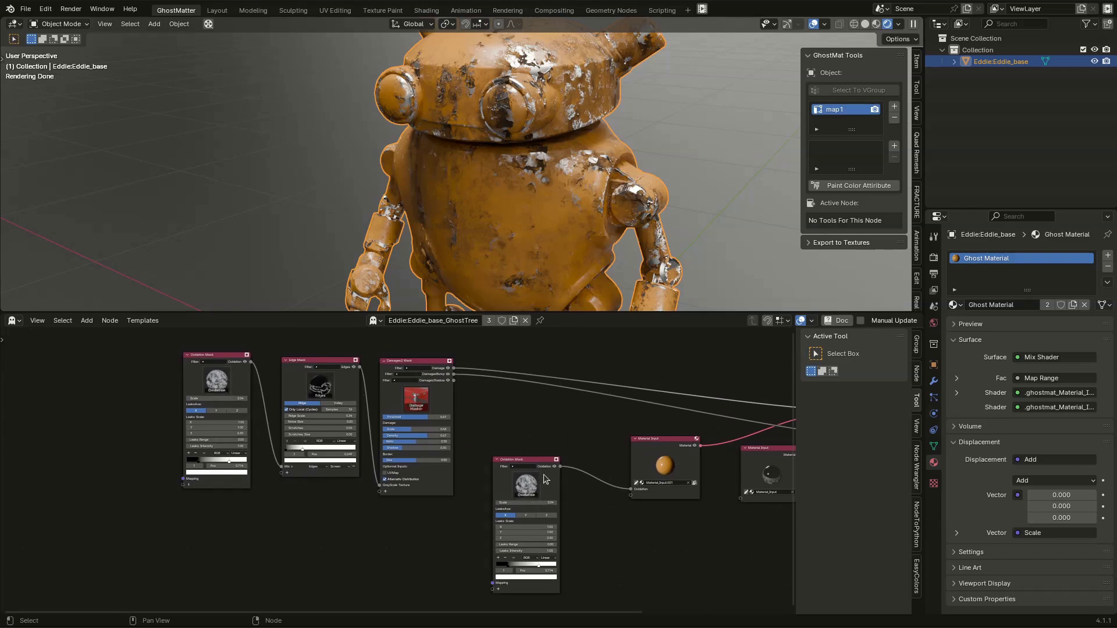
pyautogui.moveTo(543, 460); pyautogui.dragTo(566, 416)
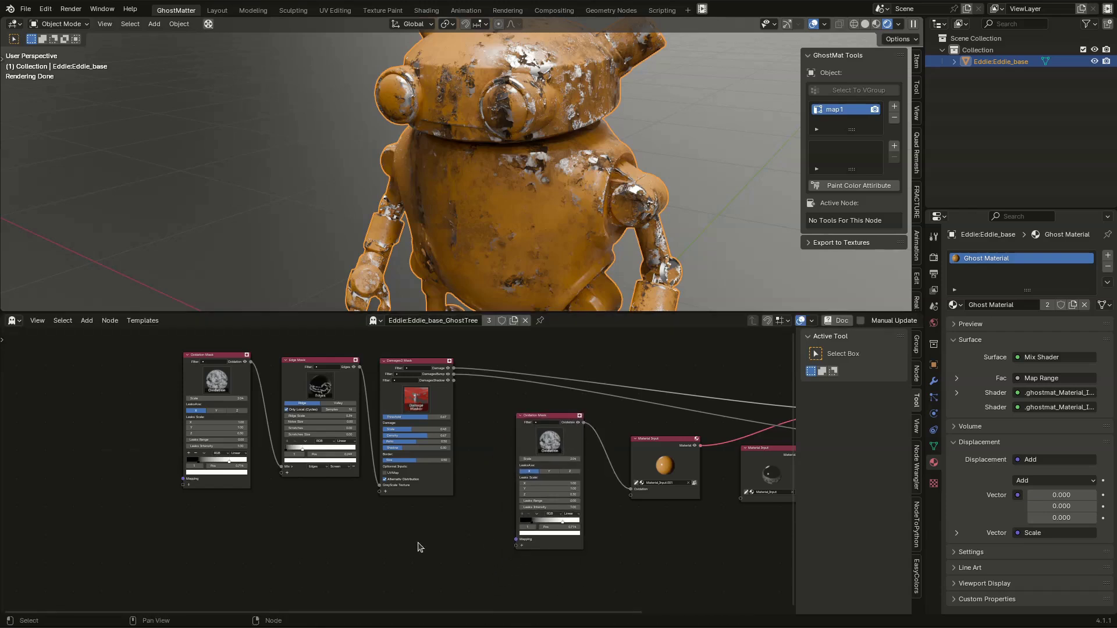
# Step: Add an Image Texture node below the Damage Mask node in the GhostTree
pyautogui.hotkey('shift', 'a')
pyautogui.moveTo(419, 547)
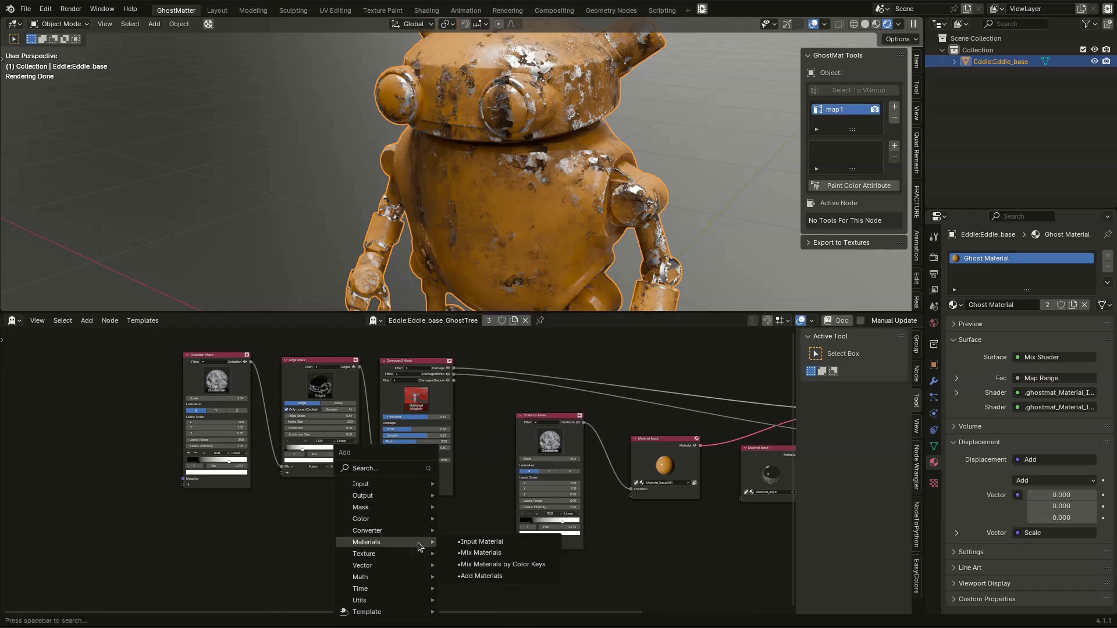
pyautogui.write('image')
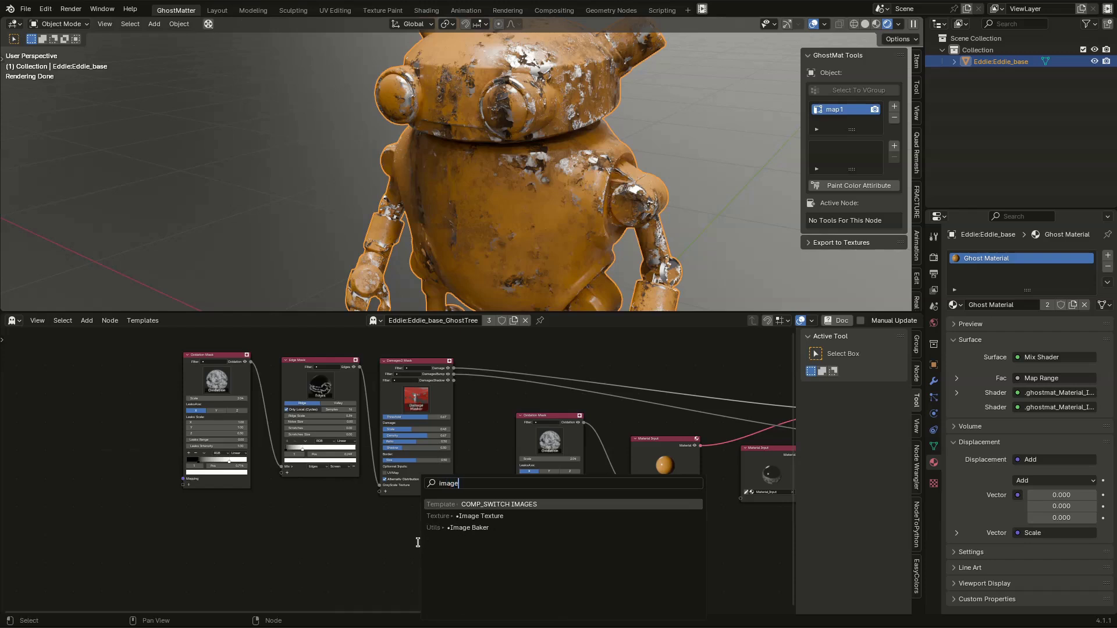
pyautogui.click(464, 517)
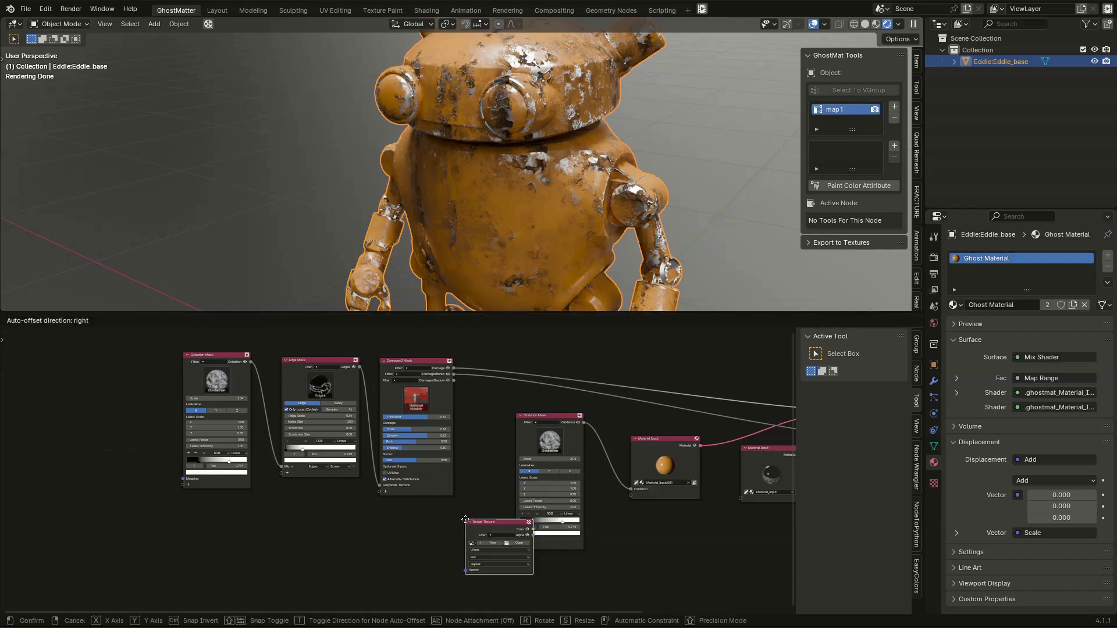
pyautogui.click(360, 512)
pyautogui.scroll(3, 448, 562)
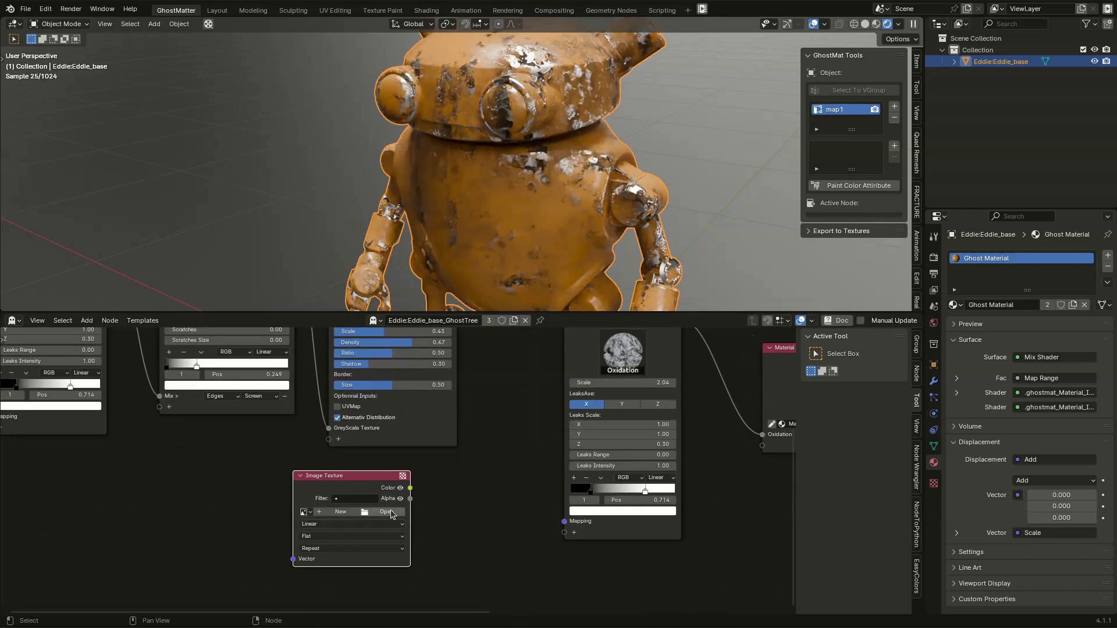
# Step: Load sticker.png from the textures folder into the Image Texture node
pyautogui.click(388, 512)
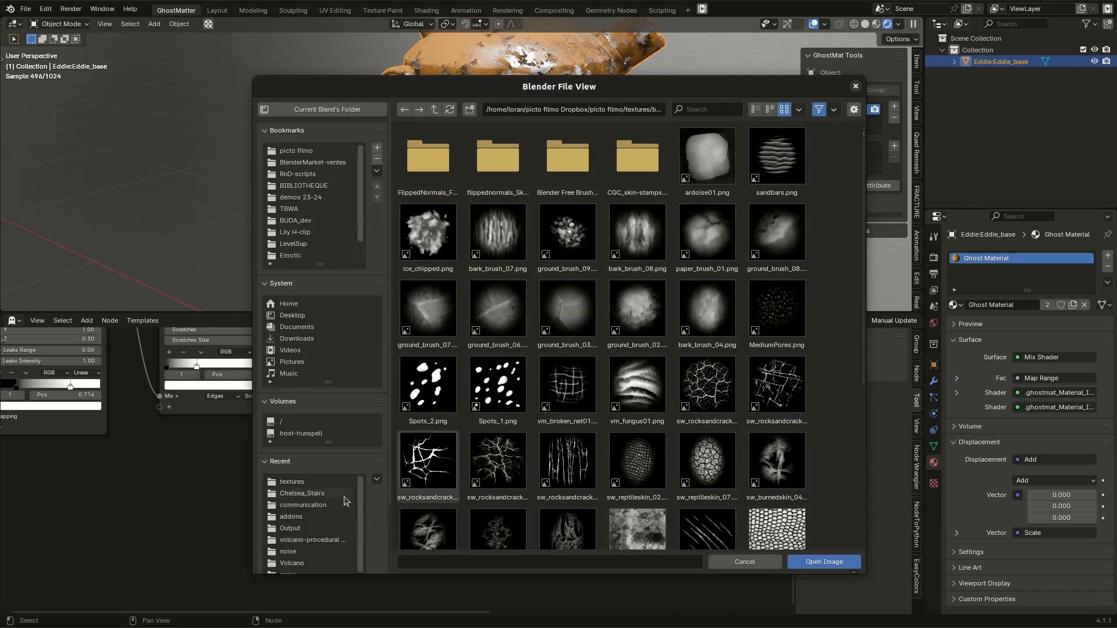
pyautogui.click(324, 483)
pyautogui.click(496, 245)
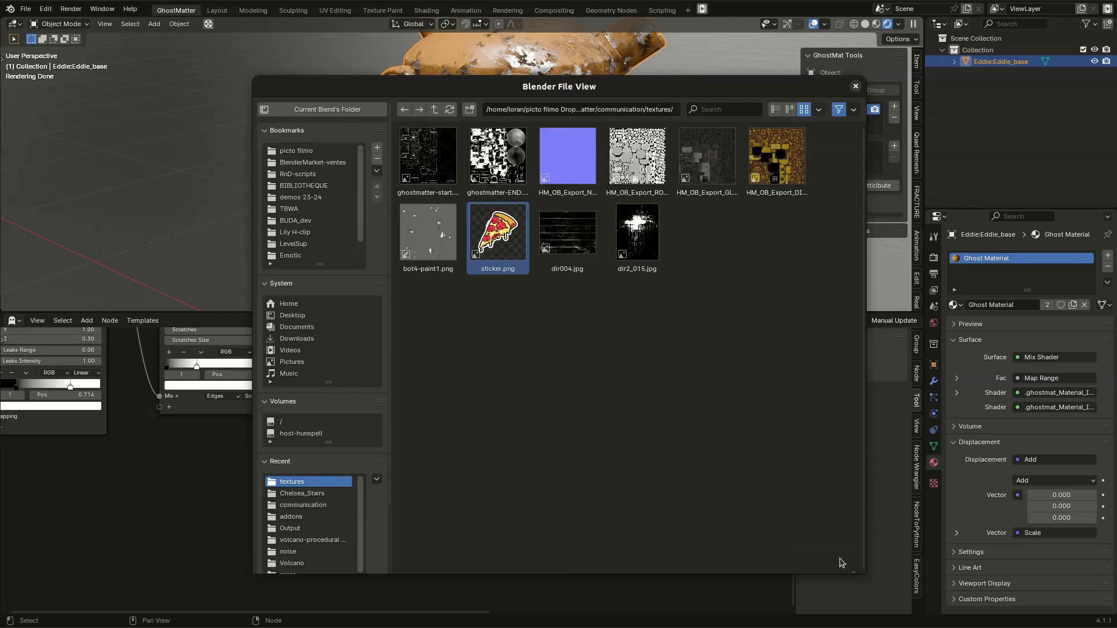
pyautogui.click(842, 563)
# Step: Start a decal projection of sticker.png onto the front of the robot's chest
pyautogui.moveTo(518, 252); pyautogui.dragTo(489, 195, button='middle')
pyautogui.scroll(2, 490, 194)
pyautogui.scroll(-3, 473, 463)
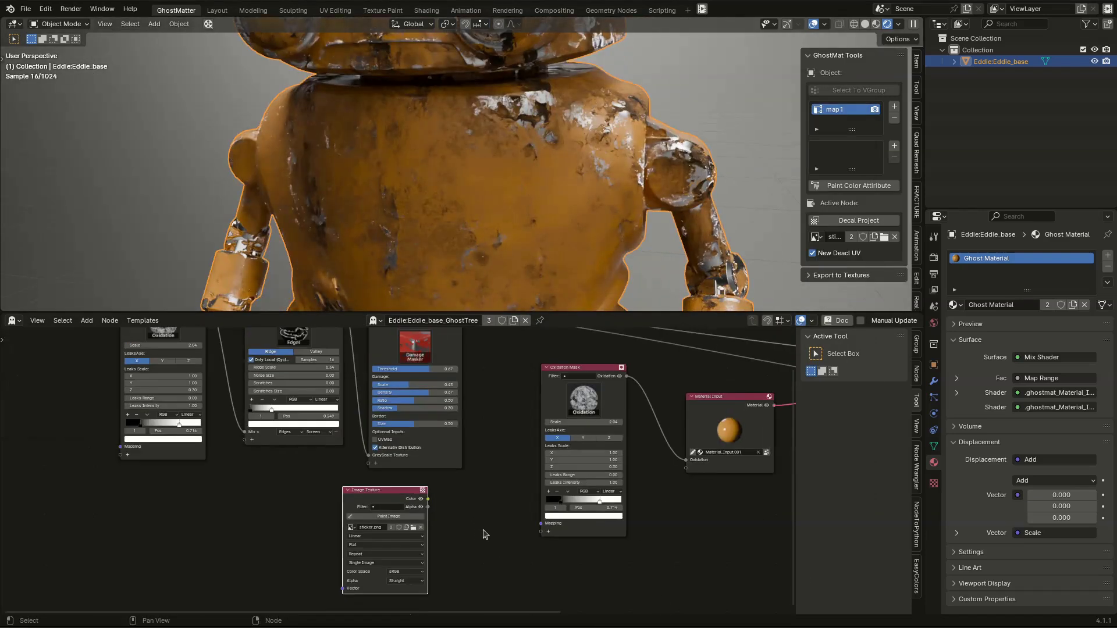
pyautogui.moveTo(360, 484); pyautogui.dragTo(374, 489)
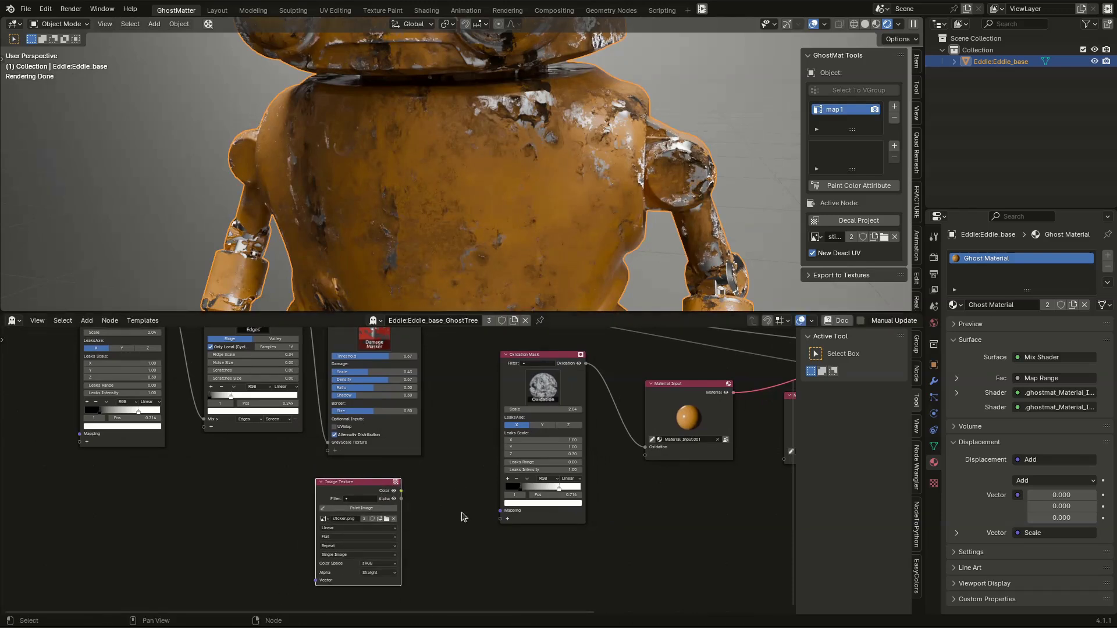
pyautogui.scroll(2, 336, 499)
pyautogui.moveTo(398, 487); pyautogui.dragTo(399, 477)
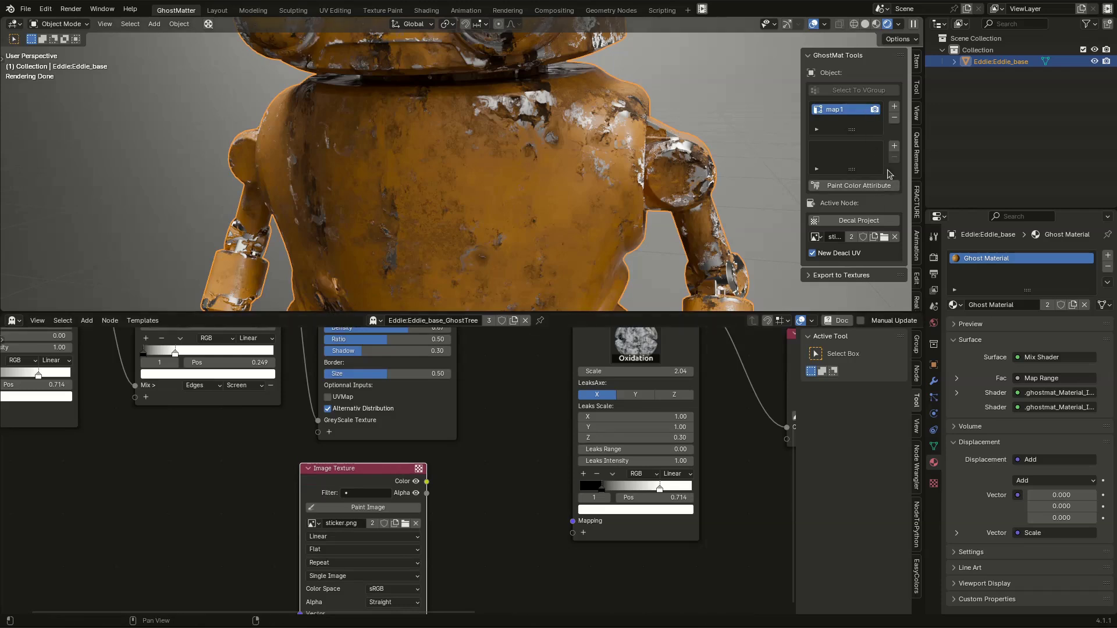
pyautogui.click(863, 225)
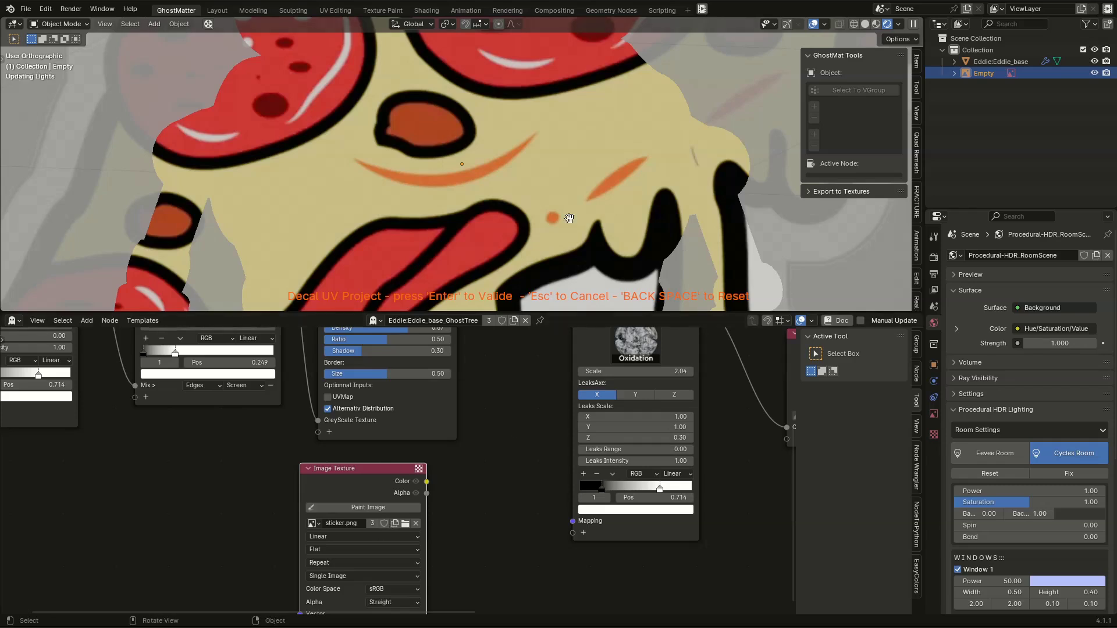
# Step: Shrink the pizza decal, place it near the middle of the robot's chest and rotate it
pyautogui.press('s')
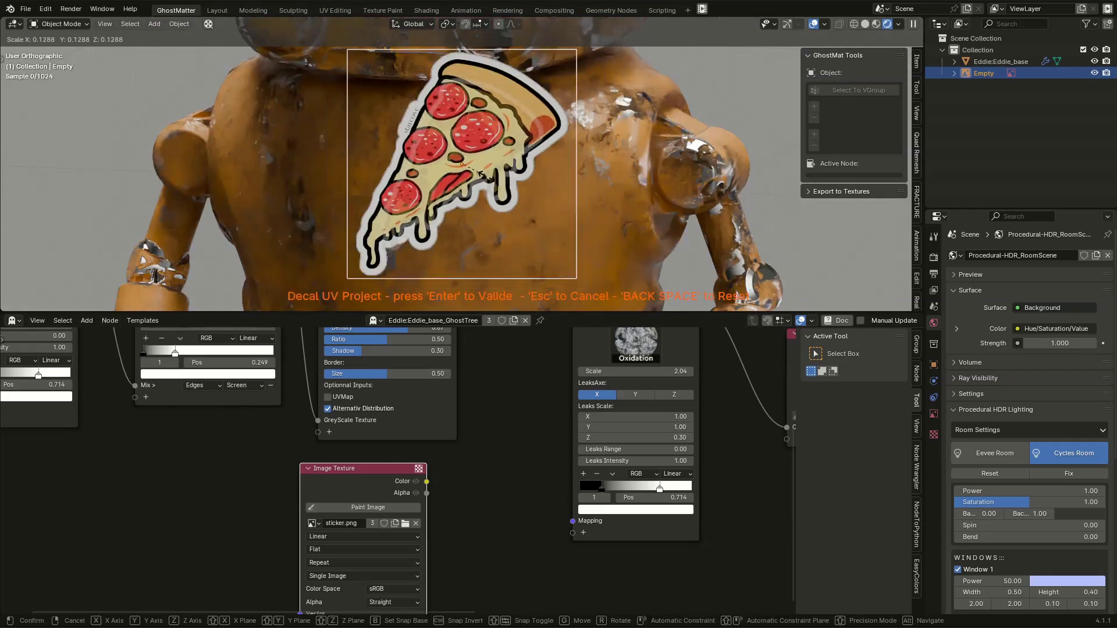
pyautogui.click(469, 172)
pyautogui.press('g')
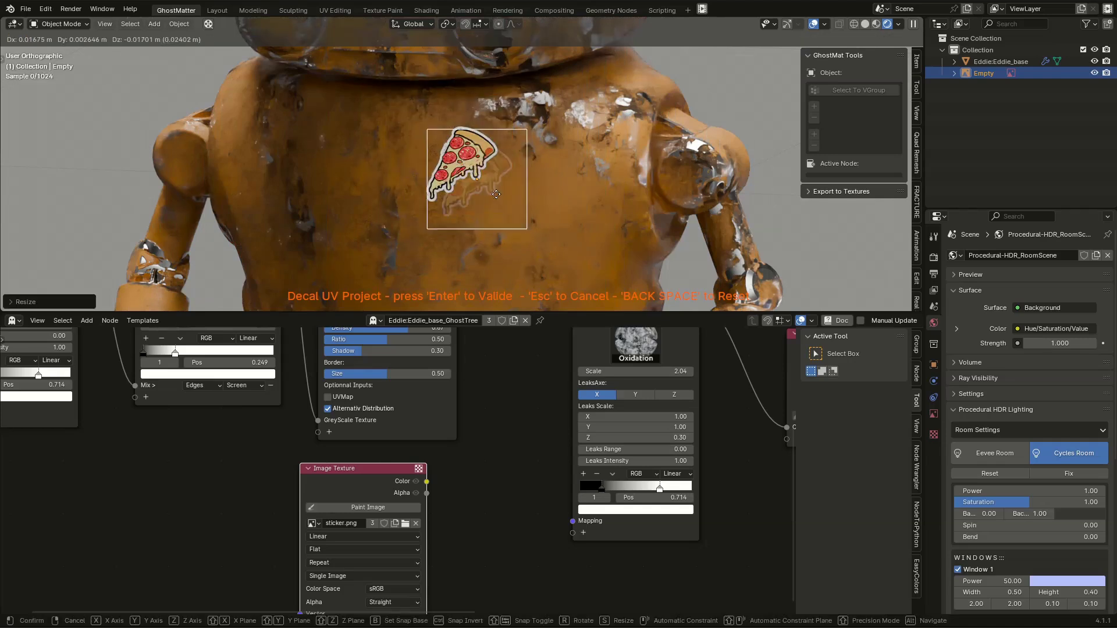
pyautogui.click(496, 200)
pyautogui.press('r')
pyautogui.click(569, 201)
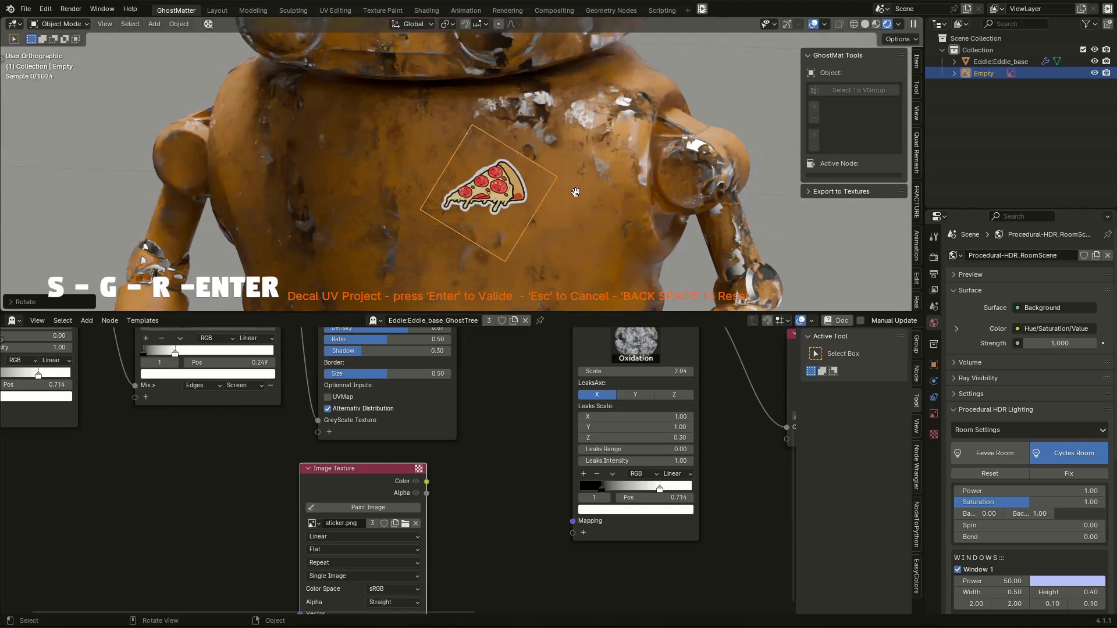
# Step: Enlarge the pizza decal, tilt it more upright on the chest and apply the projection
pyautogui.press('s')
pyautogui.click(608, 221)
pyautogui.press('g')
pyautogui.click(605, 236)
pyautogui.press('r')
pyautogui.click(610, 190)
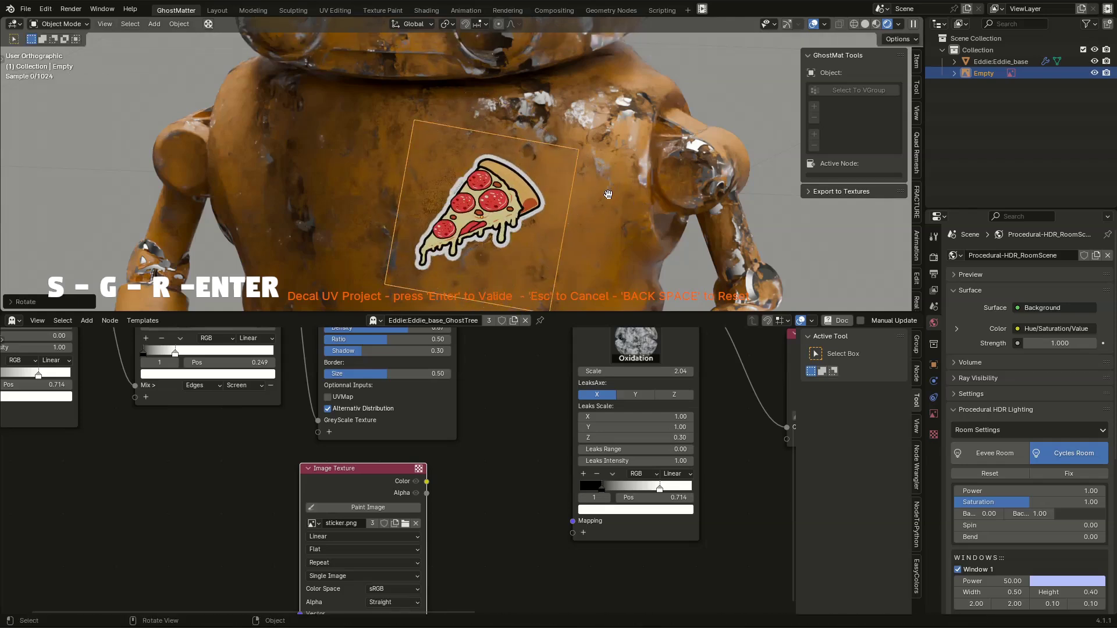
pyautogui.press('s')
pyautogui.click(616, 227)
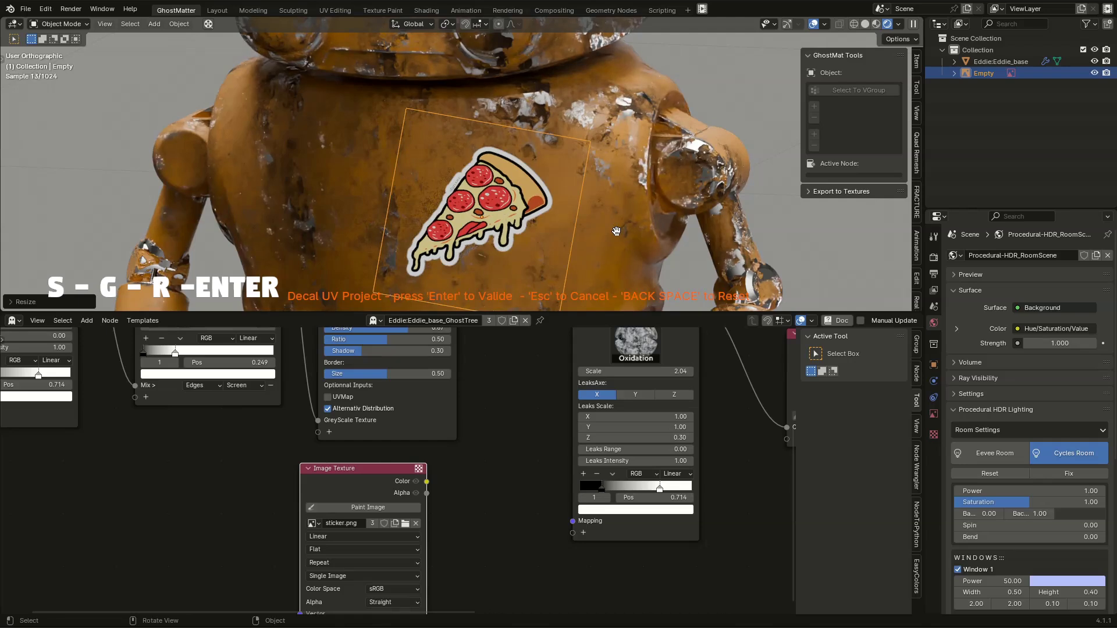
pyautogui.press('Return')
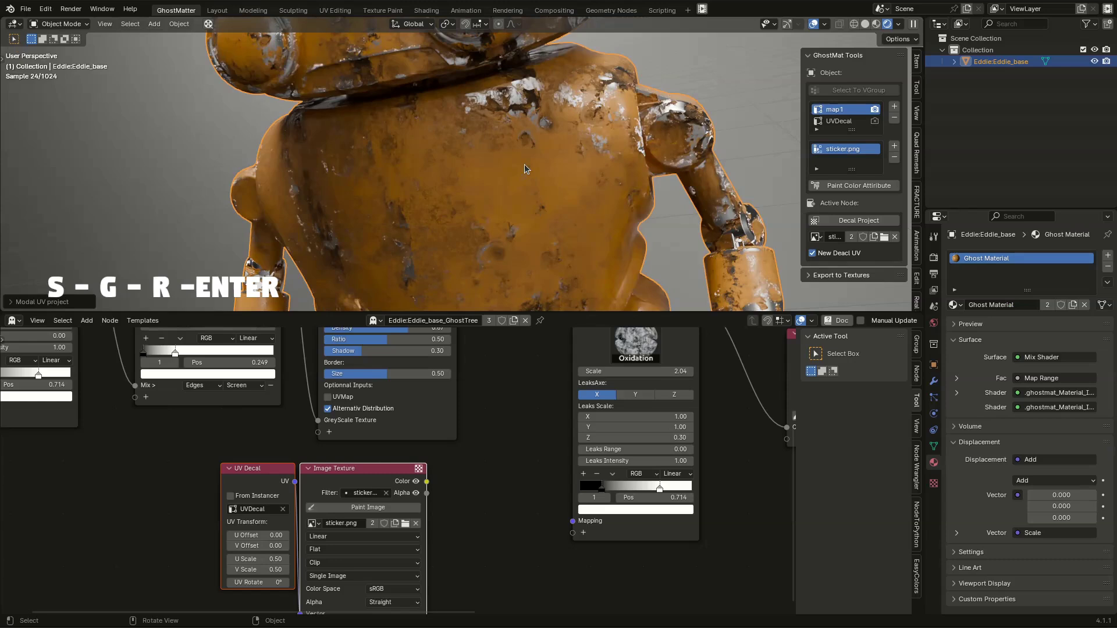
# Step: Move the UV Decal and Image Texture nodes together, farther from the paint's Oxidation Mask
pyautogui.press('KP_1')
pyautogui.moveTo(585, 145); pyautogui.dragTo(526, 178, button='middle')
pyautogui.scroll(-4, 552, 157)
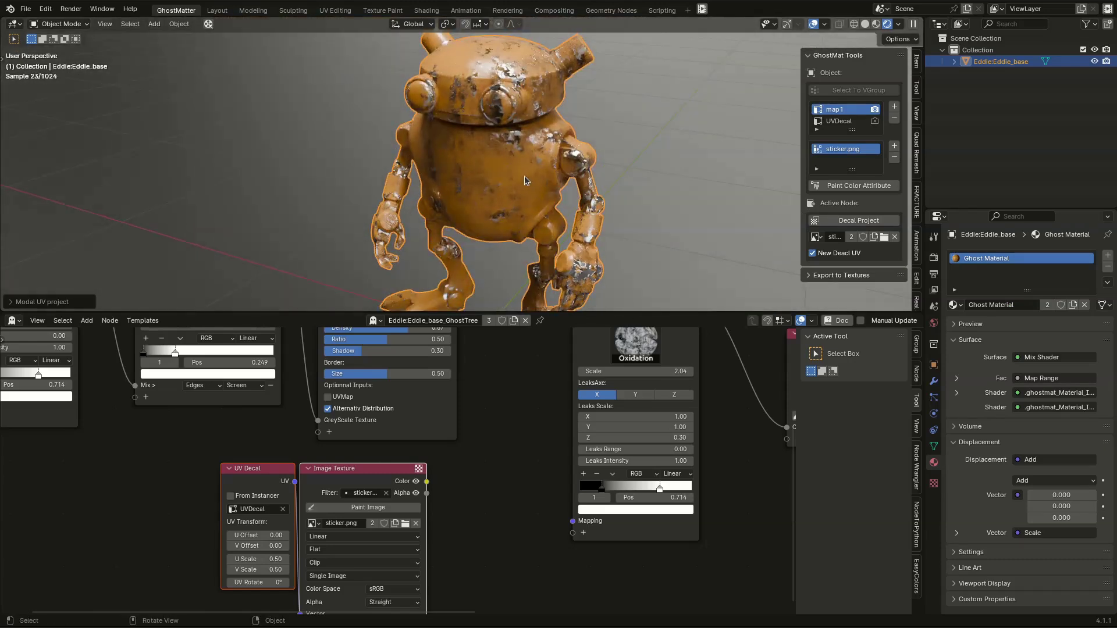
pyautogui.moveTo(247, 469); pyautogui.dragTo(180, 475)
pyautogui.scroll(-5, 390, 498)
# Step: Lower the Material_Input.001 node and link the sticker texture's Color to a new input on it
pyautogui.moveTo(430, 511); pyautogui.dragTo(394, 495, button='middle')
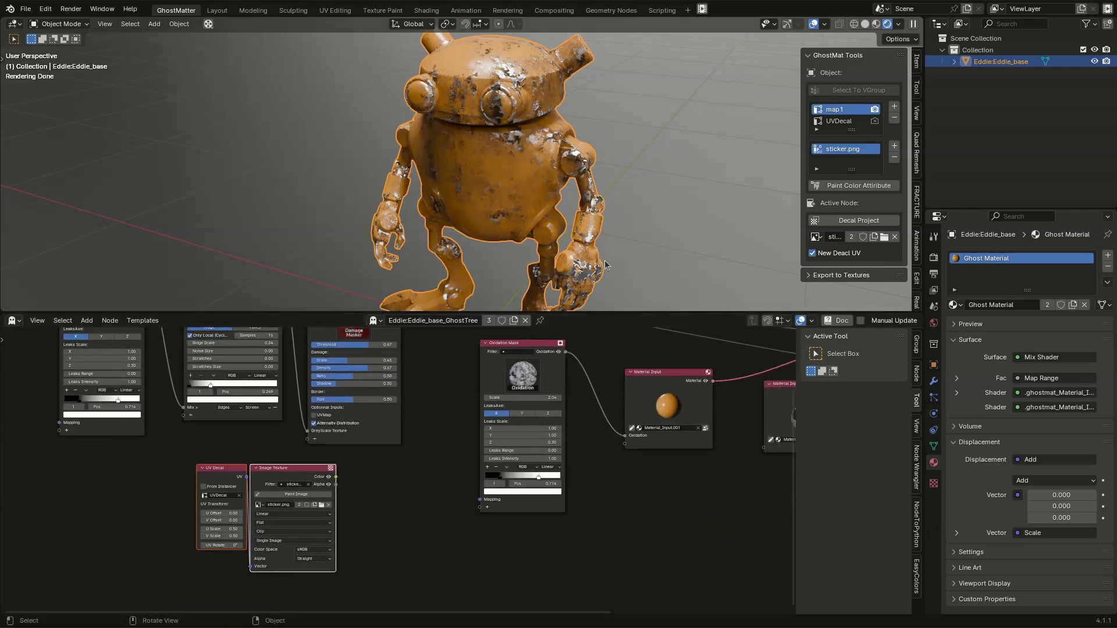
pyautogui.moveTo(651, 379); pyautogui.dragTo(652, 413)
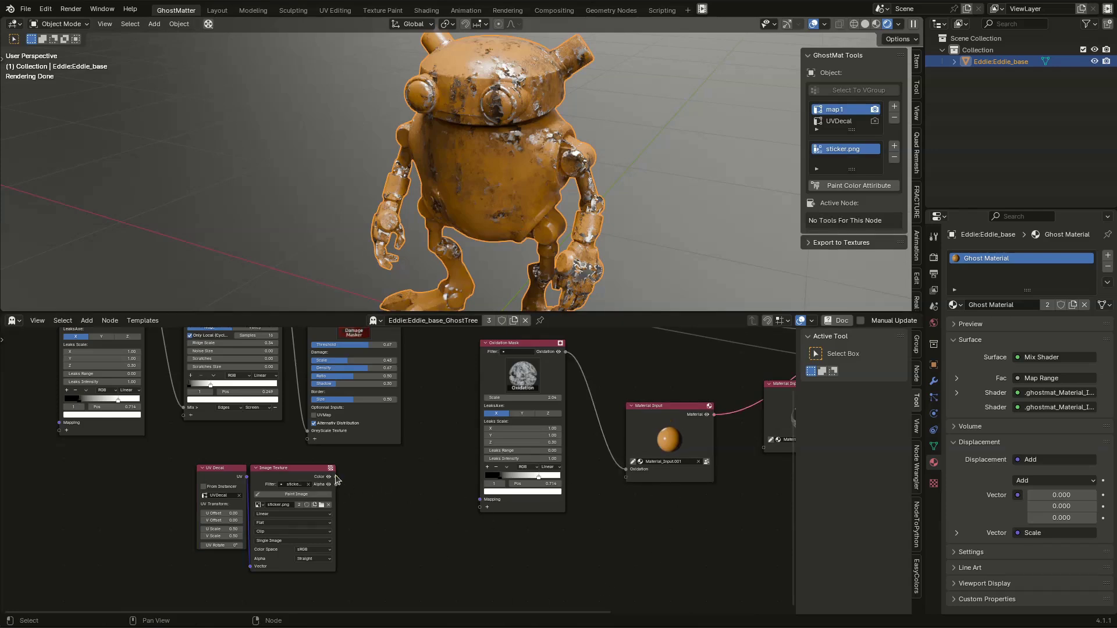
pyautogui.moveTo(460, 539); pyautogui.dragTo(627, 479)
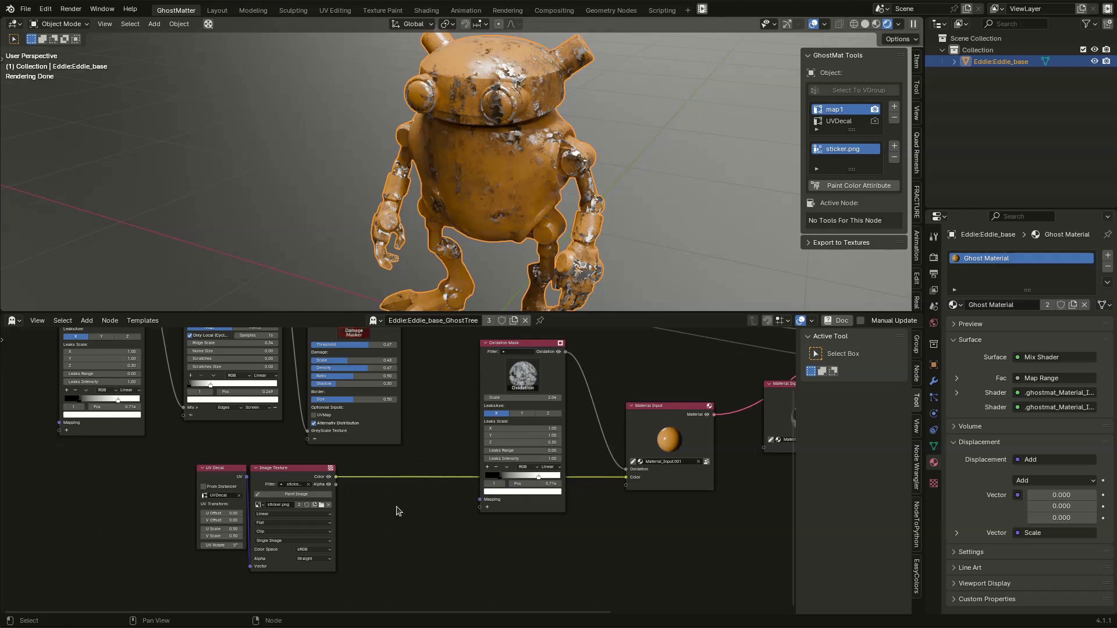
# Step: Link the sticker texture's Alpha to a new input on Material_Input.001 and open that material's nodes for editing
pyautogui.moveTo(475, 563); pyautogui.dragTo(627, 485)
pyautogui.click(687, 407)
pyautogui.press('Tab')
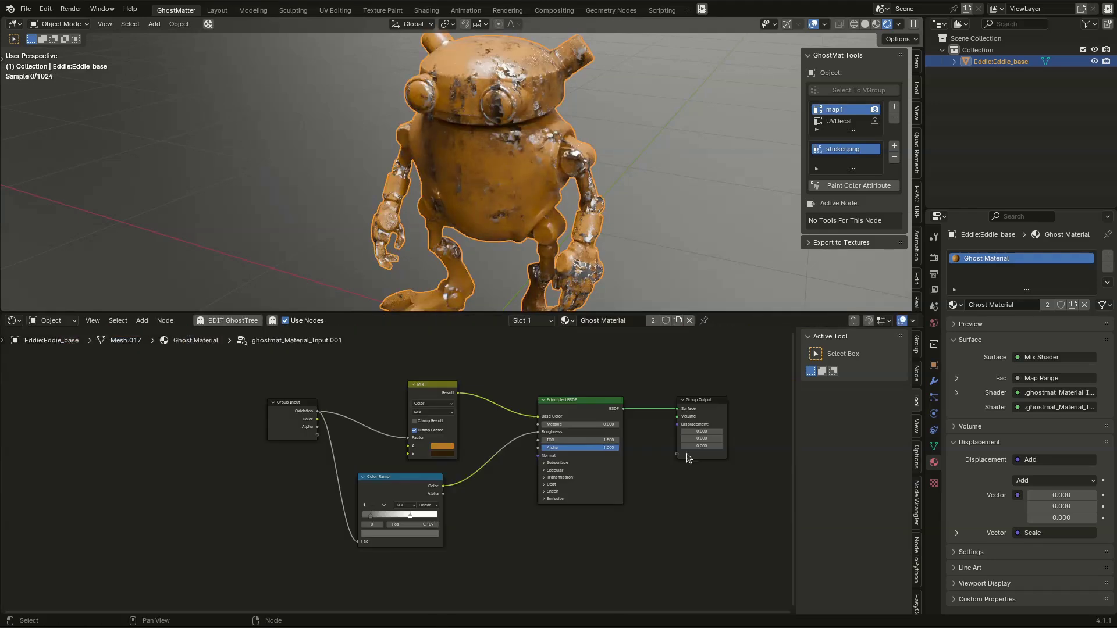
# Step: Duplicate the color Mix node and insert the copy between the original Mix and the Principled BSDF's Base Color
pyautogui.click(438, 366)
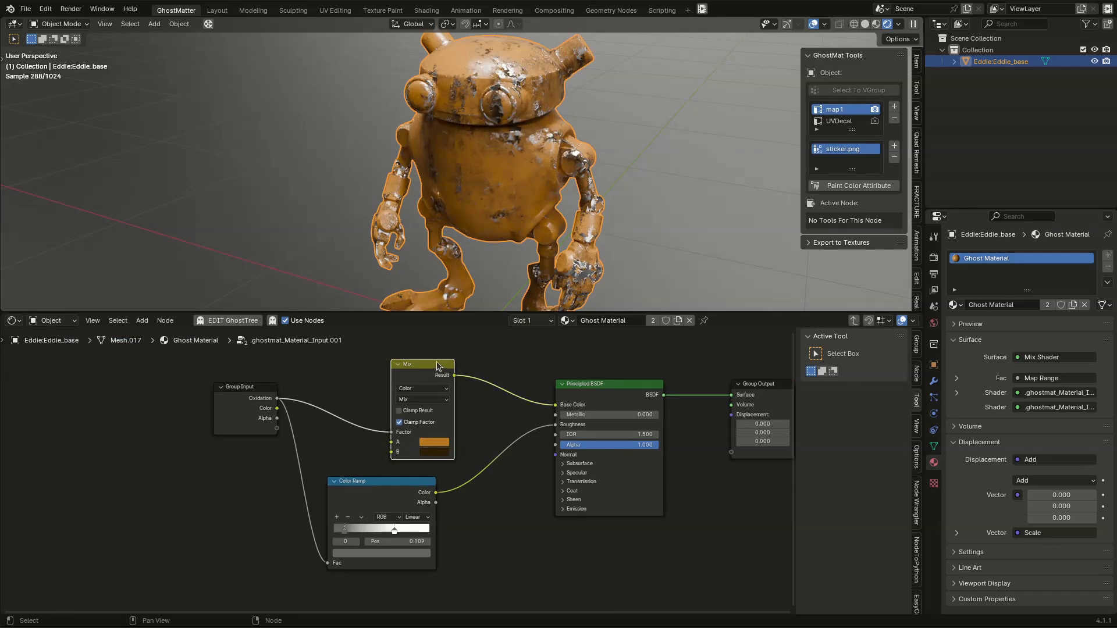
pyautogui.hotkey('shift', 'd')
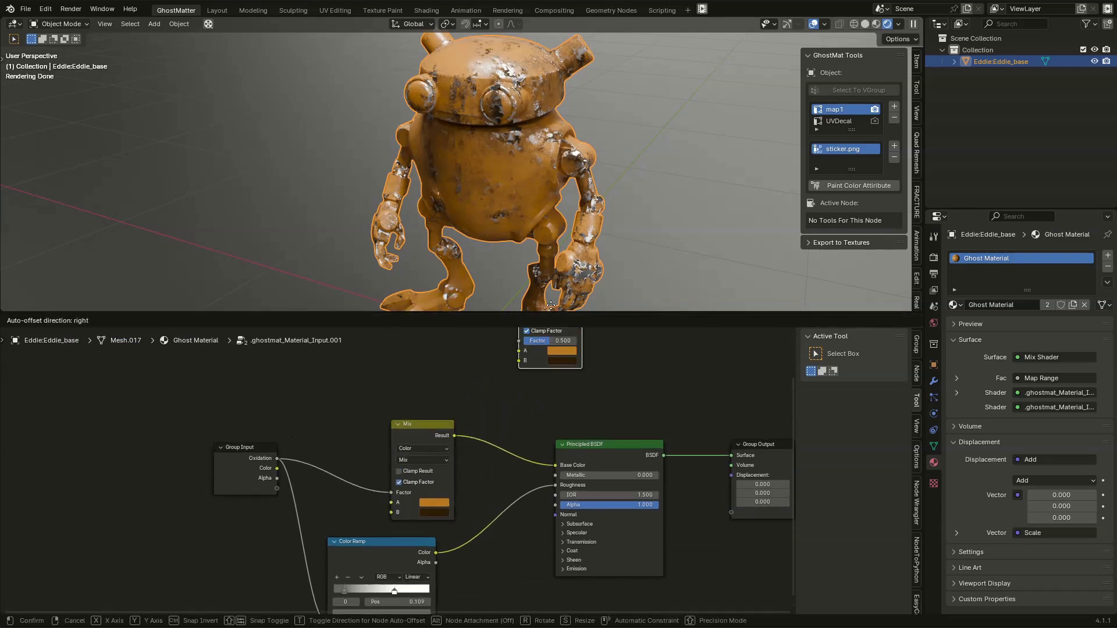
pyautogui.click(334, 392)
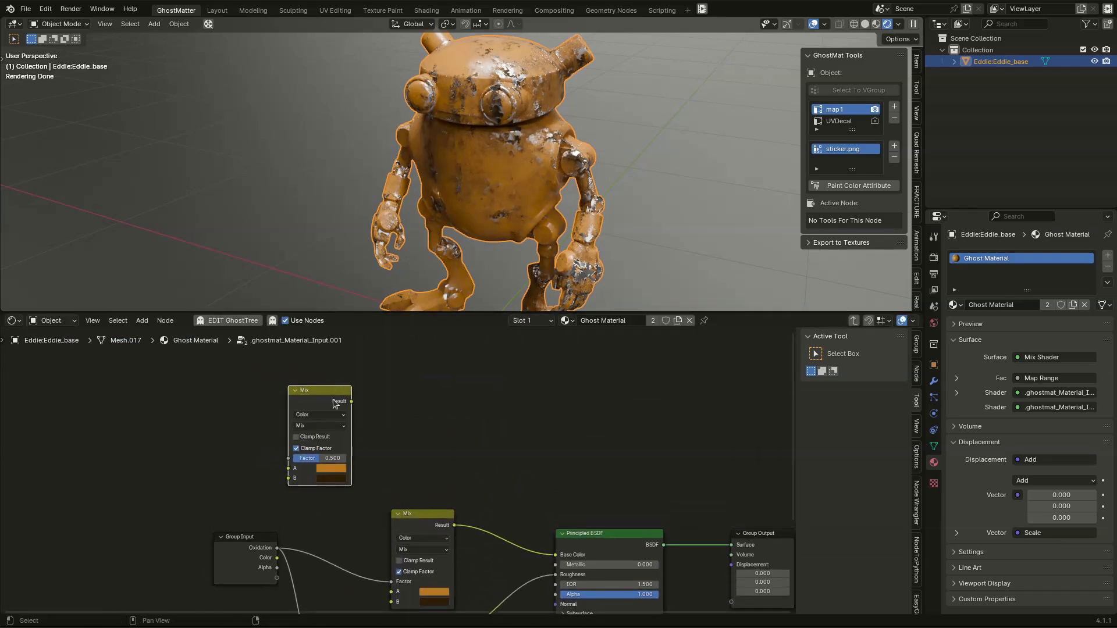
pyautogui.moveTo(329, 392); pyautogui.dragTo(360, 405)
pyautogui.moveTo(419, 522); pyautogui.dragTo(473, 468)
pyautogui.moveTo(424, 460); pyautogui.dragTo(405, 423, button='middle')
pyautogui.moveTo(344, 373); pyautogui.dragTo(368, 427)
pyautogui.scroll(3, 289, 512)
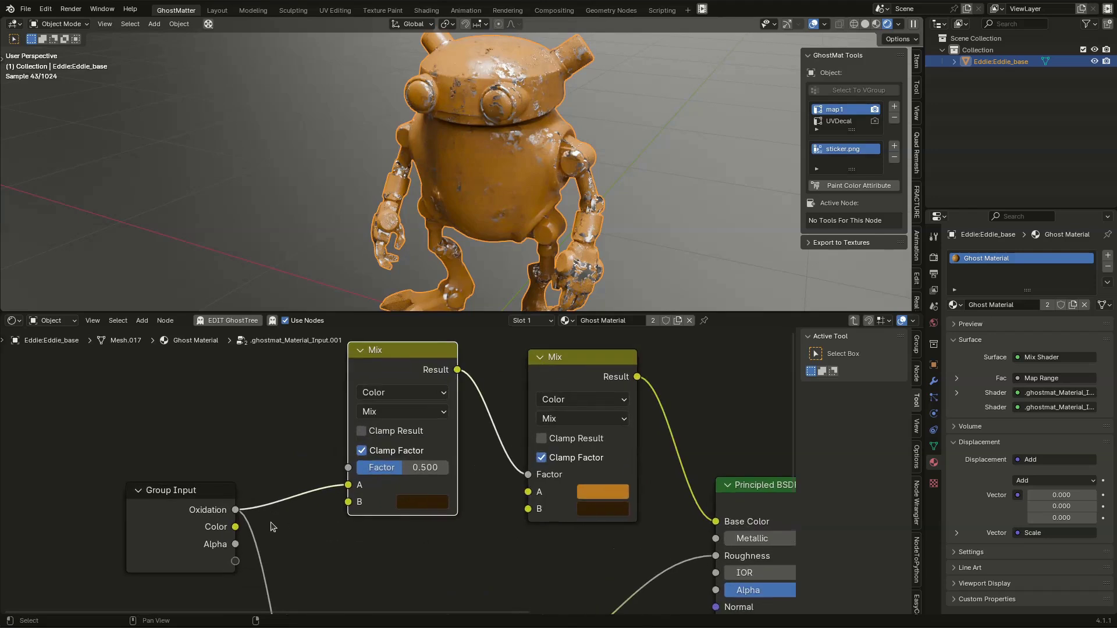
pyautogui.moveTo(401, 364); pyautogui.dragTo(696, 394)
pyautogui.moveTo(555, 526); pyautogui.dragTo(429, 502)
# Step: Link the Group Input's Color to the second Mix's B input and its Alpha to that Mix's Factor
pyautogui.scroll(-4, 428, 505)
pyautogui.moveTo(339, 540); pyautogui.dragTo(284, 458, button='middle')
pyautogui.moveTo(232, 509); pyautogui.dragTo(573, 441)
pyautogui.moveTo(232, 522); pyautogui.dragTo(572, 416)
pyautogui.scroll(1, 558, 407)
pyautogui.moveTo(516, 177); pyautogui.dragTo(562, 120, button='middle')
pyautogui.scroll(4, 527, 142)
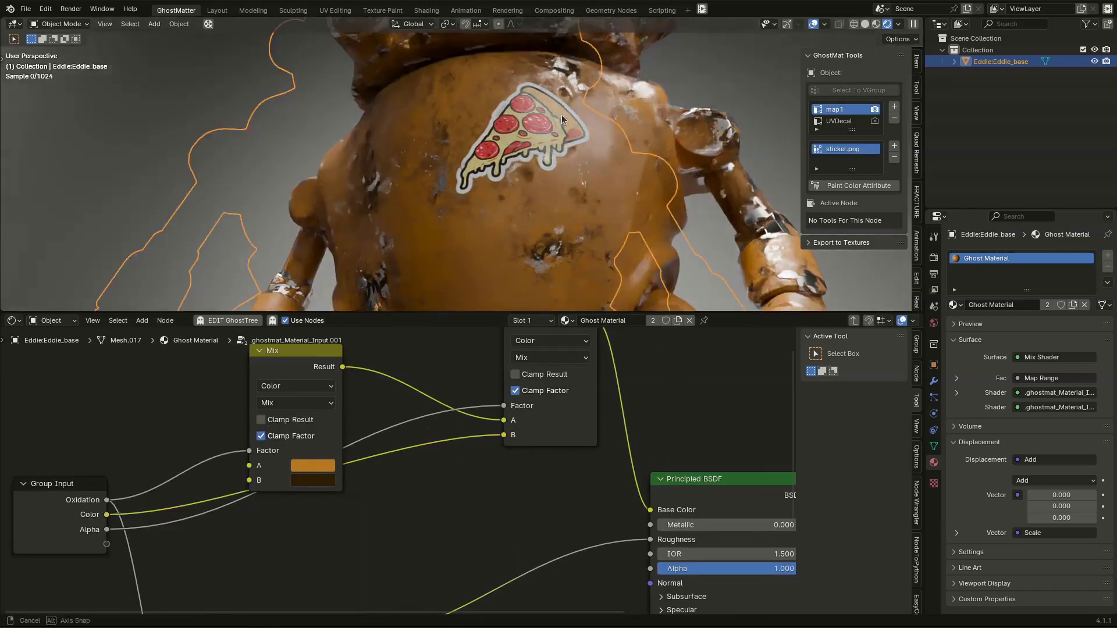
# Step: Move the oxidation Mix node higher, clear of the Color and Alpha links
pyautogui.scroll(-4, 476, 504)
pyautogui.moveTo(400, 436); pyautogui.dragTo(427, 460, button='middle')
pyautogui.moveTo(375, 426); pyautogui.dragTo(369, 385)
pyautogui.moveTo(459, 505); pyautogui.dragTo(461, 427, button='middle')
pyautogui.scroll(-3, 458, 464)
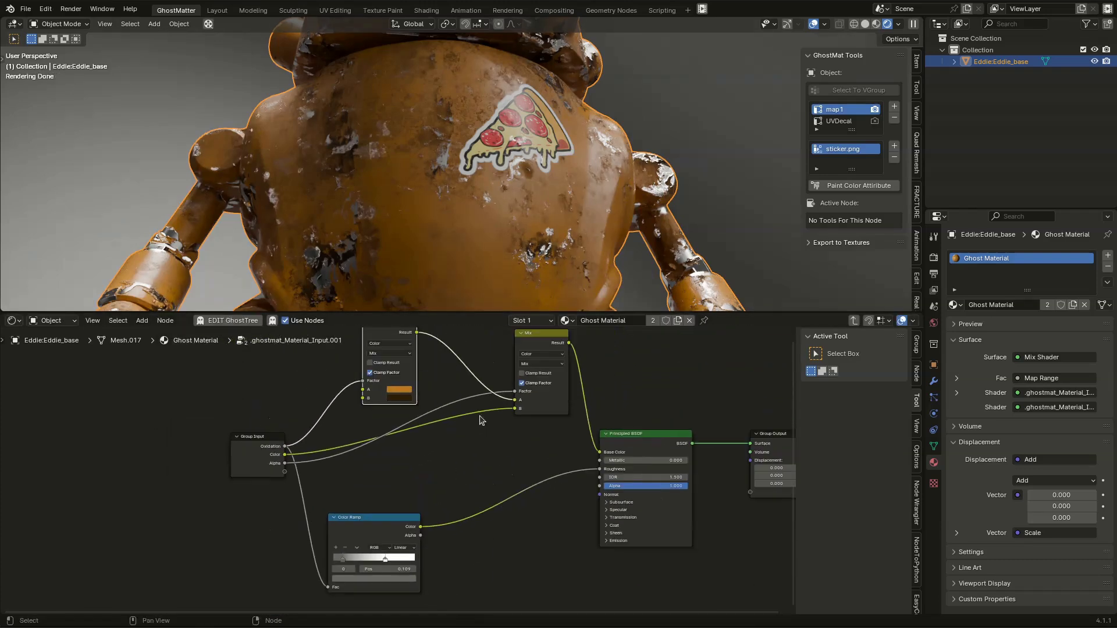
# Step: Duplicate the sticker Mix onto the link between the Color Ramp and Roughness, with the Group Input's Alpha driving its Factor
pyautogui.click(556, 336)
pyautogui.hotkey('shift', 'd')
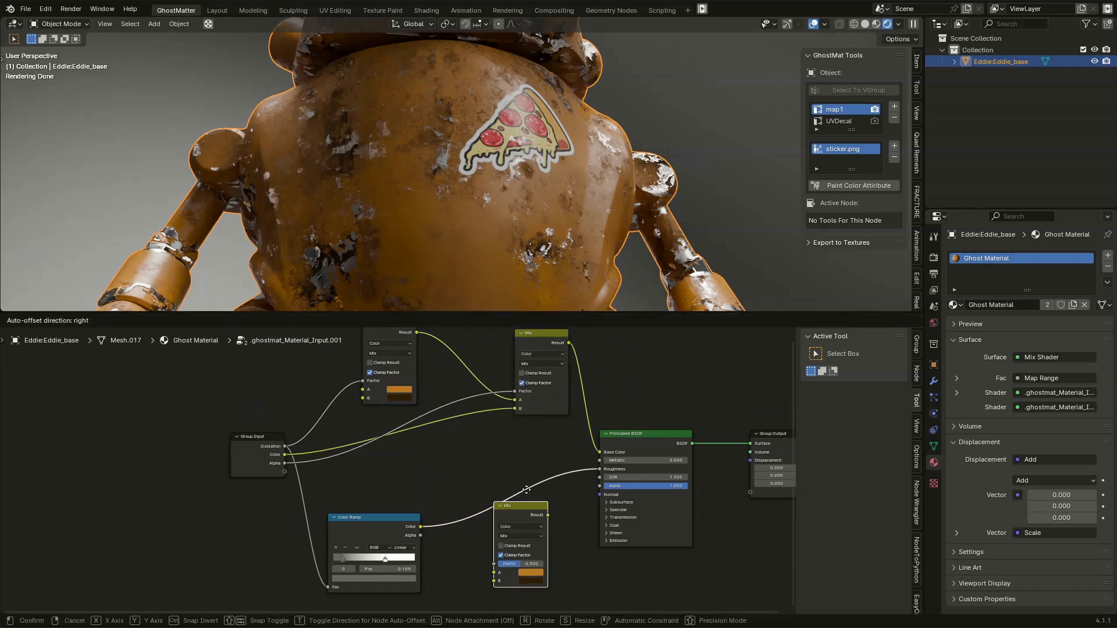
pyautogui.click(526, 480)
pyautogui.moveTo(427, 451); pyautogui.dragTo(449, 405, button='middle')
pyautogui.scroll(3, 444, 455)
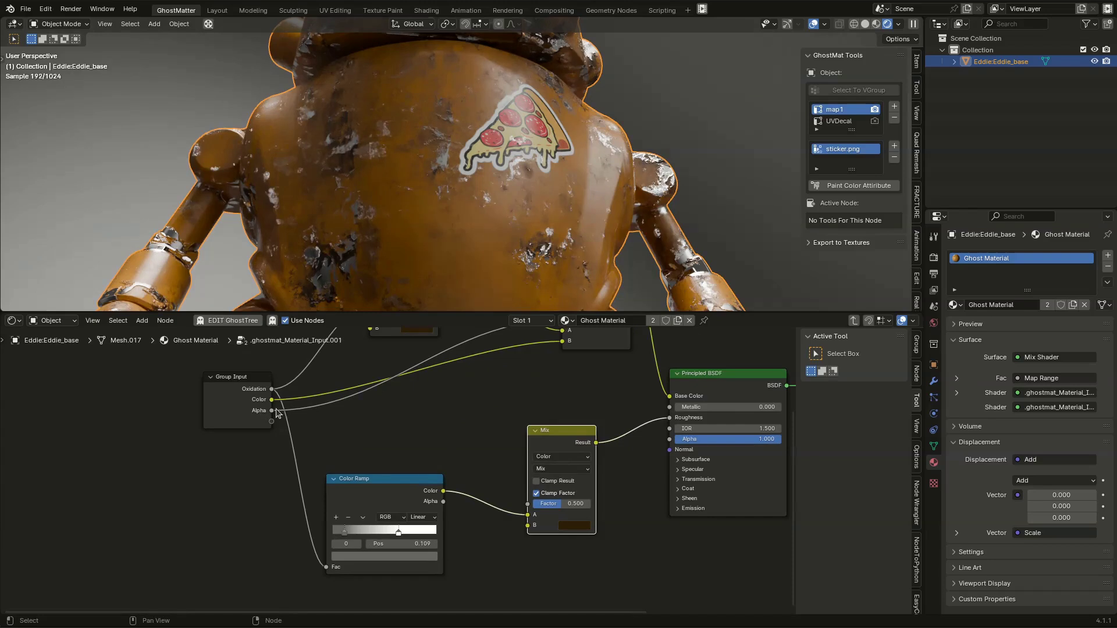
pyautogui.moveTo(281, 414); pyautogui.dragTo(529, 505)
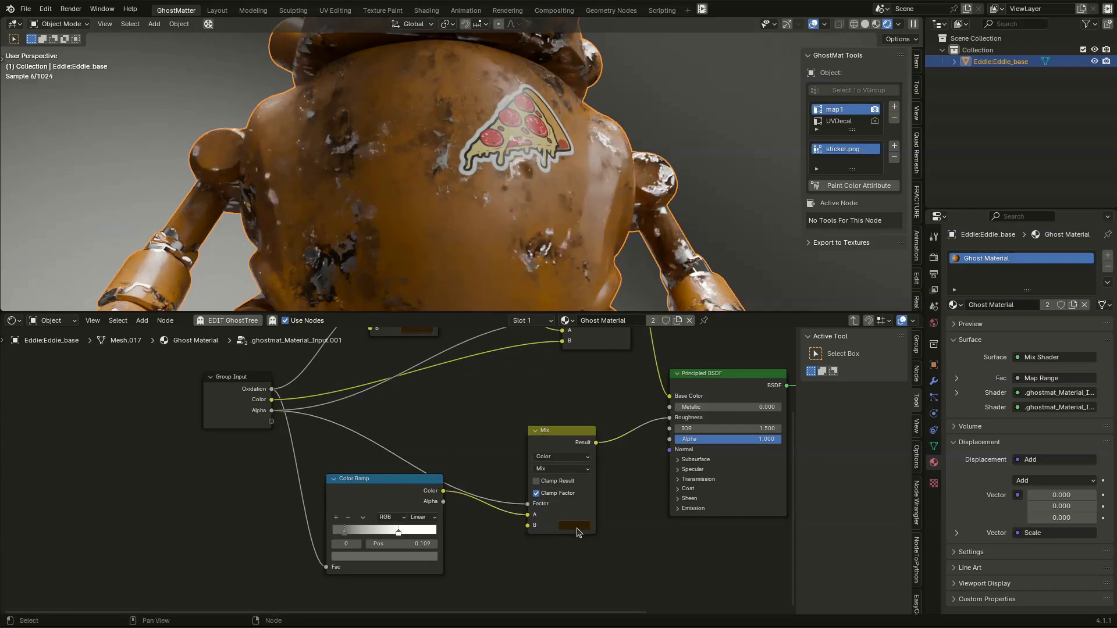
# Step: Set the roughness Mix's B color to a dark neutral grey with Saturation 0
pyautogui.click(574, 526)
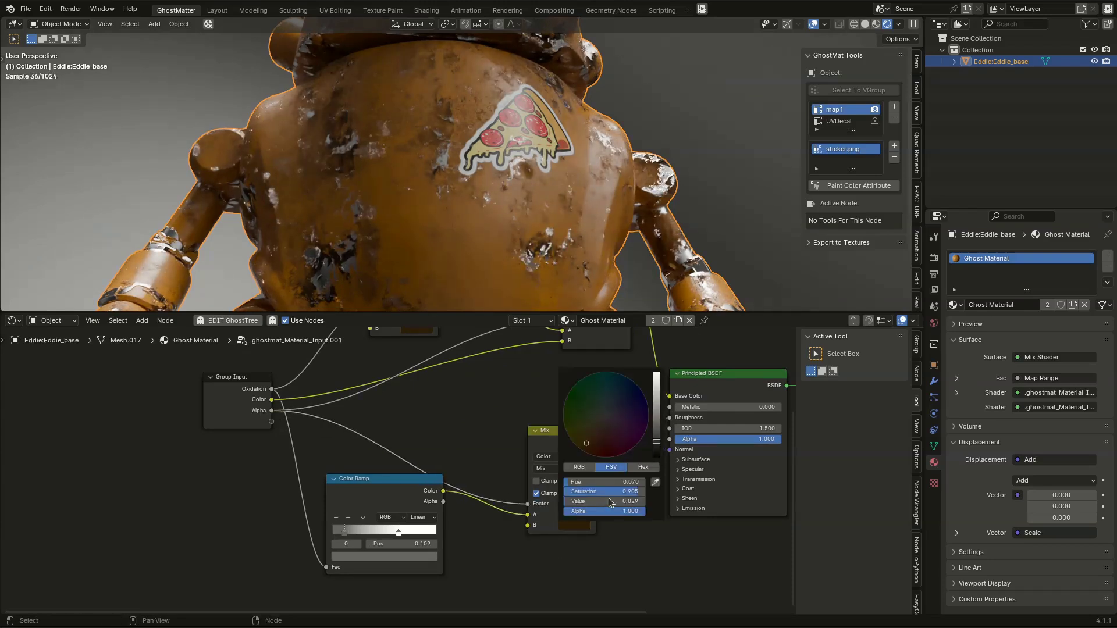
pyautogui.moveTo(610, 491); pyautogui.dragTo(564, 491)
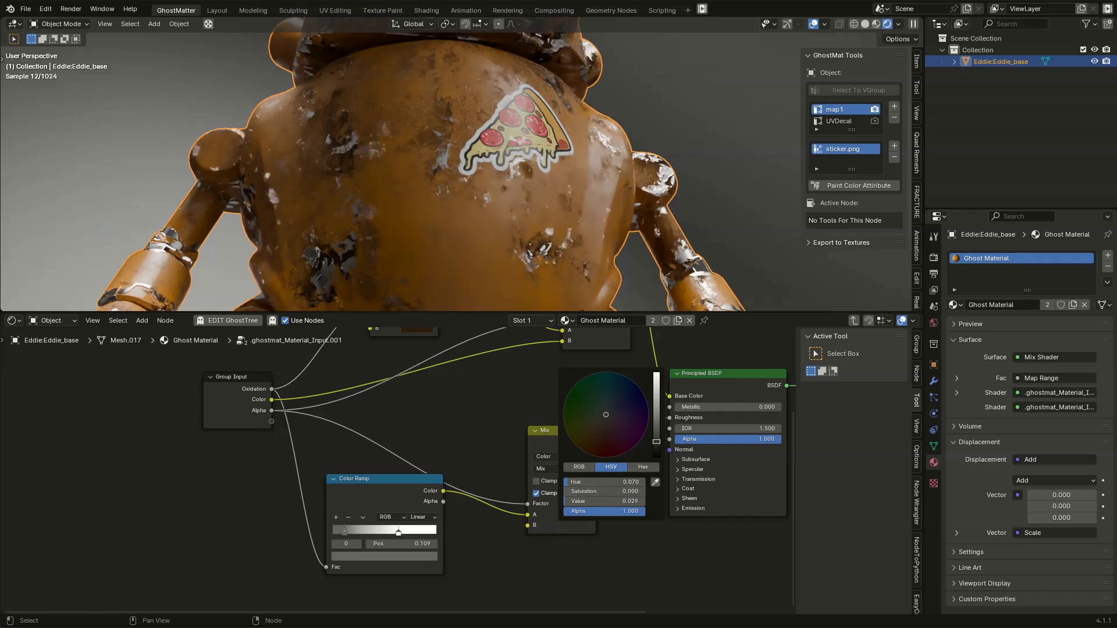
pyautogui.click(658, 445)
# Step: Preview the roughness Mix output on the robot, restore the Principled BSDF output and examine the sticker's shine
pyautogui.moveTo(621, 454); pyautogui.dragTo(401, 484, button='middle')
pyautogui.keyDown('ctrl'); pyautogui.keyDown('shift'); pyautogui.click(394, 471); pyautogui.keyUp('shift'); pyautogui.keyUp('ctrl')
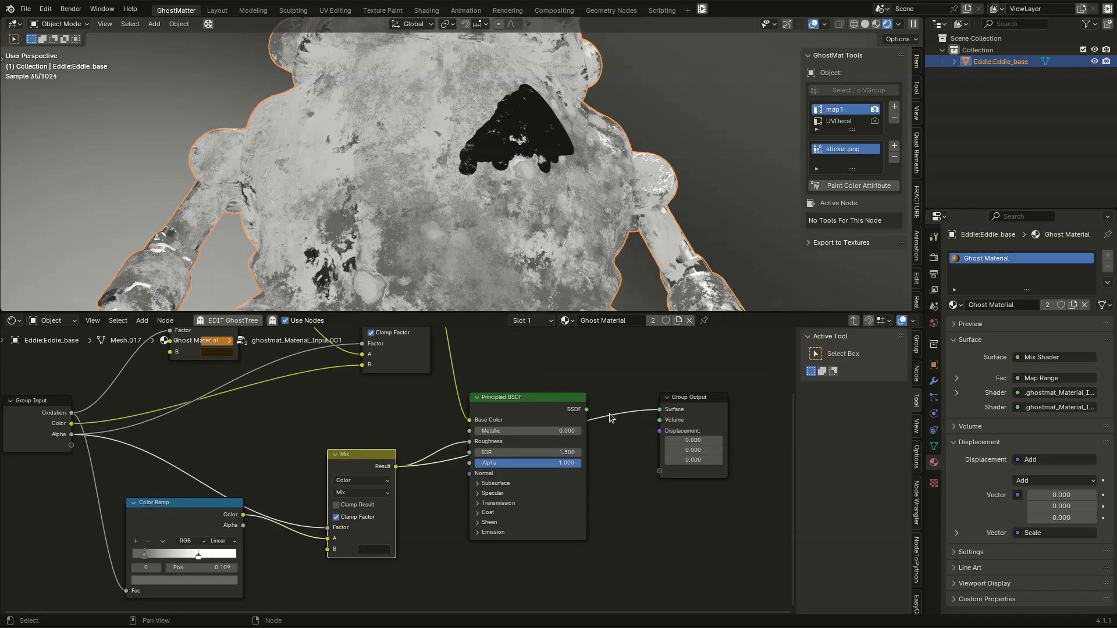
pyautogui.keyDown('ctrl'); pyautogui.keyDown('shift'); pyautogui.click(586, 413); pyautogui.keyUp('shift'); pyautogui.keyUp('ctrl')
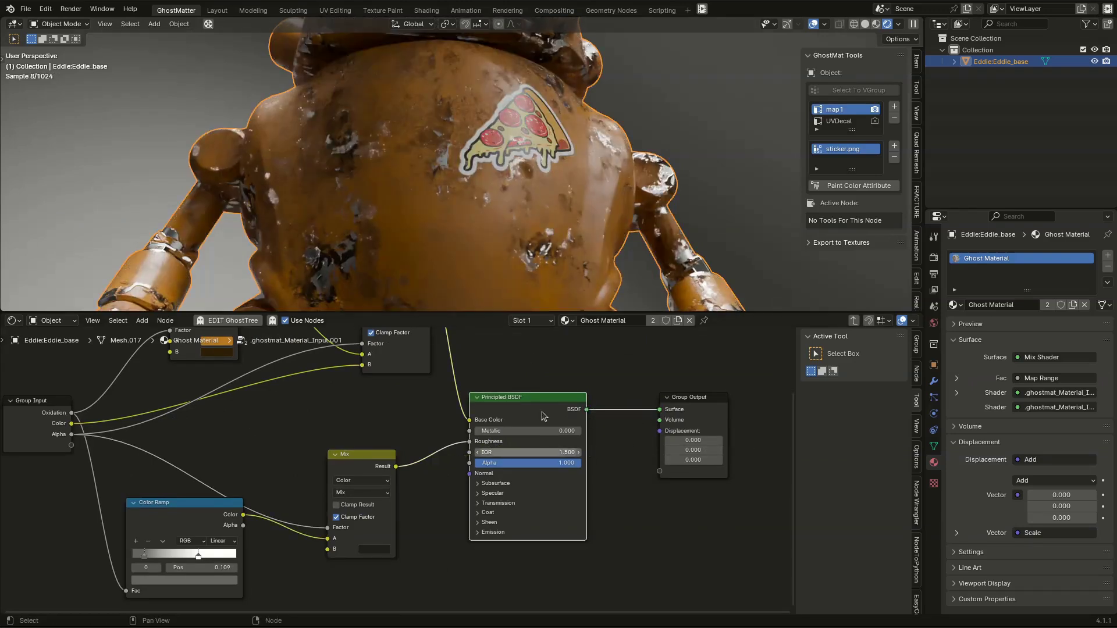
pyautogui.moveTo(490, 187); pyautogui.dragTo(504, 213, button='middle')
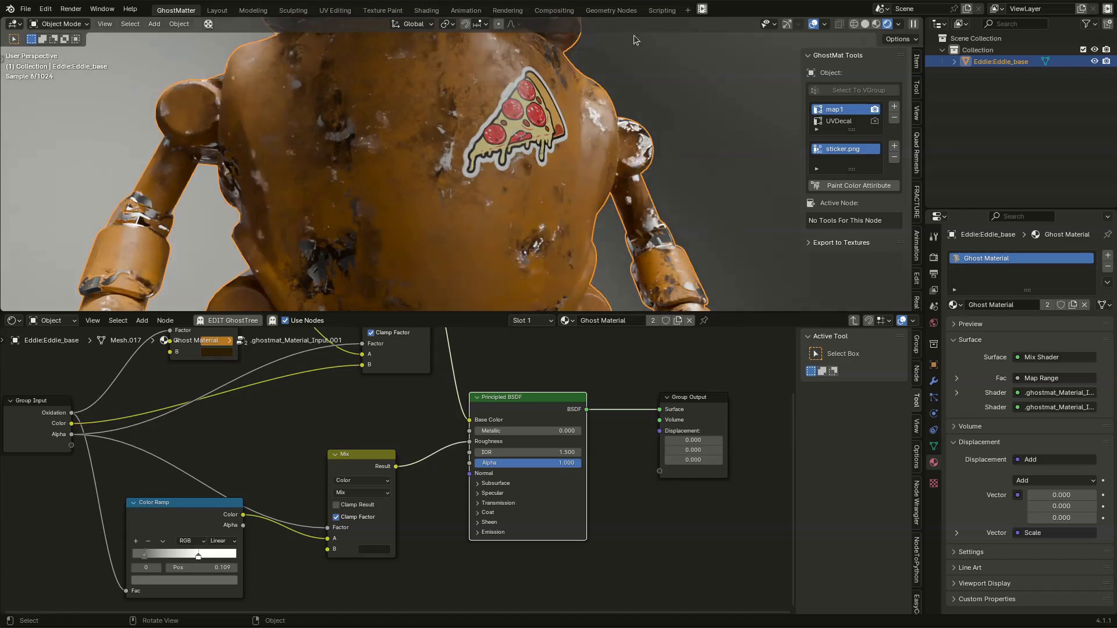
pyautogui.moveTo(542, 152); pyautogui.dragTo(519, 145, button='middle')
pyautogui.moveTo(407, 406); pyautogui.dragTo(471, 439, button='middle')
pyautogui.scroll(-5, 471, 439)
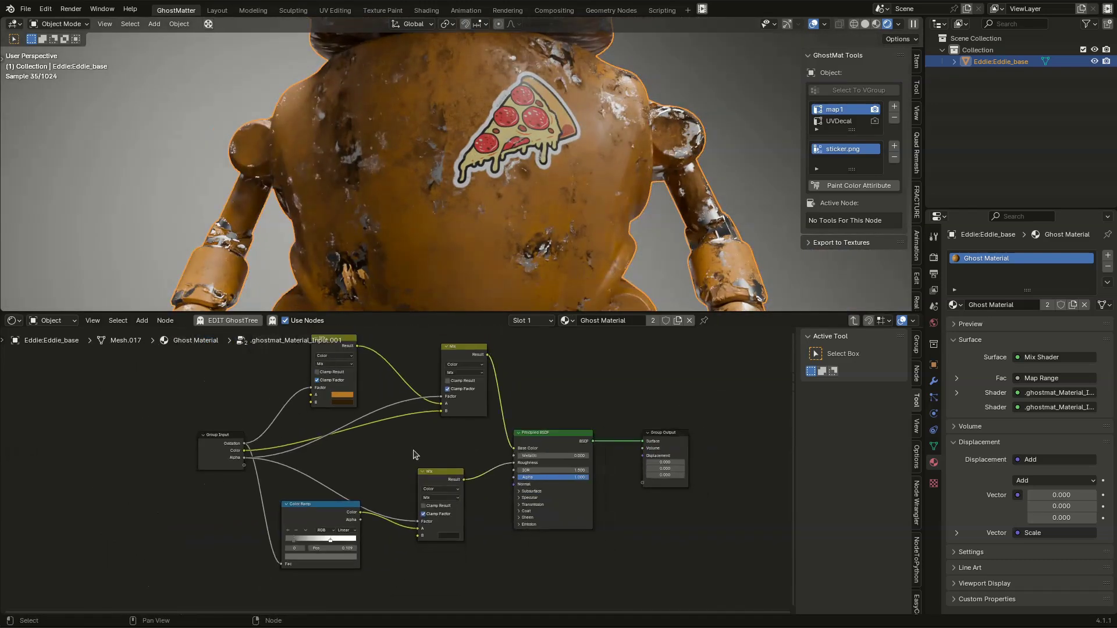
# Step: Return to the GhostTree and move the UV Decal and Image Texture nodes together beneath the paint's Oxidation Mask
pyautogui.press('Tab')
pyautogui.moveTo(314, 531); pyautogui.dragTo(371, 459, button='middle')
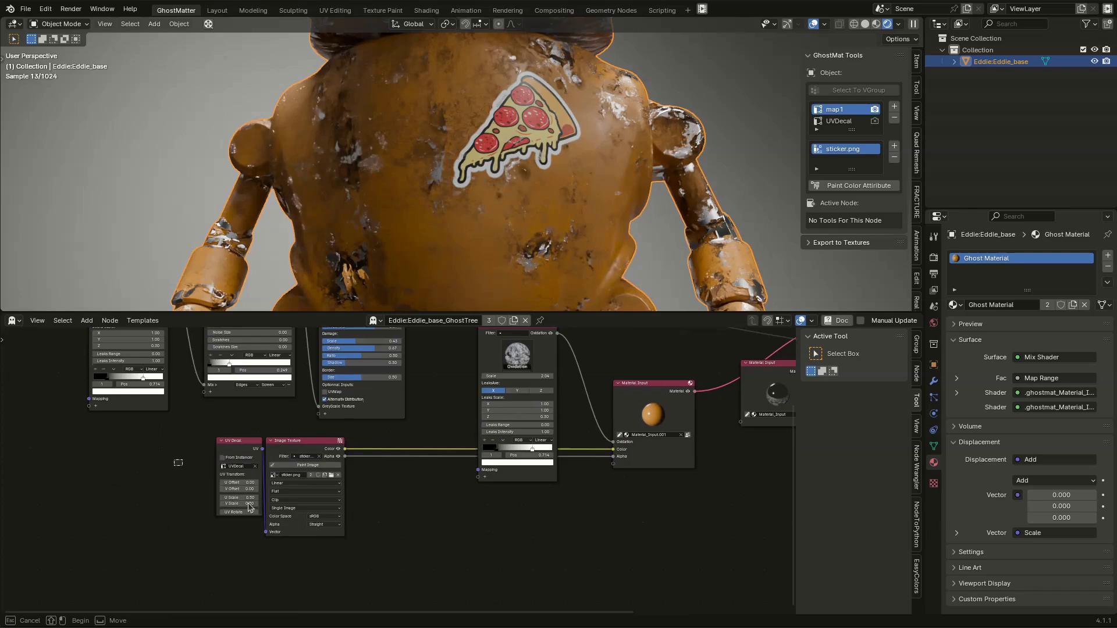
pyautogui.moveTo(182, 465); pyautogui.dragTo(337, 533)
pyautogui.press('g')
pyautogui.click(509, 571)
pyautogui.scroll(-2, 569, 175)
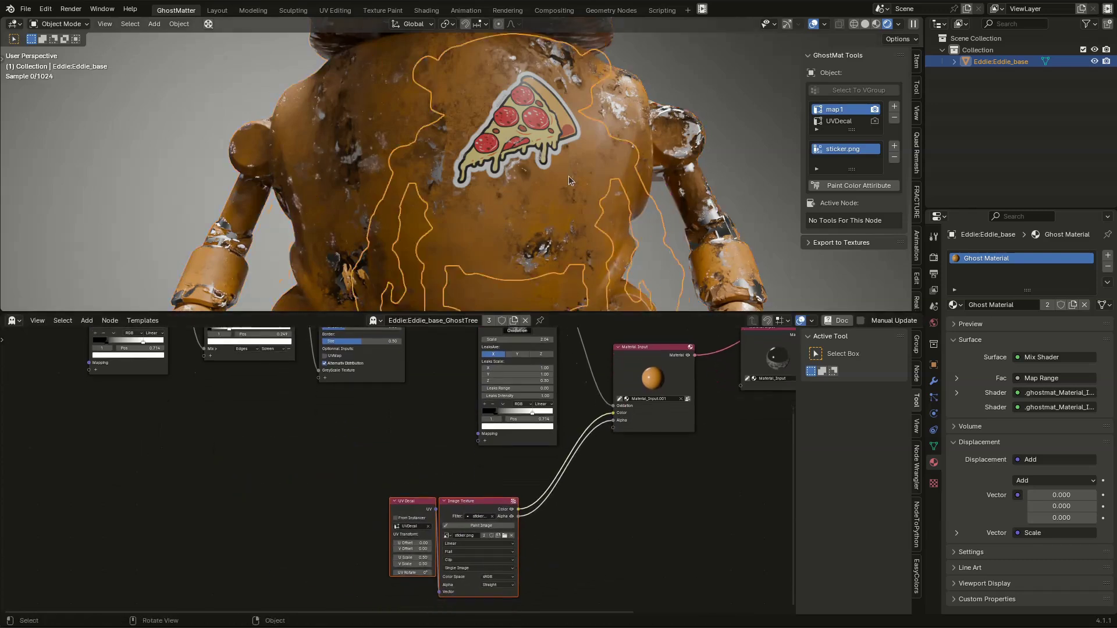
# Step: Examine the painted, damaged robot and its pizza sticker from several sides and distances
pyautogui.scroll(-2, 569, 176)
pyautogui.moveTo(427, 425); pyautogui.dragTo(453, 545, button='middle')
pyautogui.scroll(-4, 453, 544)
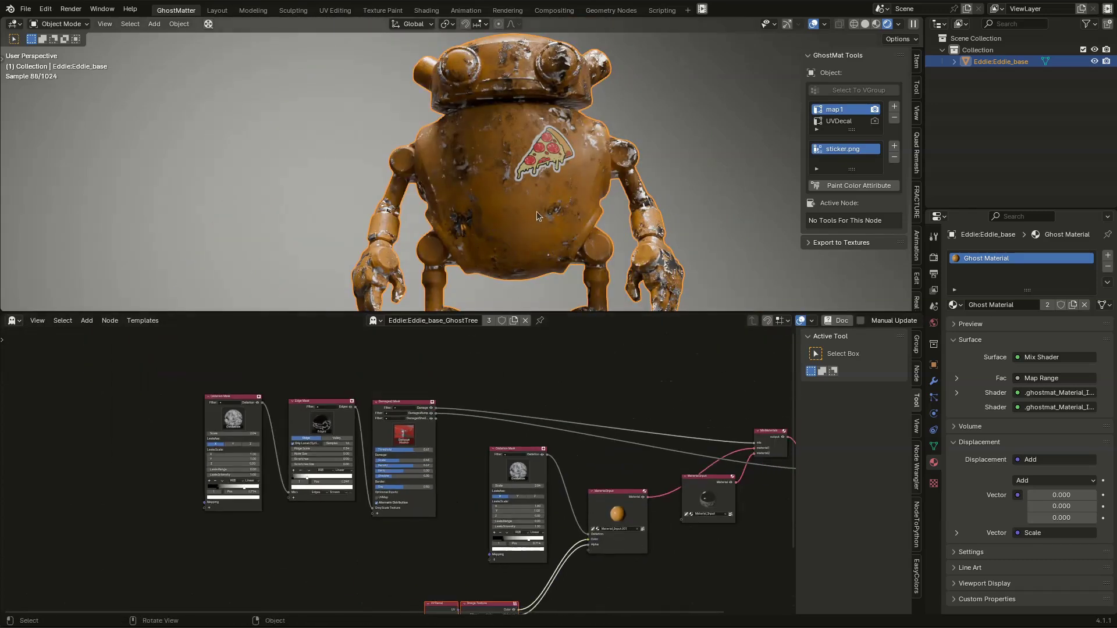
pyautogui.moveTo(536, 213); pyautogui.dragTo(468, 250, button='middle')
pyautogui.moveTo(555, 245); pyautogui.dragTo(773, 204, button='middle')
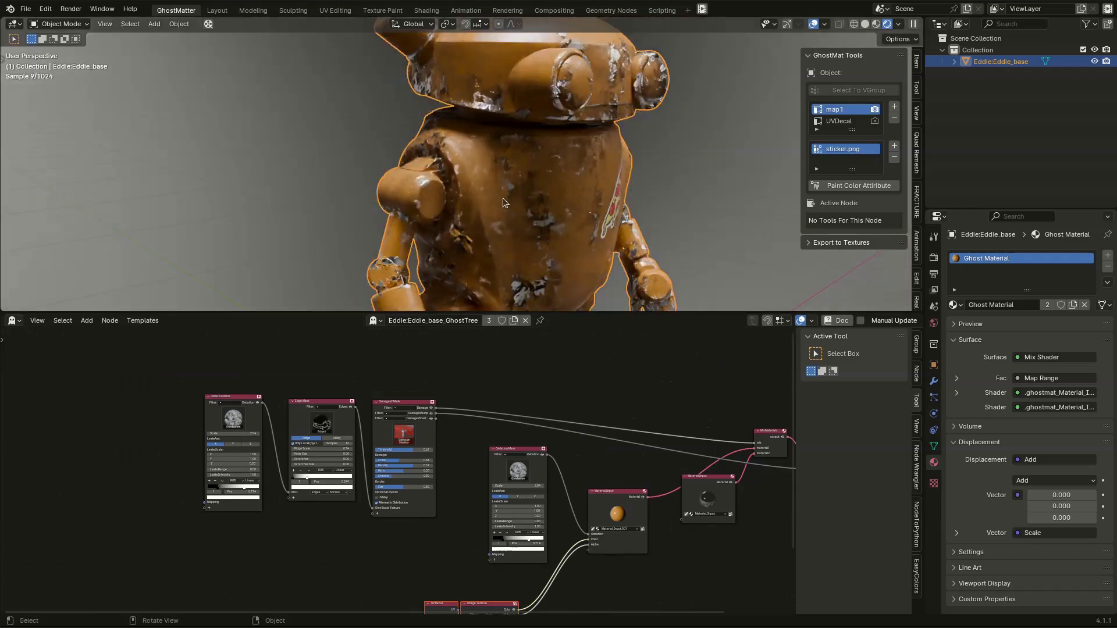
pyautogui.moveTo(514, 195); pyautogui.dragTo(250, 198, button='middle')
pyautogui.keyDown('shift'); pyautogui.moveTo(605, 187); pyautogui.dragTo(284, 175, button='middle'); pyautogui.keyUp('shift')
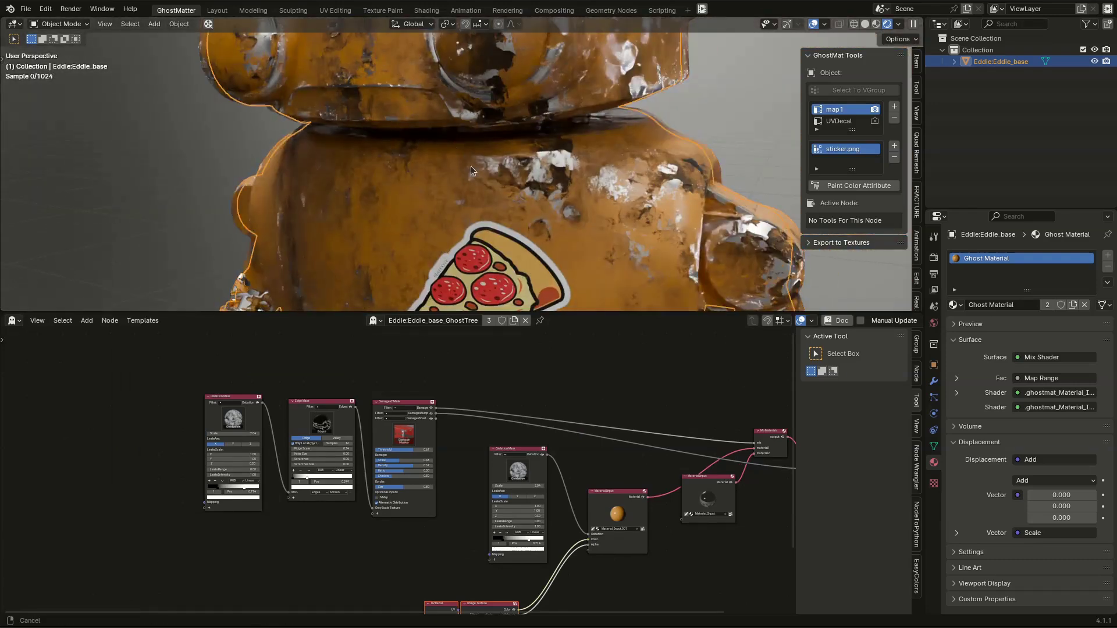
pyautogui.keyDown('ctrl'); pyautogui.moveTo(466, 152); pyautogui.dragTo(500, 47, button='middle'); pyautogui.keyUp('ctrl')
pyautogui.keyDown('shift'); pyautogui.moveTo(502, 146); pyautogui.dragTo(480, 137, button='middle'); pyautogui.keyUp('shift')
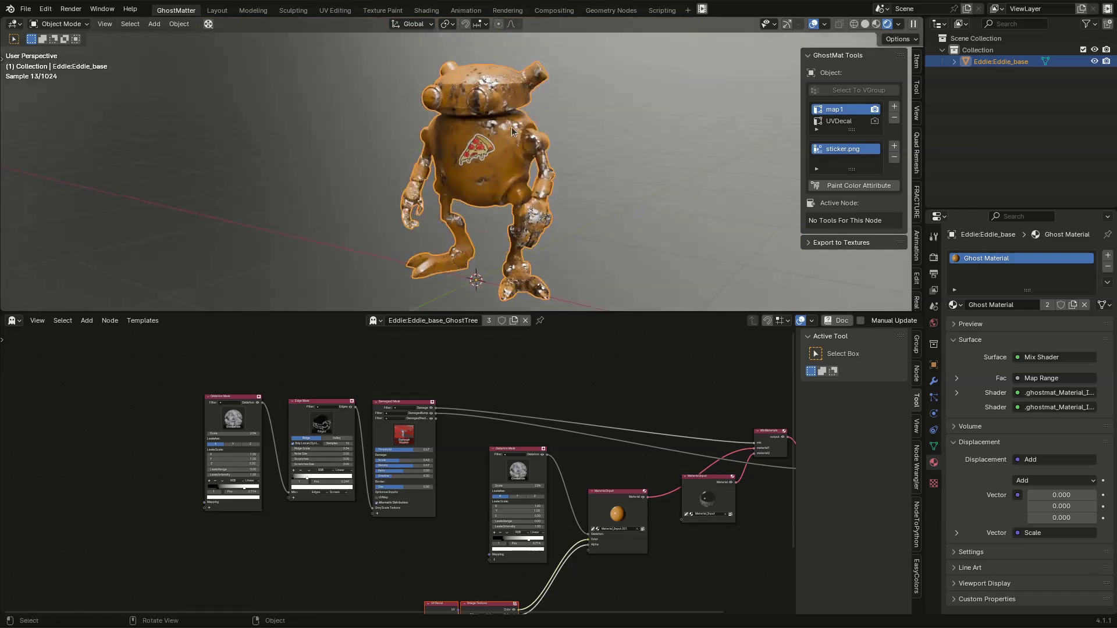
# Step: Move the metal Material Input node slightly lower and replace its material with Rust
pyautogui.scroll(1, 508, 126)
pyautogui.moveTo(688, 560); pyautogui.dragTo(488, 502, button='middle')
pyautogui.moveTo(515, 422); pyautogui.dragTo(510, 447)
pyautogui.scroll(1, 568, 478)
pyautogui.scroll(4, 568, 481)
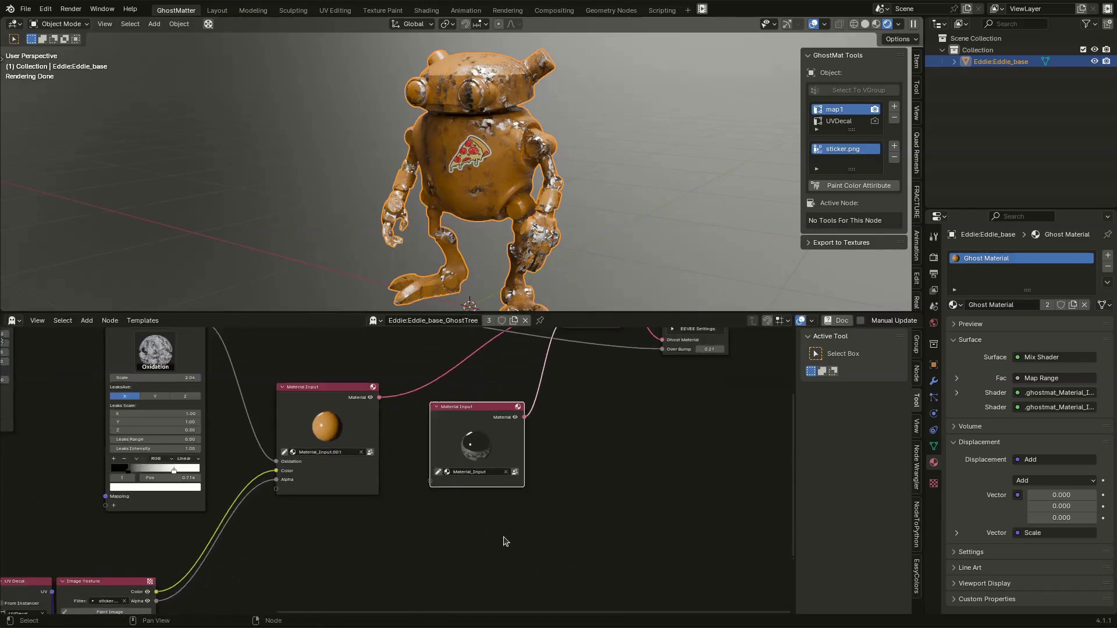
pyautogui.click(433, 448)
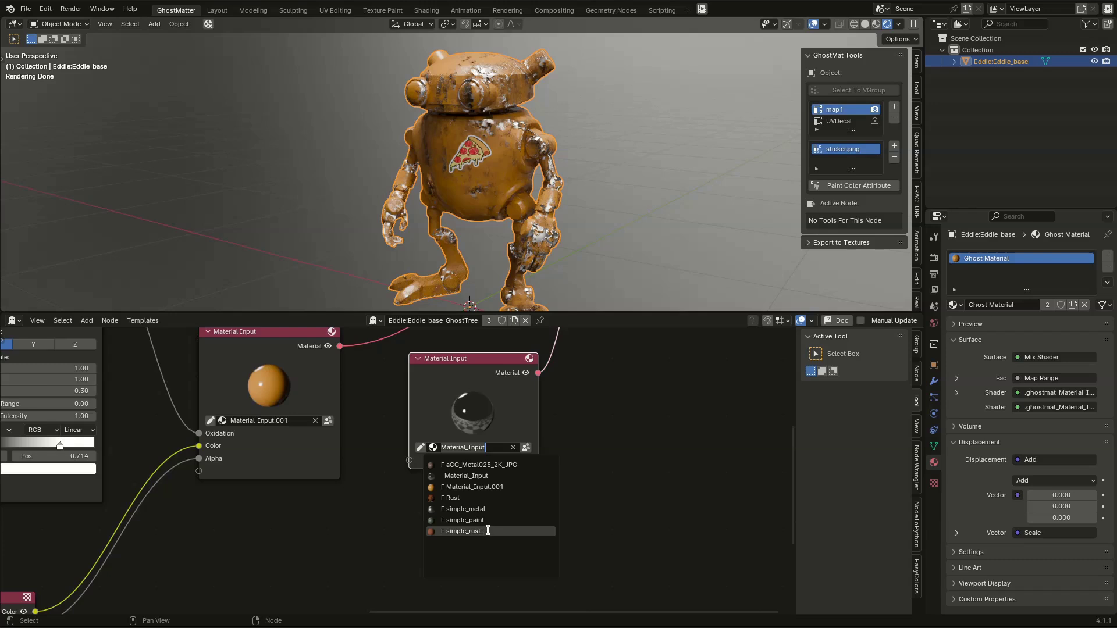
pyautogui.click(453, 498)
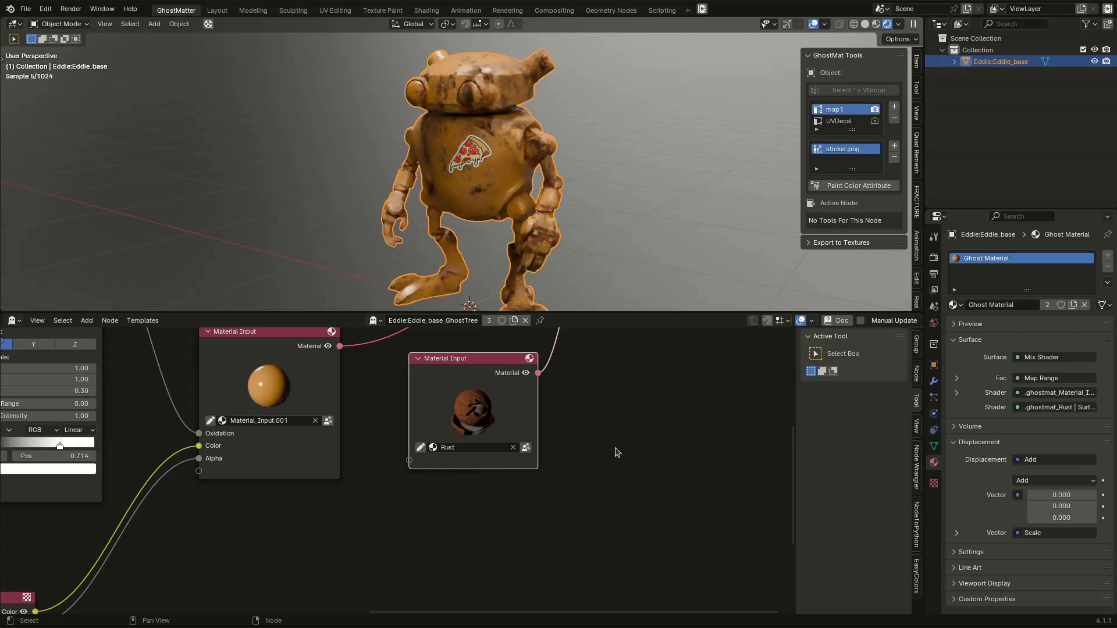
# Step: Open the Rust material's nodes, separate the Rust node from the overlapping Group Input, and set its Bump to 0.425
pyautogui.keyDown('ctrl'); pyautogui.moveTo(510, 263); pyautogui.dragTo(548, 249, button='middle'); pyautogui.keyUp('ctrl')
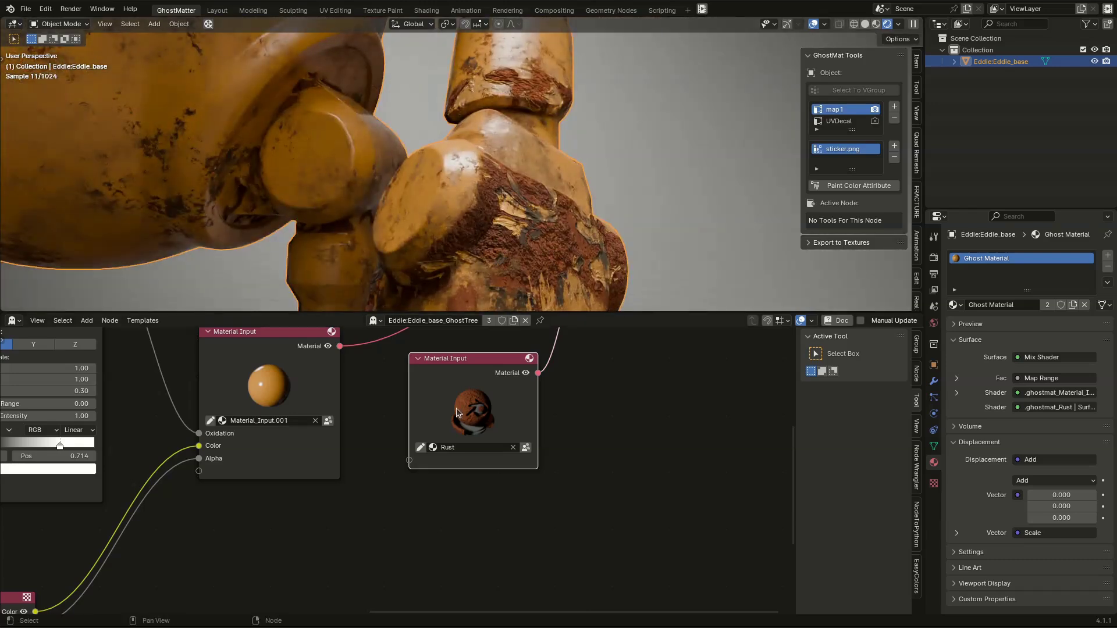
pyautogui.press('Tab')
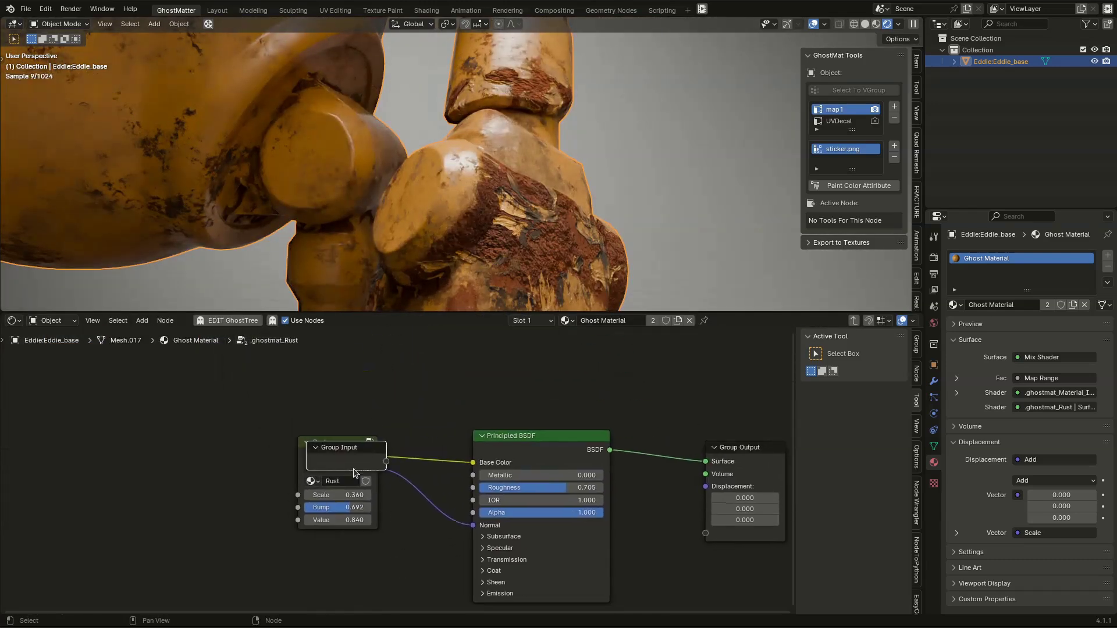
pyautogui.moveTo(354, 447); pyautogui.dragTo(322, 493)
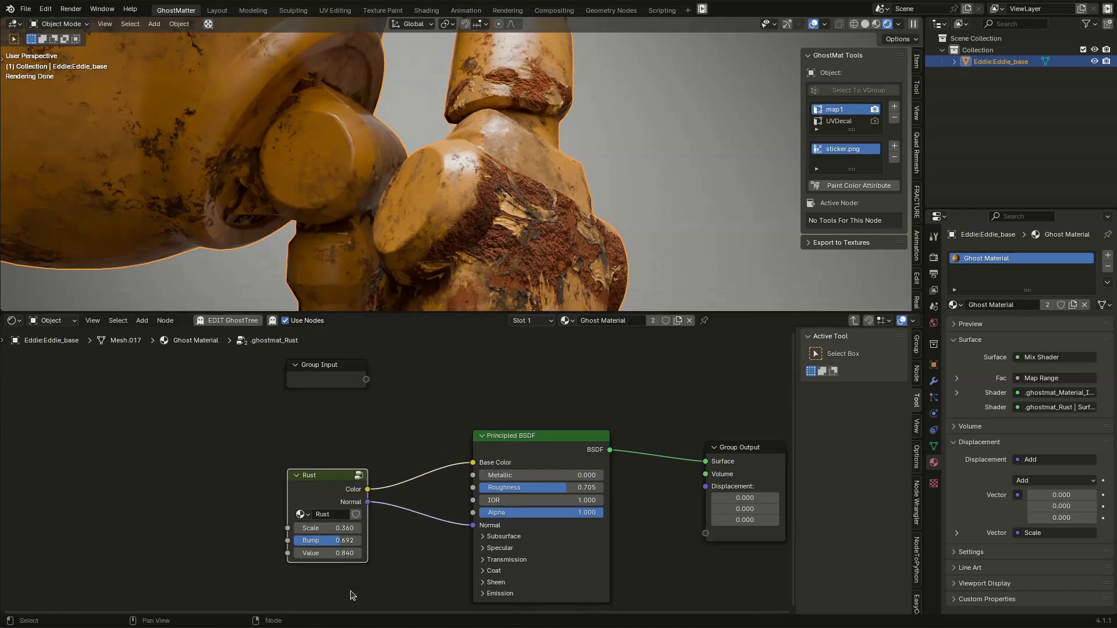
pyautogui.scroll(1, 349, 582)
pyautogui.keyDown('ctrl'); pyautogui.scroll(-2, 342, 530); pyautogui.keyUp('ctrl')
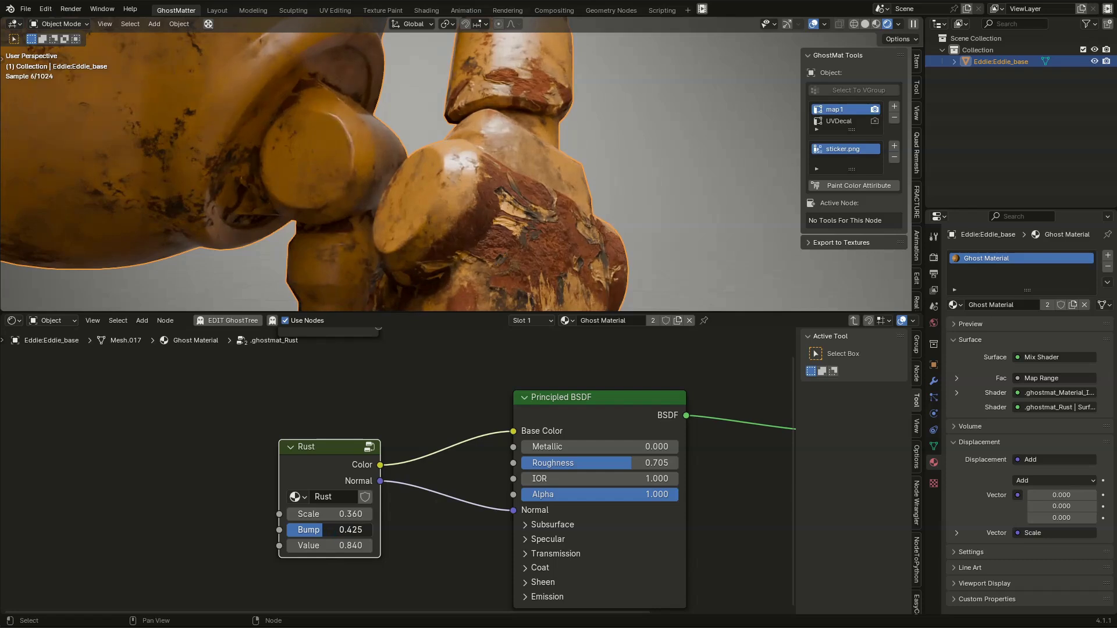
pyautogui.scroll(-1, 345, 414)
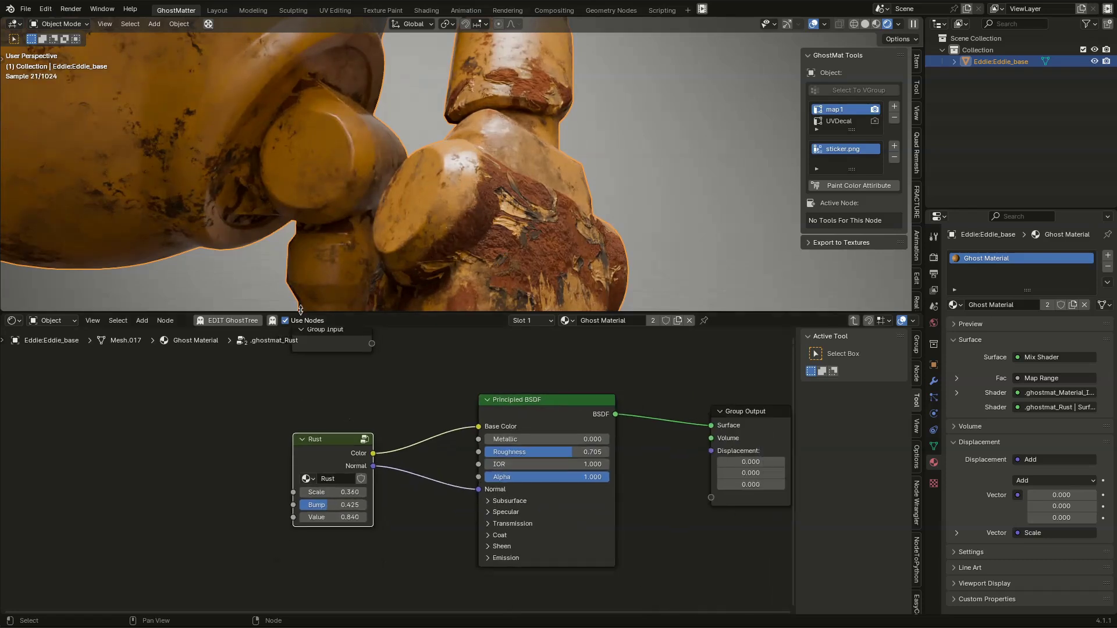
# Step: Preview the Rust material alone on the whole robot and return to the combined GhostTree
pyautogui.click(272, 322)
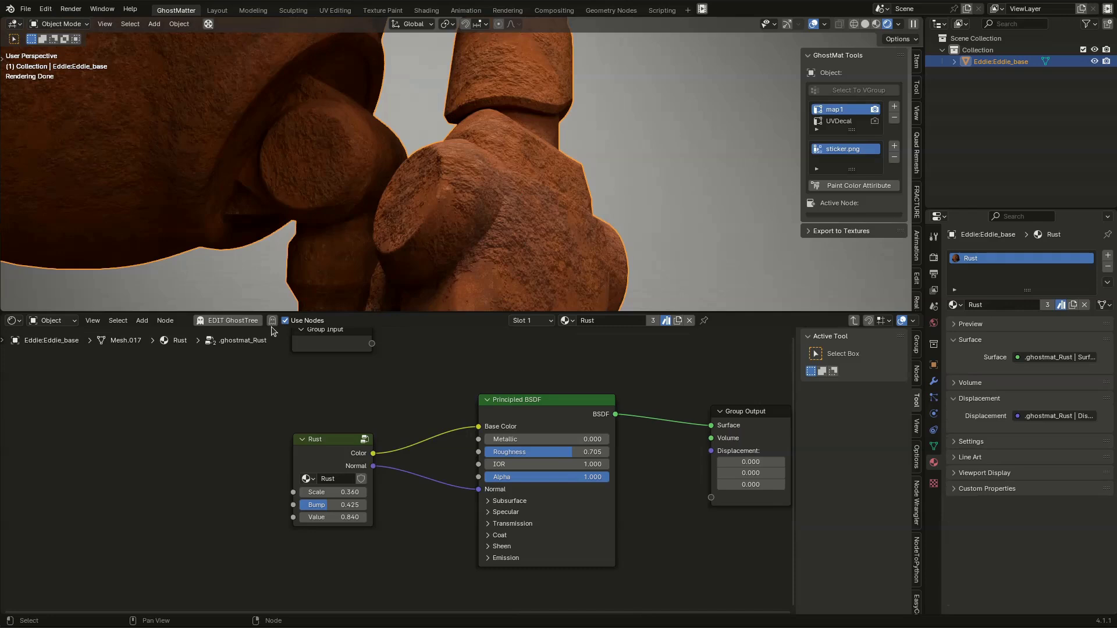
pyautogui.scroll(-6, 423, 215)
pyautogui.moveTo(422, 215)
pyautogui.mouseDown(button='middle')
pyautogui.moveTo(442, 233)
pyautogui.moveTo(439, 207)
pyautogui.moveTo(324, 190)
pyautogui.moveTo(483, 191)
pyautogui.moveTo(469, 138)
pyautogui.moveTo(428, 206)
pyautogui.mouseUp(button='middle')
pyautogui.scroll(4, 442, 232)
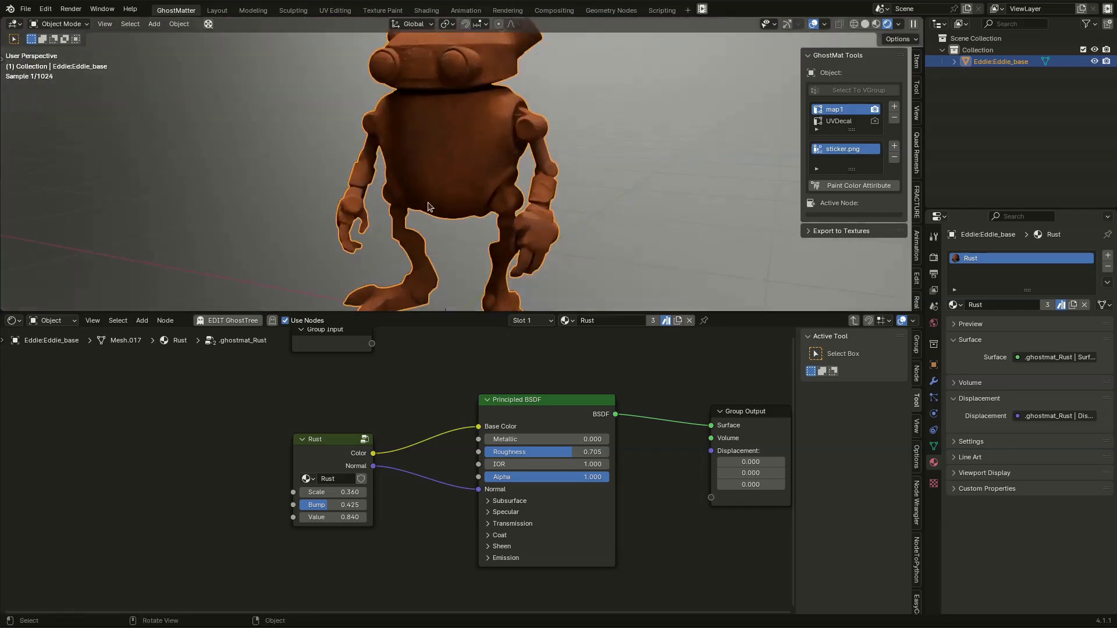
pyautogui.click(272, 320)
pyautogui.press('Tab')
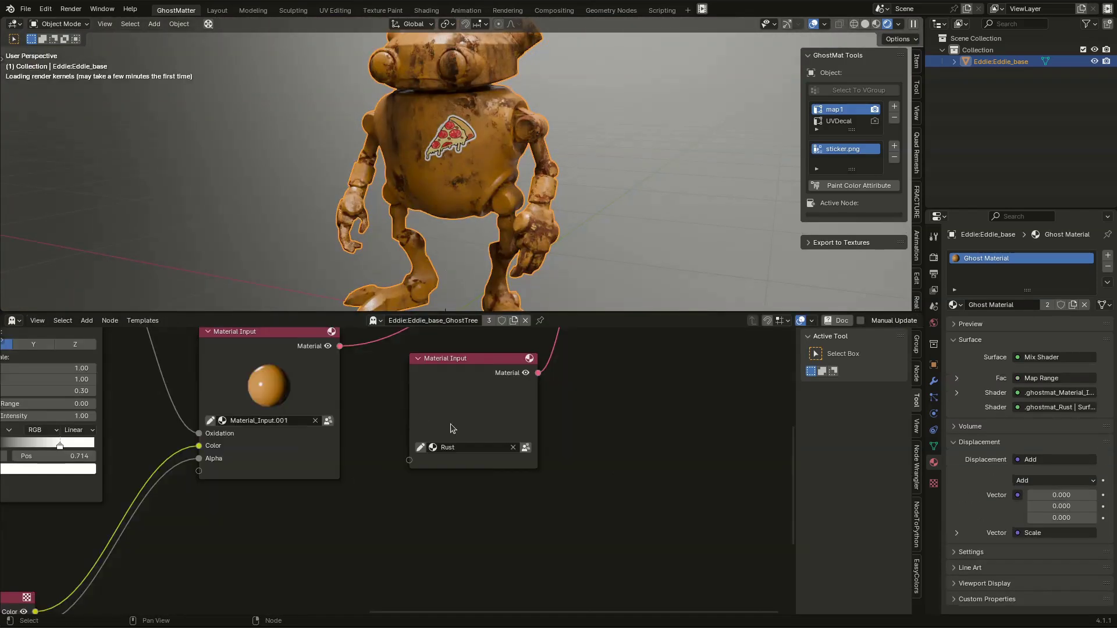
# Step: Examine the rust under the chipped paint on the robot's hand and across its body
pyautogui.moveTo(547, 269); pyautogui.dragTo(519, 277, button='middle')
pyautogui.scroll(6, 519, 277)
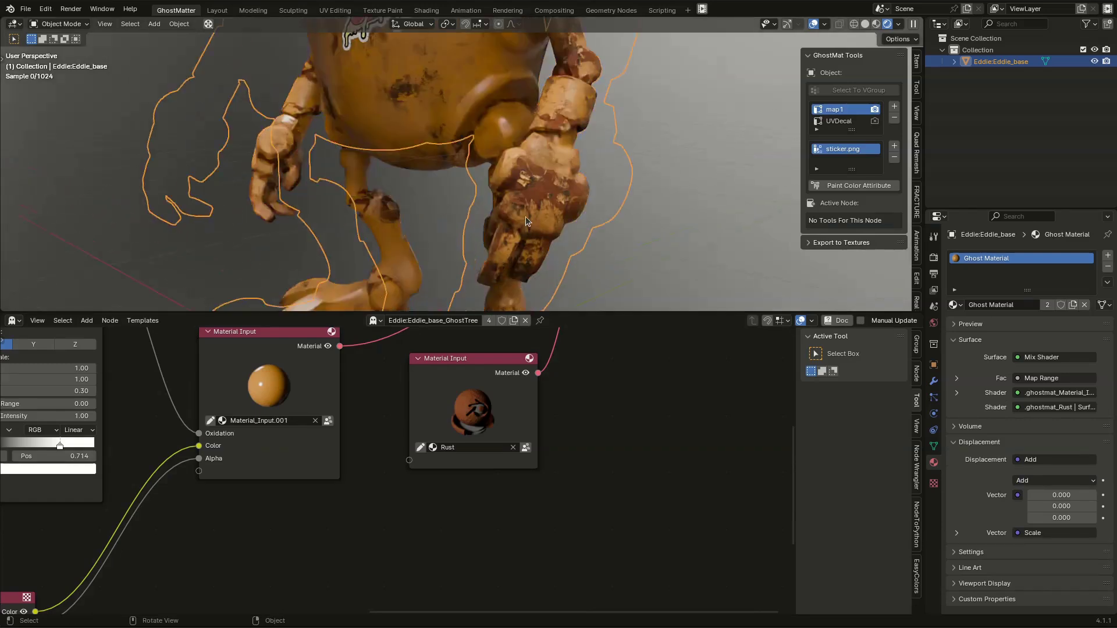
pyautogui.scroll(-8, 440, 167)
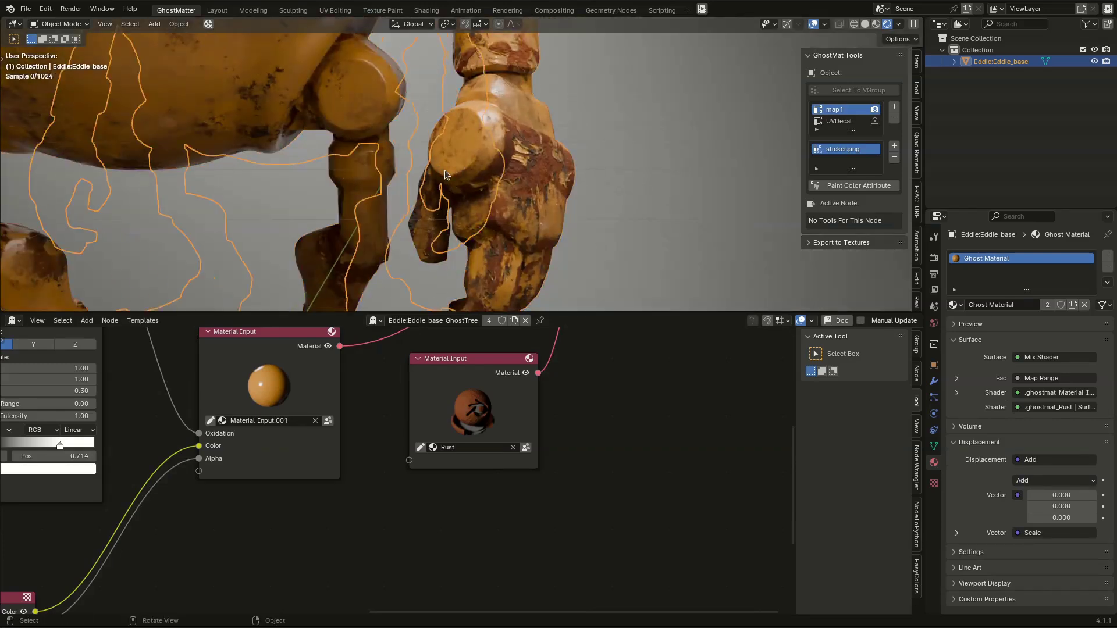
pyautogui.moveTo(495, 174); pyautogui.dragTo(446, 187, button='middle')
pyautogui.keyDown('shift'); pyautogui.moveTo(347, 136); pyautogui.dragTo(453, 157, button='middle'); pyautogui.keyUp('shift')
pyautogui.scroll(-2, 451, 152)
pyautogui.scroll(2, 444, 109)
pyautogui.scroll(-1, 444, 109)
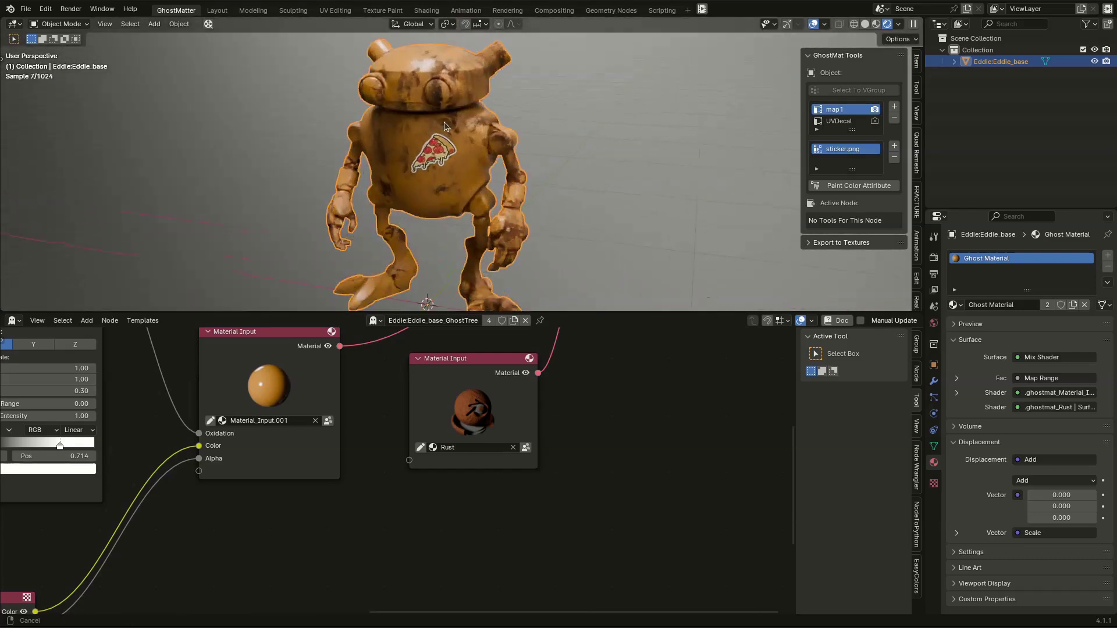